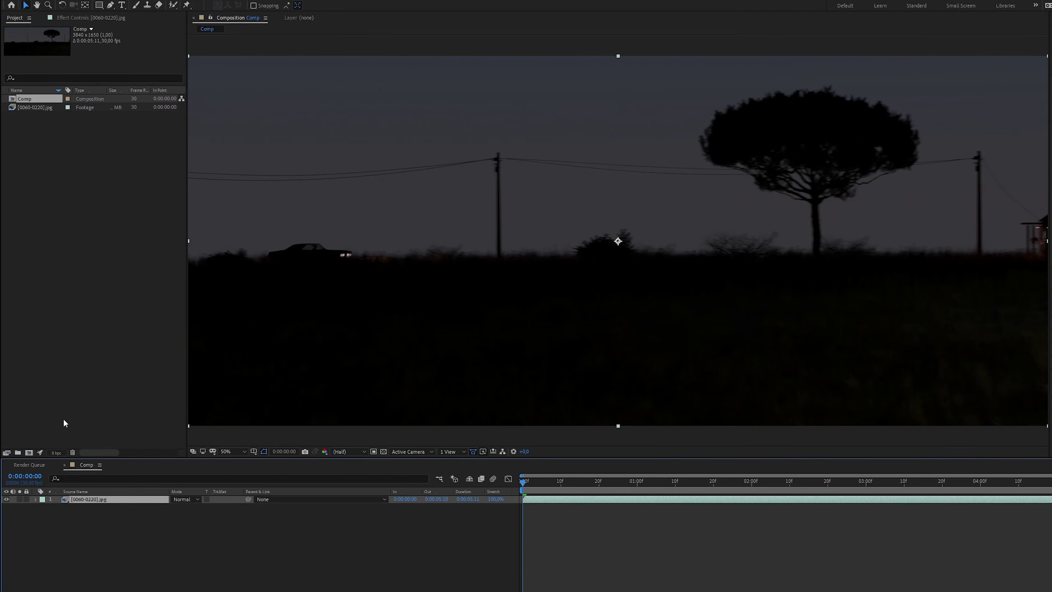
Set the frame rate of the Comp composition to 24 frames per second
left_click(50, 0)
left_click(63, 18)
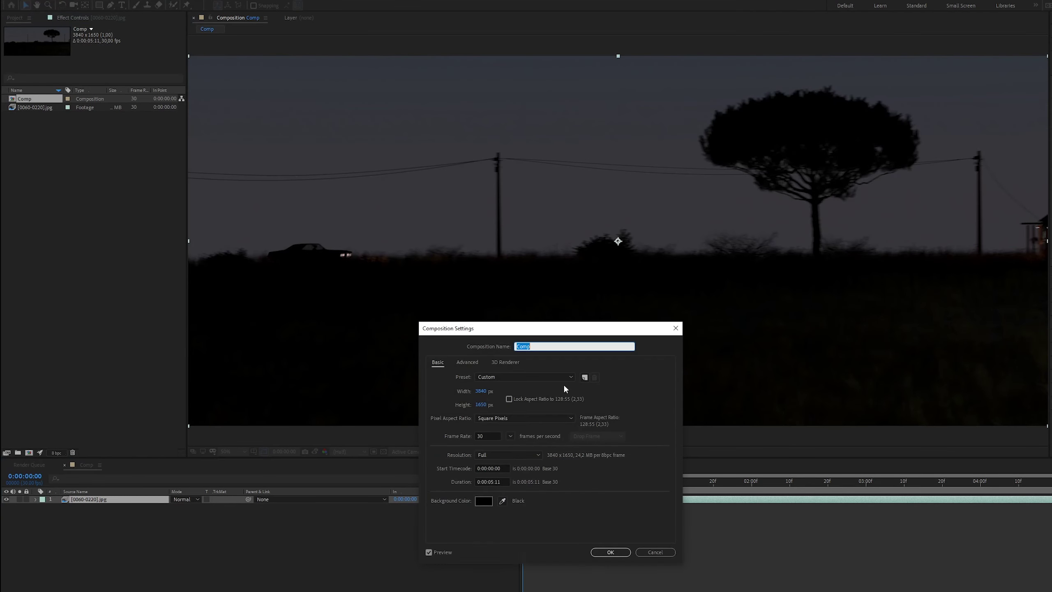
double_click(485, 435)
type("24")
left_click(618, 551)
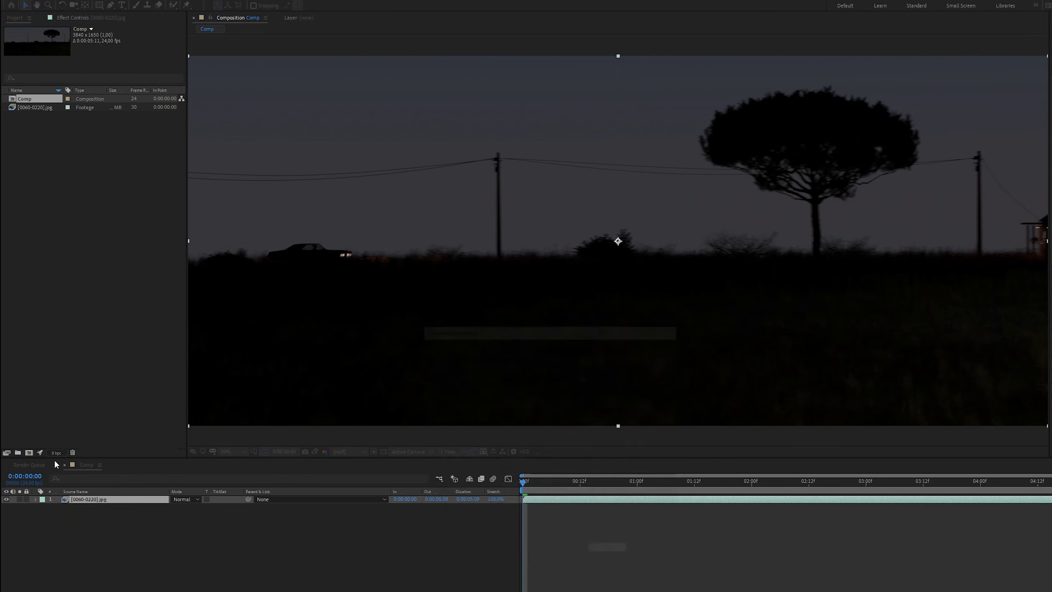
Rename the imported [0060-0220].jpg sequence as MAIN_RENDER
right_click(32, 106)
left_click(112, 238)
type("R")
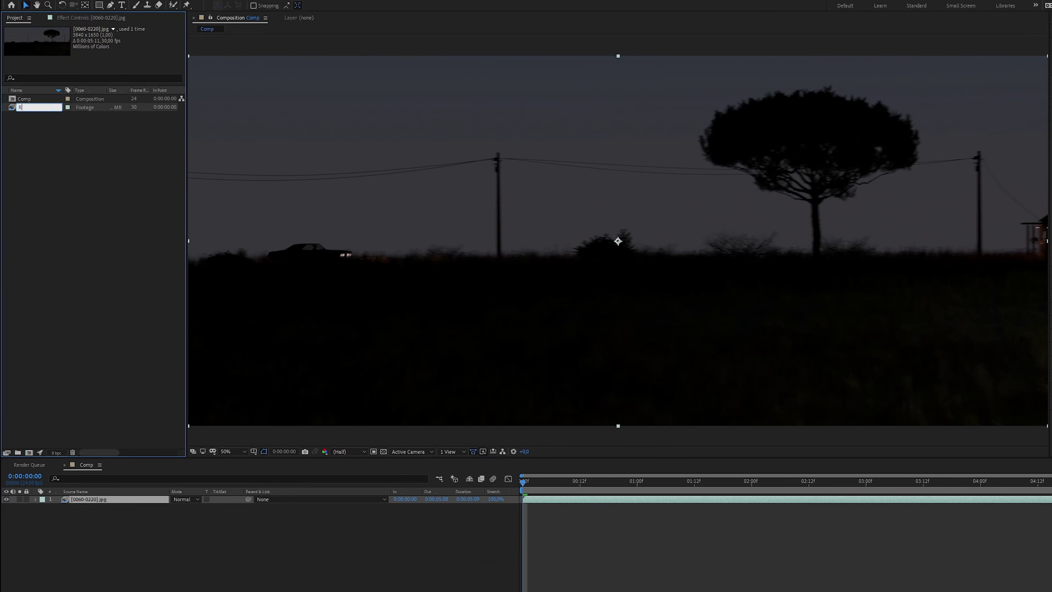
type("AIN_RENDER")
key("Return")
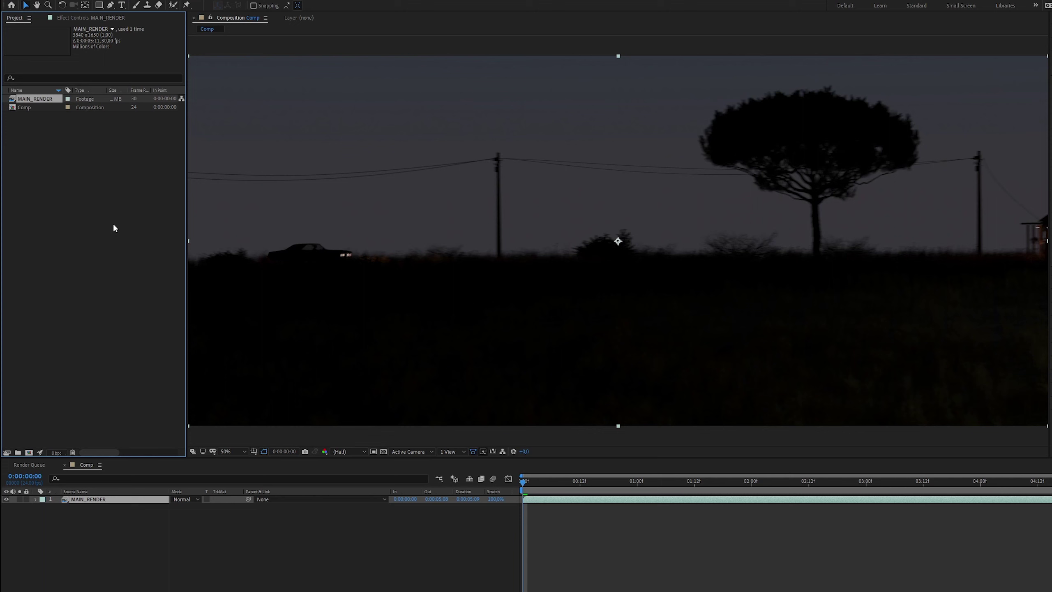
Interpret the MAIN_RENDER footage at 24 frames per second and play back the composition
left_click(5, 453)
type("24")
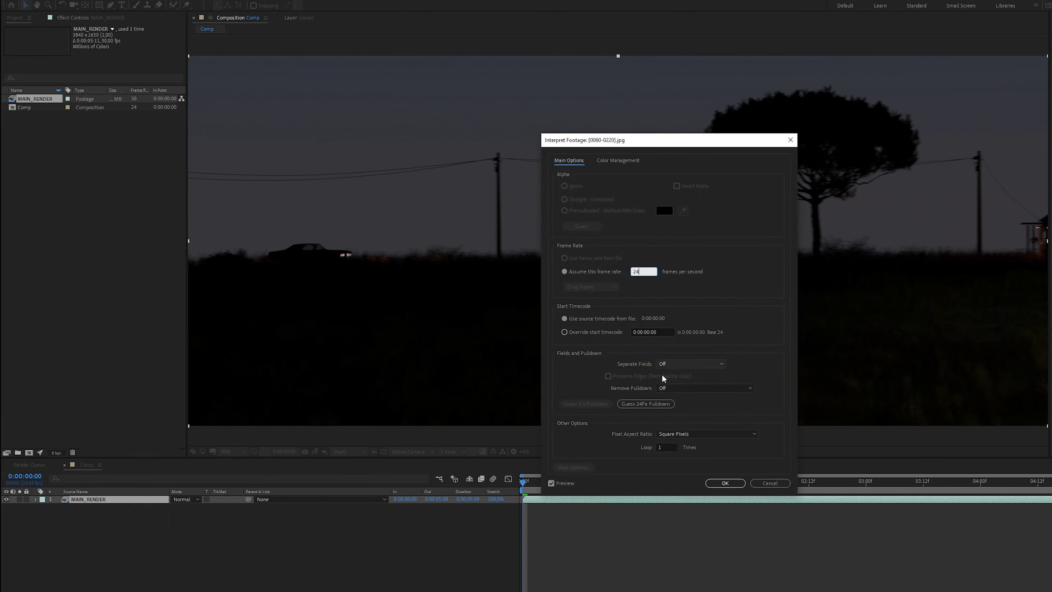
left_click(716, 486)
left_click(725, 483)
key("space")
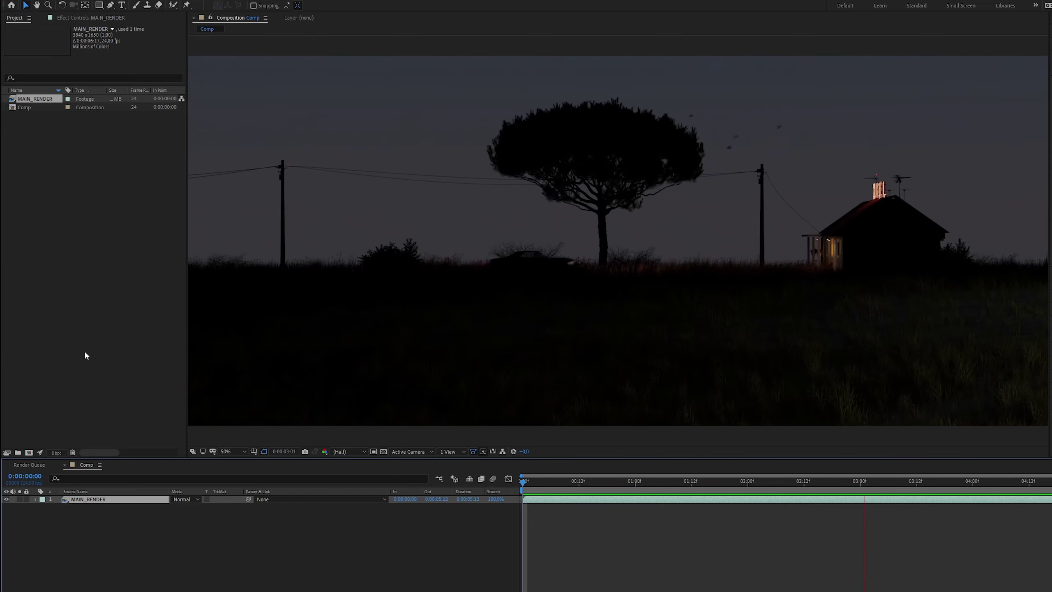
Import the image sequence starting at Image0060 from the GL folder and rename it GL
double_click(84, 350)
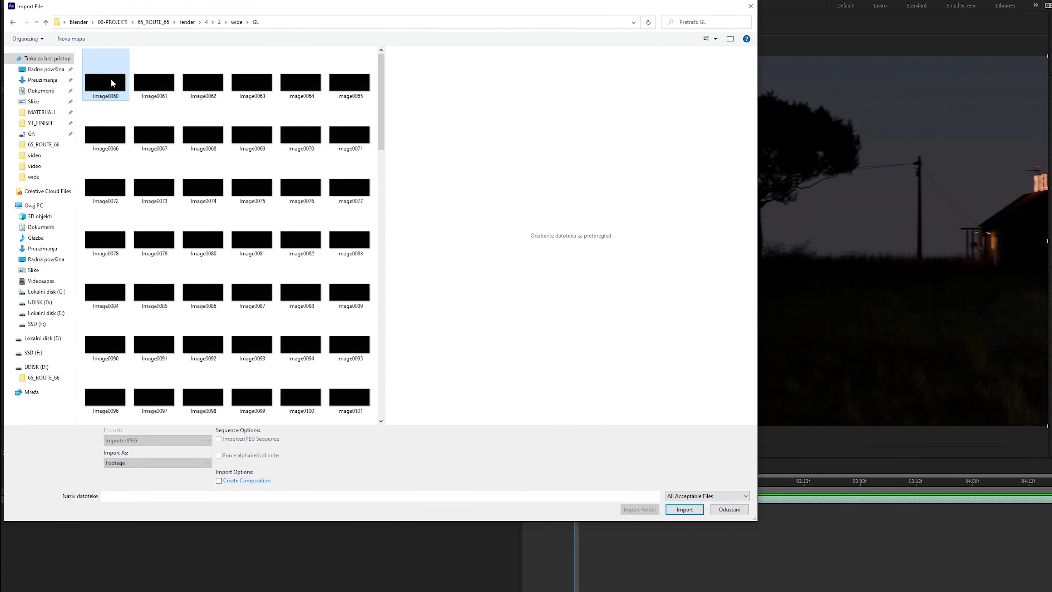
double_click(111, 83)
right_click(37, 107)
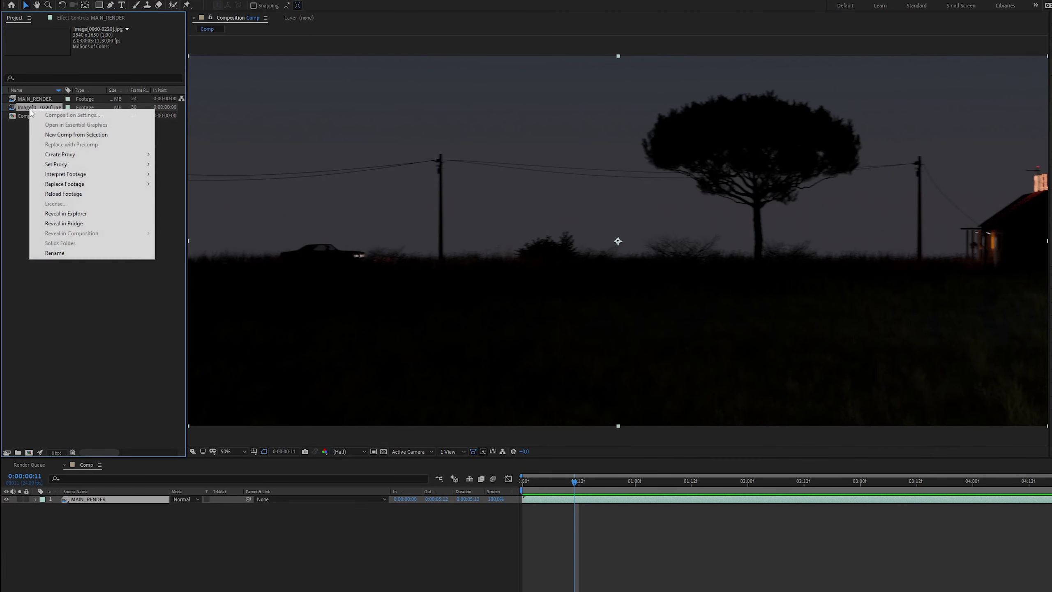
left_click(54, 253)
type("GL")
key("Return")
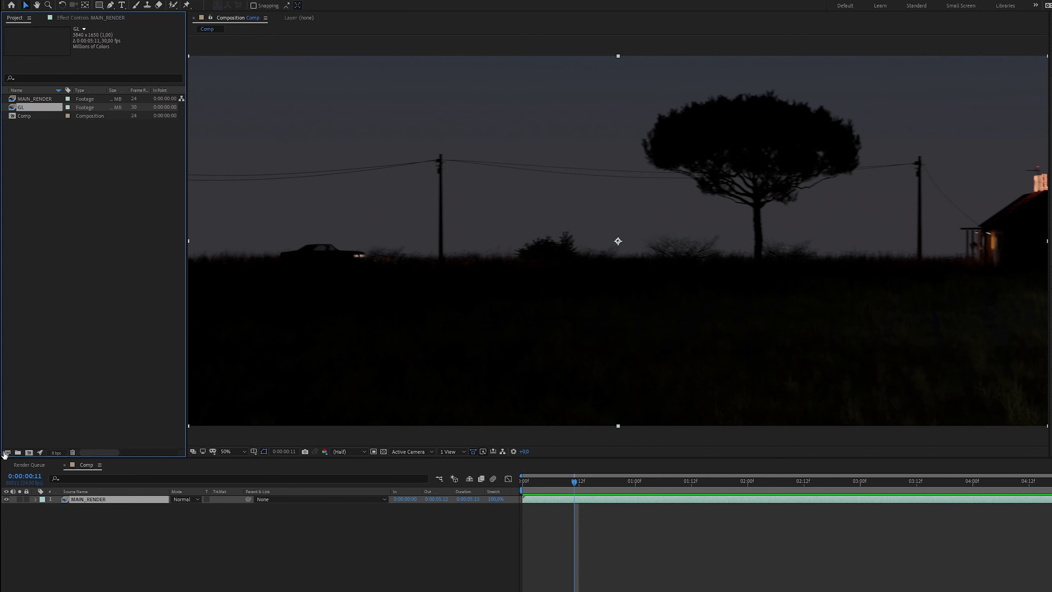
Interpret the GL footage at 24 frames per second
left_click(6, 453)
double_click(640, 270)
type("24")
left_click(712, 481)
Add the GL footage above MAIN_RENDER in the composition, blended in Screen mode at 50% opacity
left_click_drag(20, 107, 103, 499)
key("Caps_Lock")
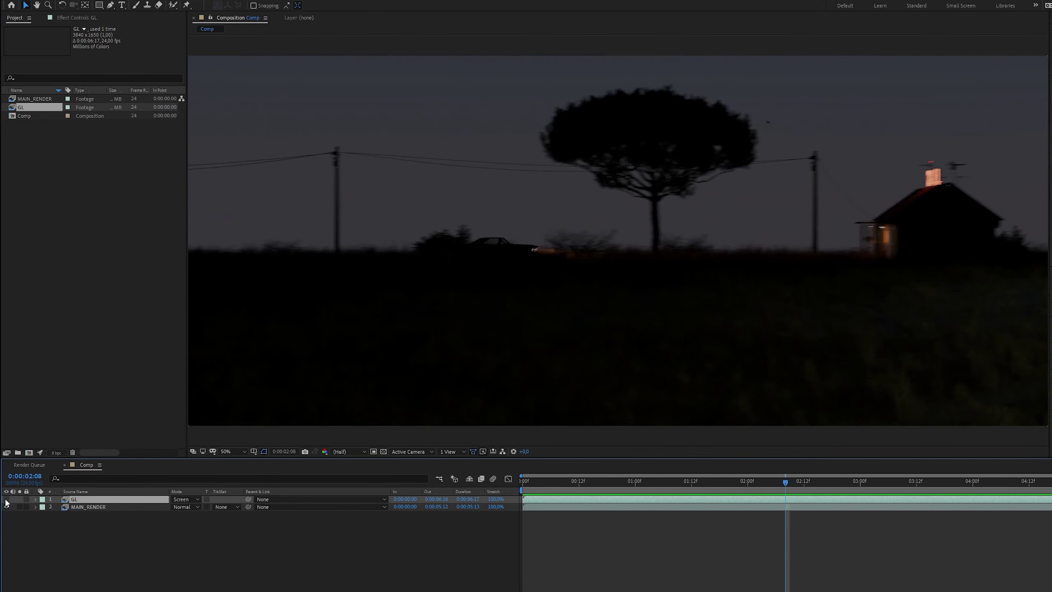
left_click(6, 499)
key("t")
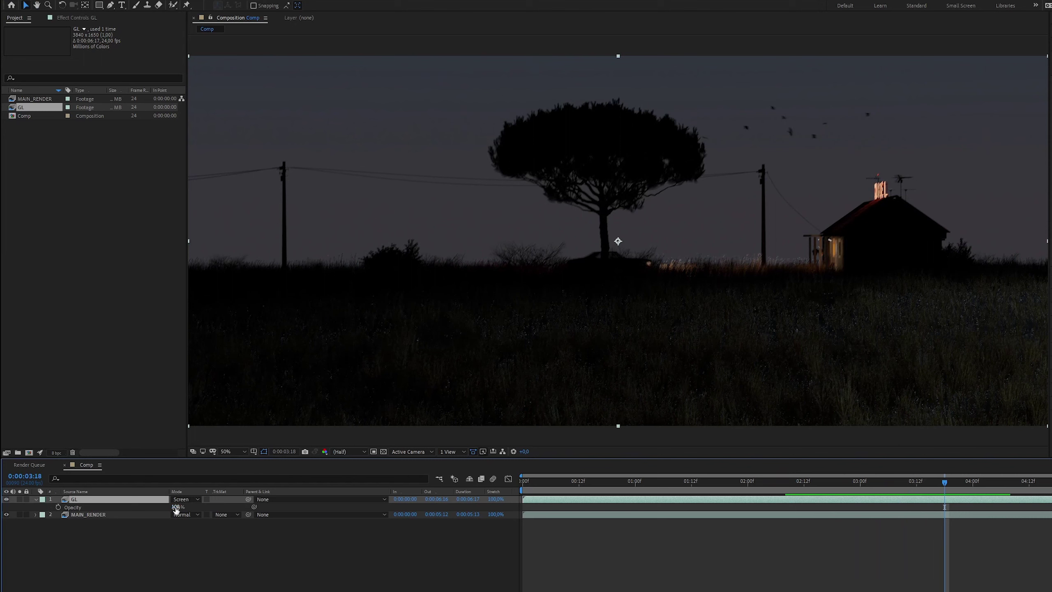
left_click(176, 506)
type("50")
key("Return")
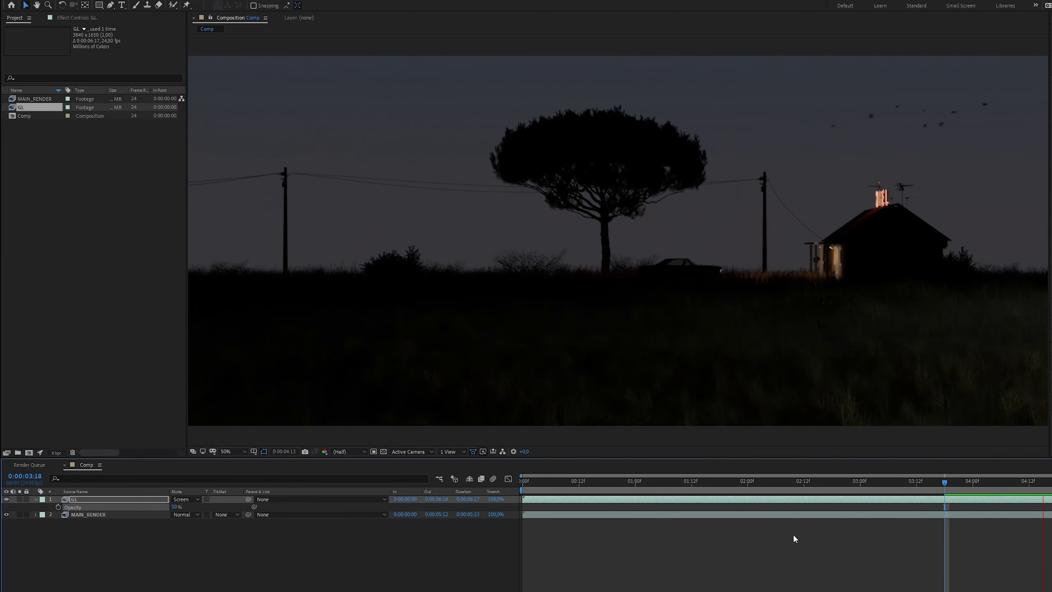
Import the image sequence starting at Image0060 from the AO folder and rename it AO
left_click(106, 67)
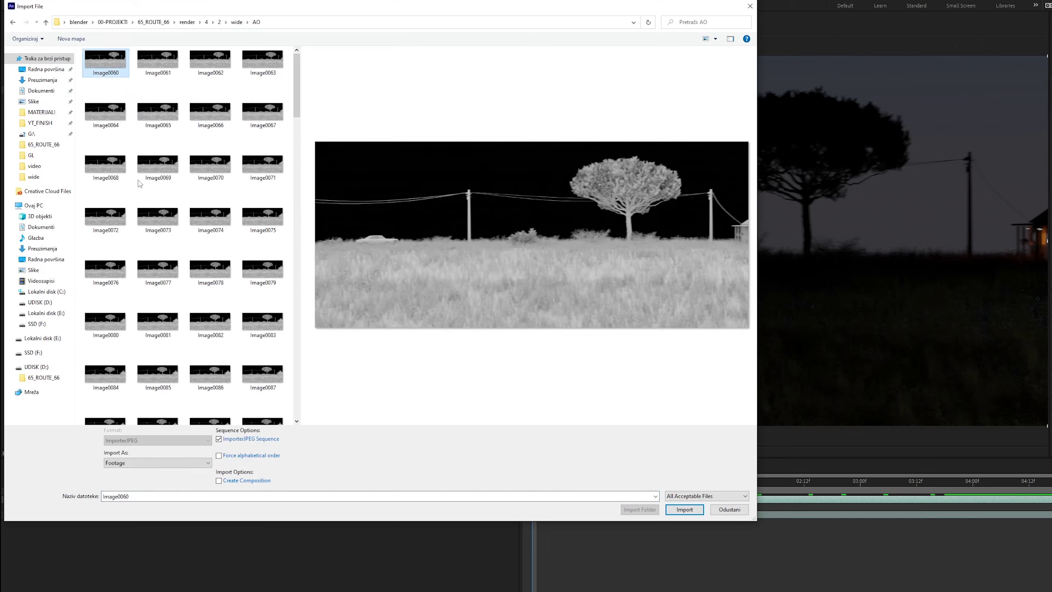
left_click(690, 508)
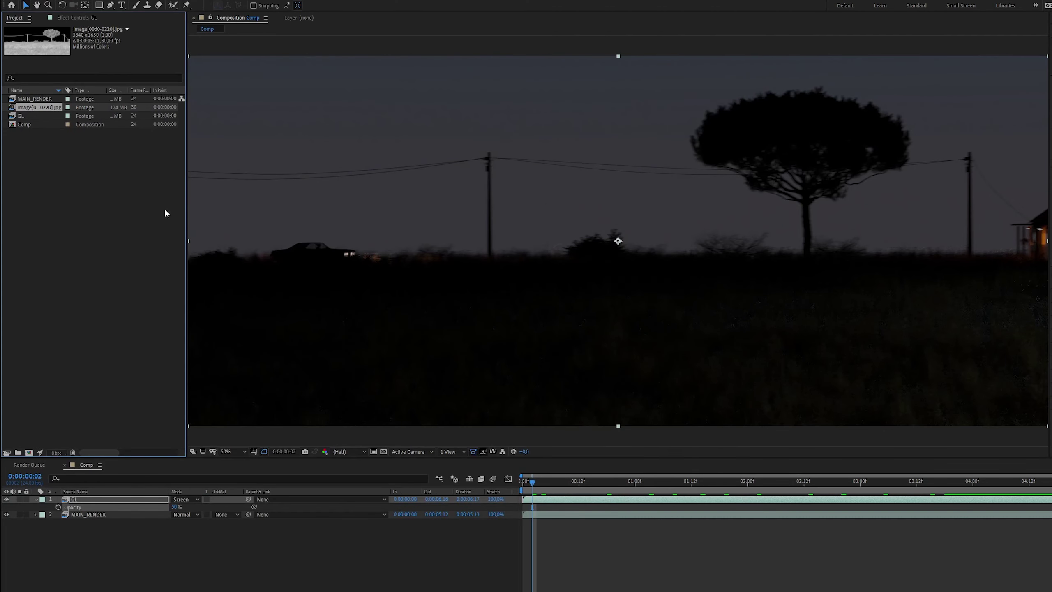
right_click(46, 108)
left_click(72, 251)
type("AO")
key("Return")
Interpret the AO footage at 24 frames per second and place it above the GL layer
key("ctrl+alt+g")
type("24")
key("Return")
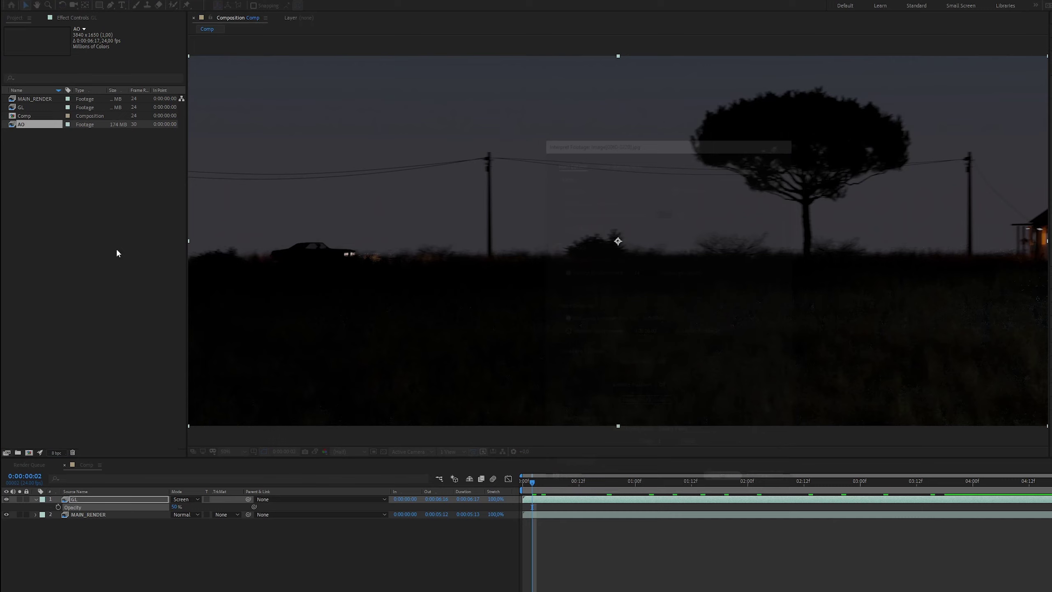
left_click_drag(27, 125, 151, 502)
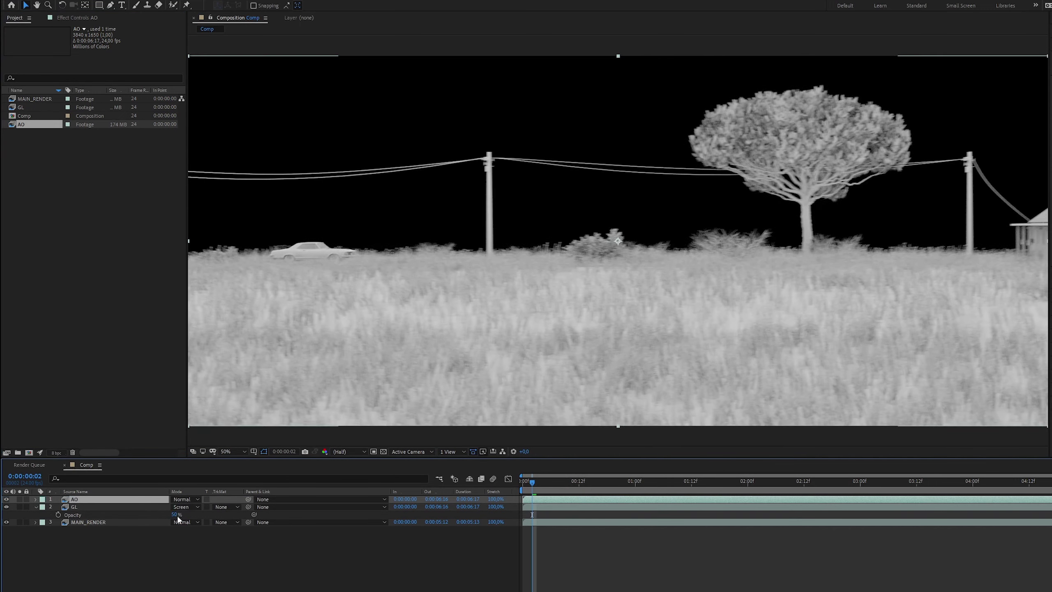
Preview the AO layer from the start of the composition and set its blending mode to Soft Light
left_click(522, 482)
key("space")
left_click(185, 499)
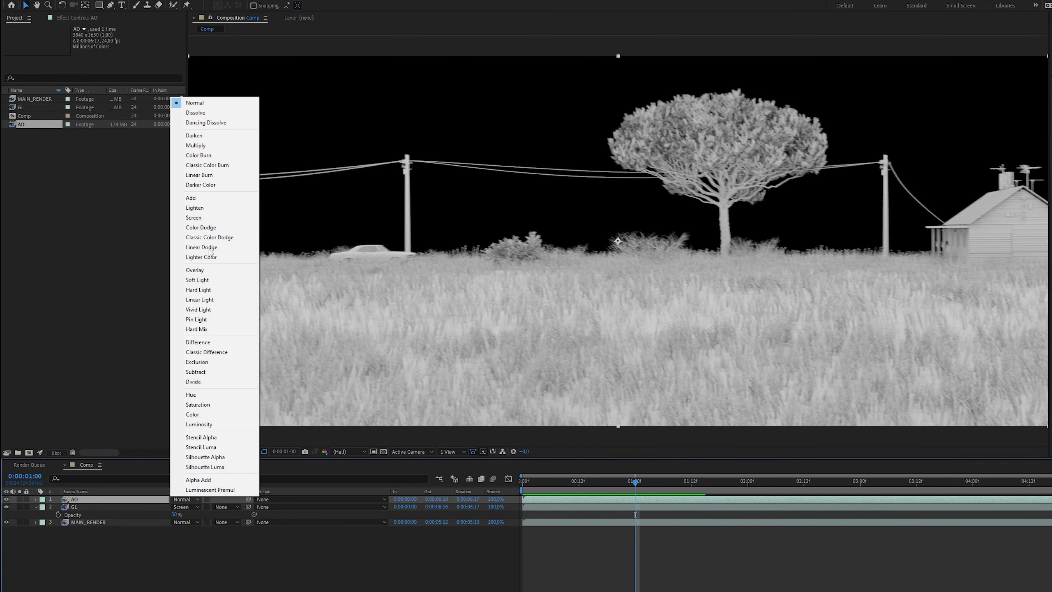
left_click(210, 273)
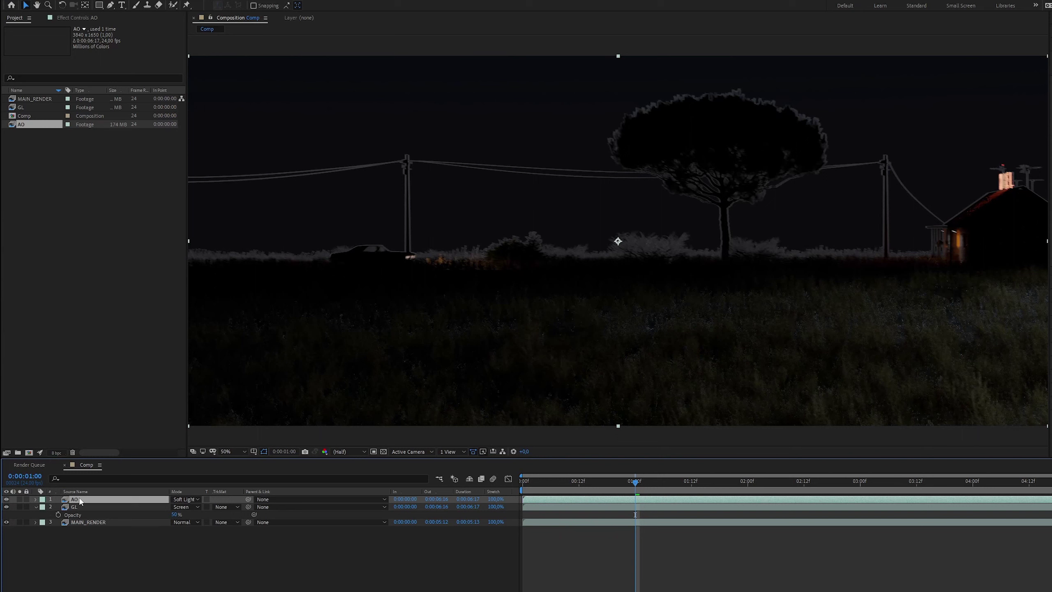
left_click(97, 249)
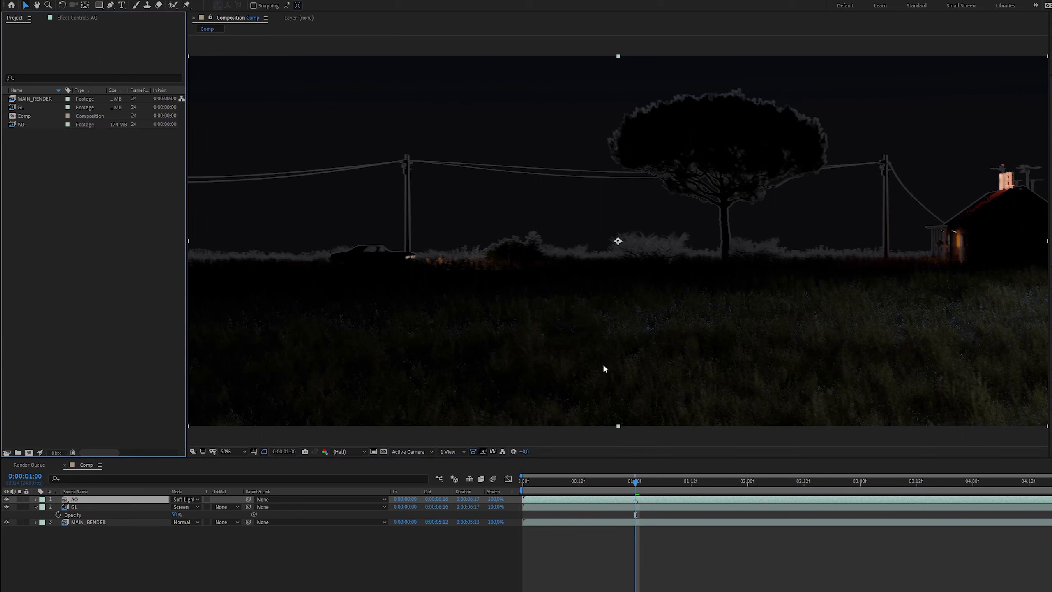
Compare the image with the AO layer hidden and shown
left_click(6, 499)
left_click(6, 499)
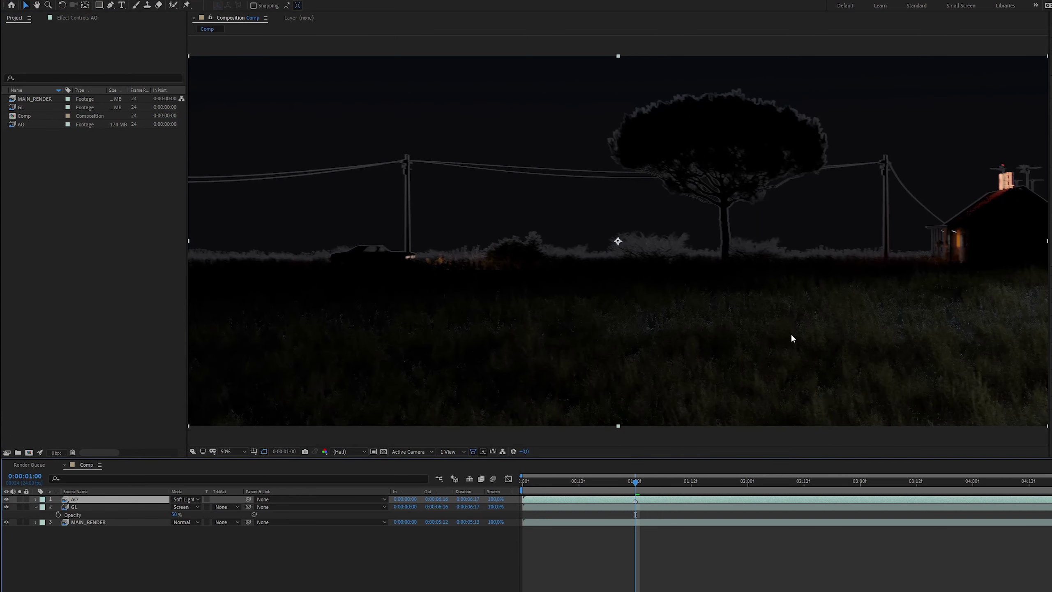
left_click(65, 308)
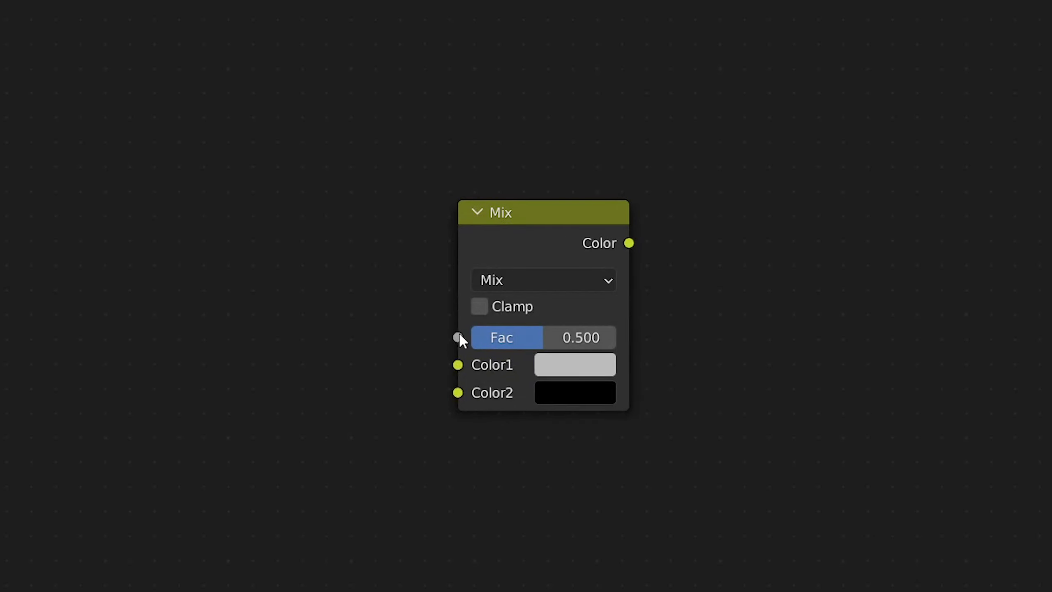
left_click_drag(458, 337, 302, 253)
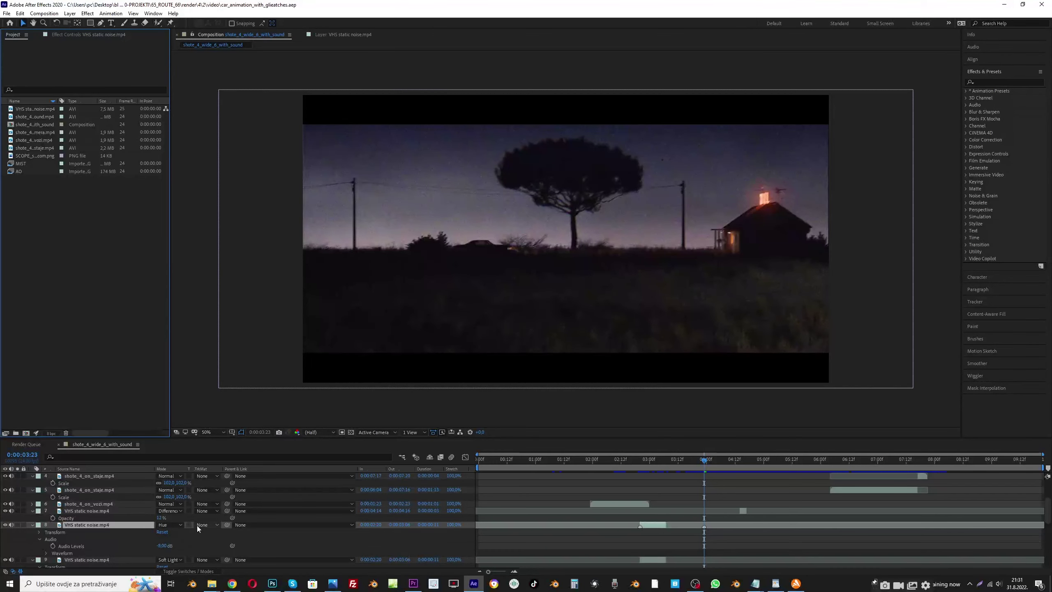
left_click(197, 525)
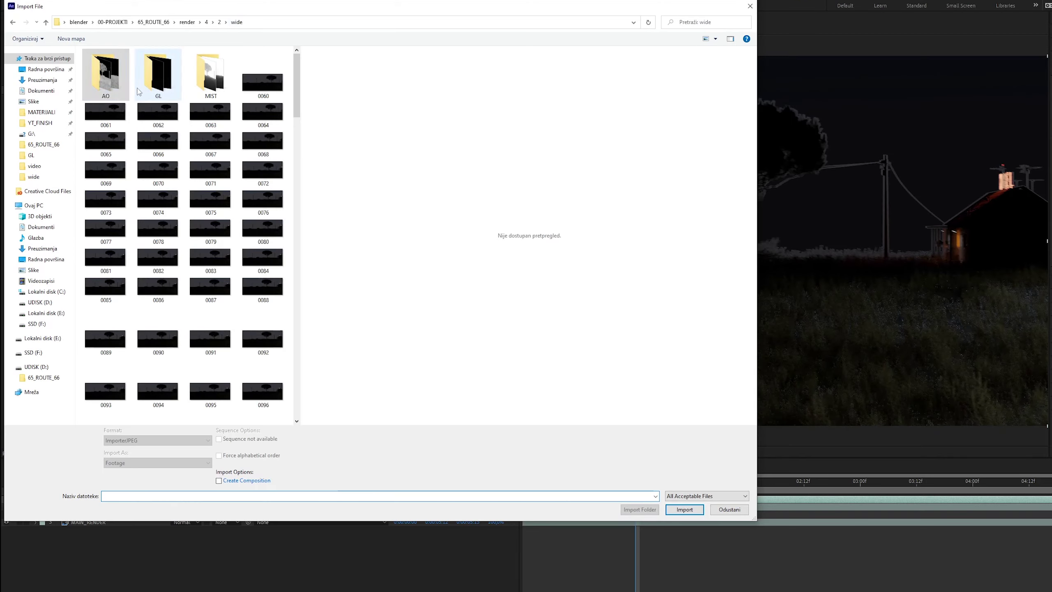
Import the image sequence starting at Image0060 from the MIST folder and rename it MIST
key("Right")
key("Right")
key("Return")
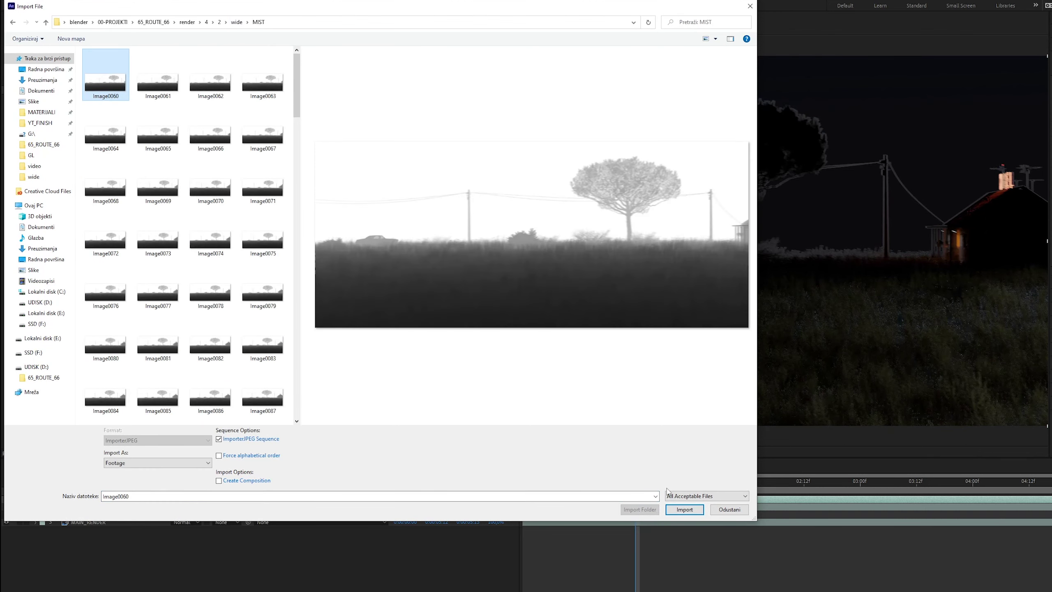
left_click(684, 509)
right_click(34, 109)
left_click(61, 252)
type("MIS")
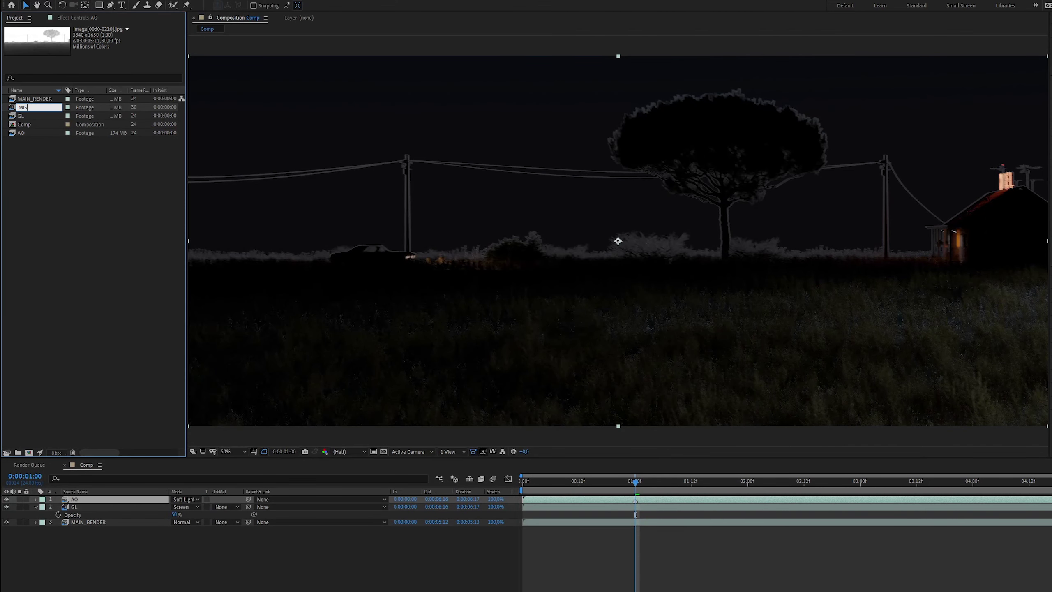
type("T")
key("Return")
Interpret the MIST footage at 24 frames per second and place it above the AO layer
left_click(6, 453)
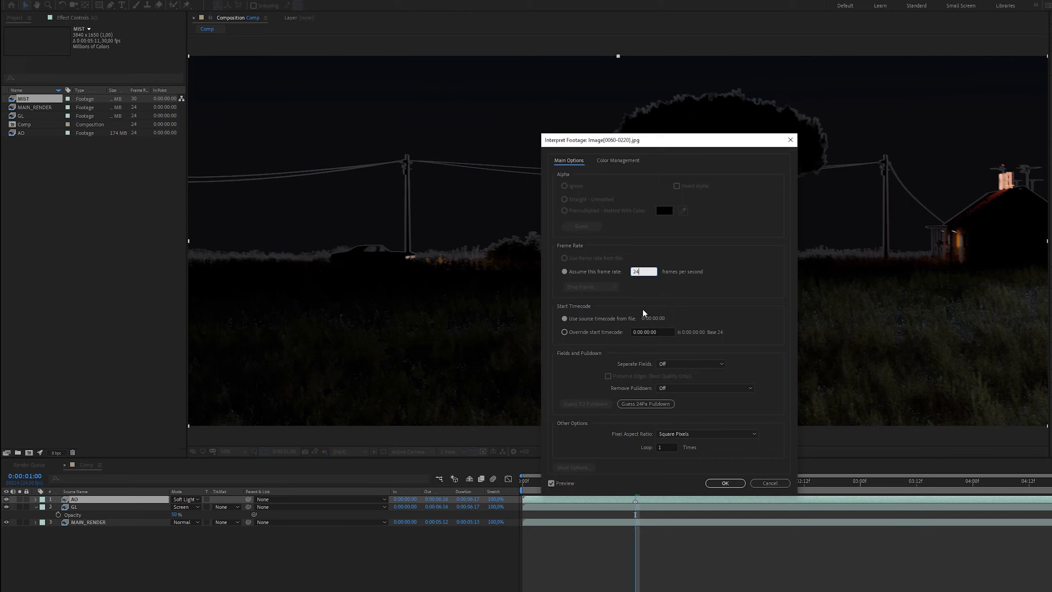
key("Return")
left_click_drag(44, 99, 92, 502)
Apply the Levels effect to the MIST layer and raise its contrast with Input Black 124 and Input White 132
left_click(997, 81)
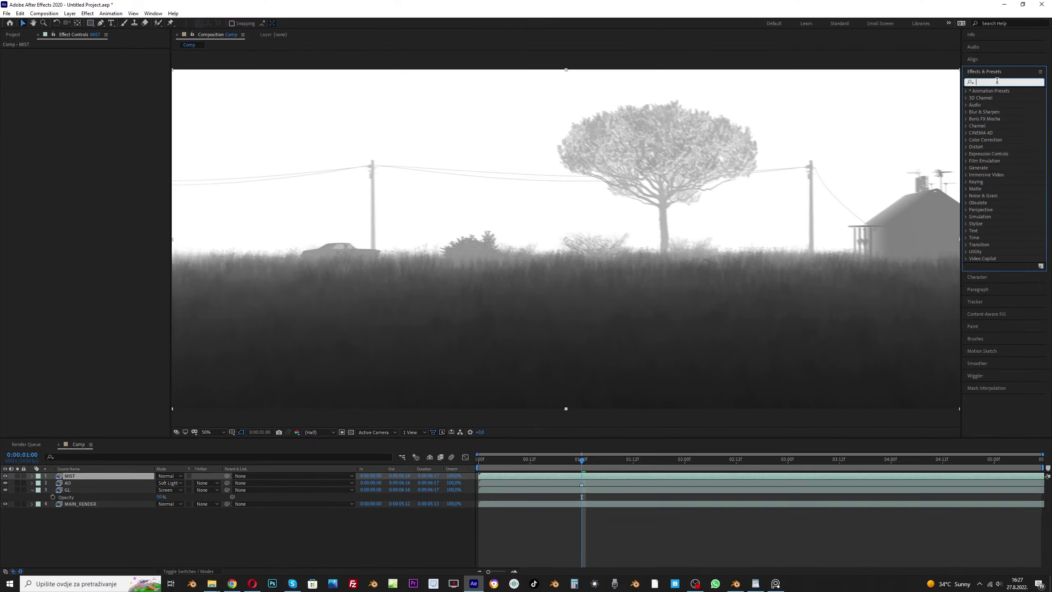
type("level")
left_click_drag(998, 134, 131, 209)
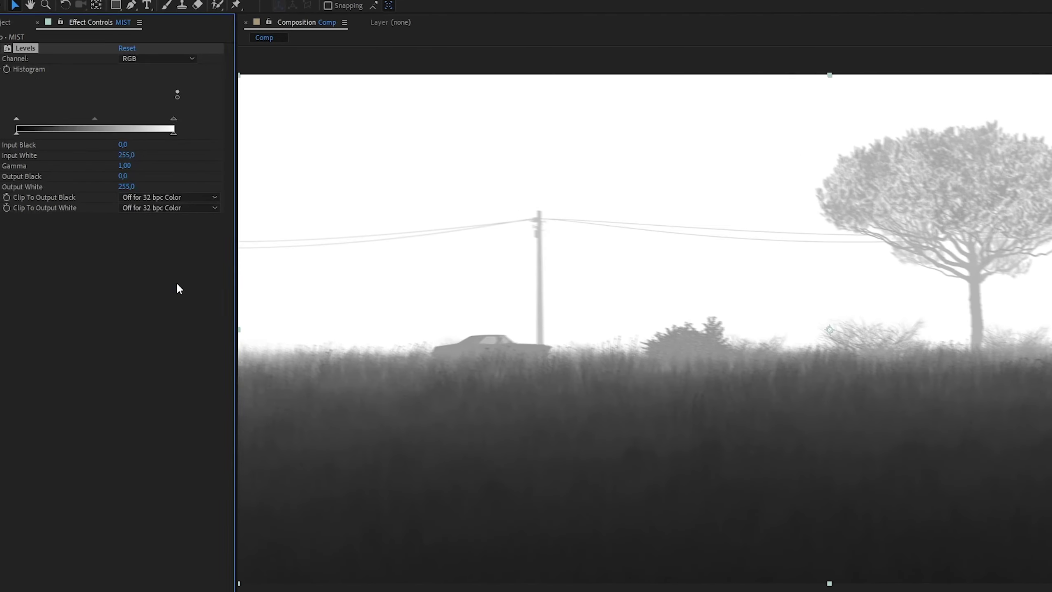
left_click_drag(50, 130, 139, 131)
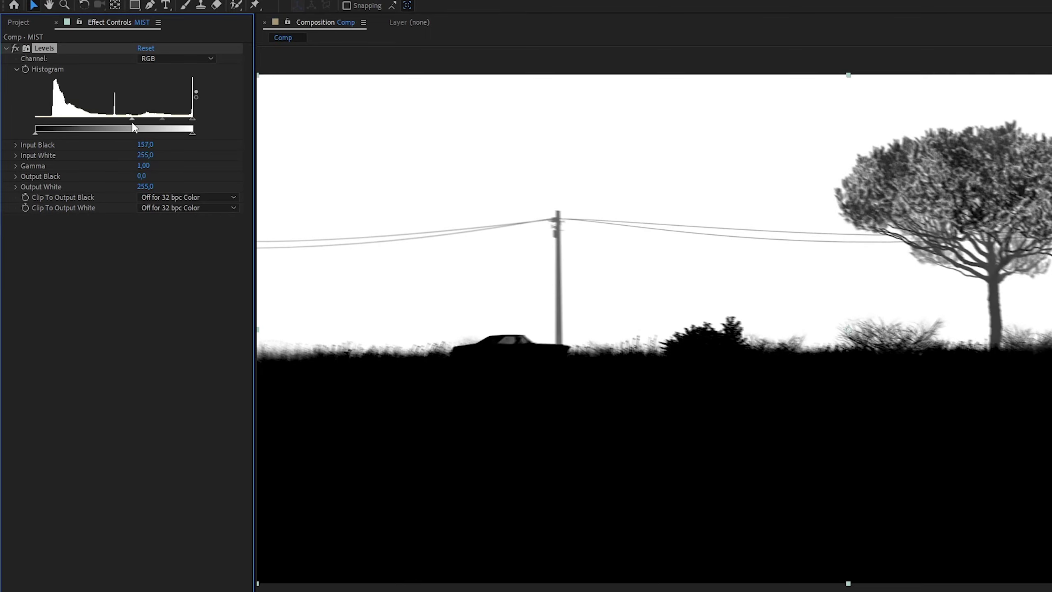
mouse_move(102, 97)
left_mouse_down()
mouse_move(50, 100)
mouse_move(87, 92)
left_mouse_up()
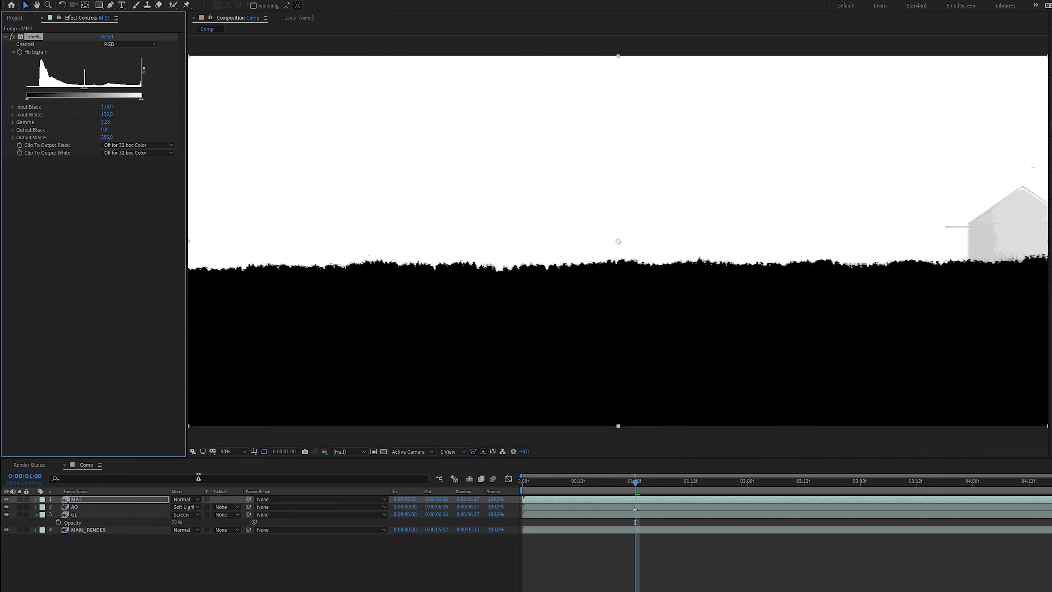
Set the AO layer's track matte to Luma Matte "MIST" and apply the Invert effect to the MIST layer
left_click(227, 507)
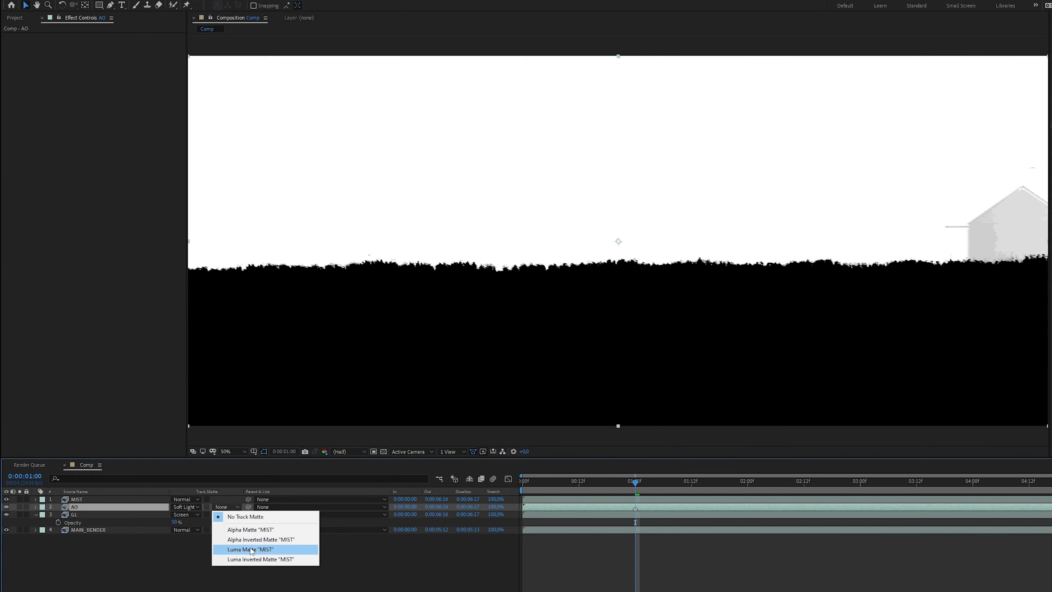
left_click(456, 500)
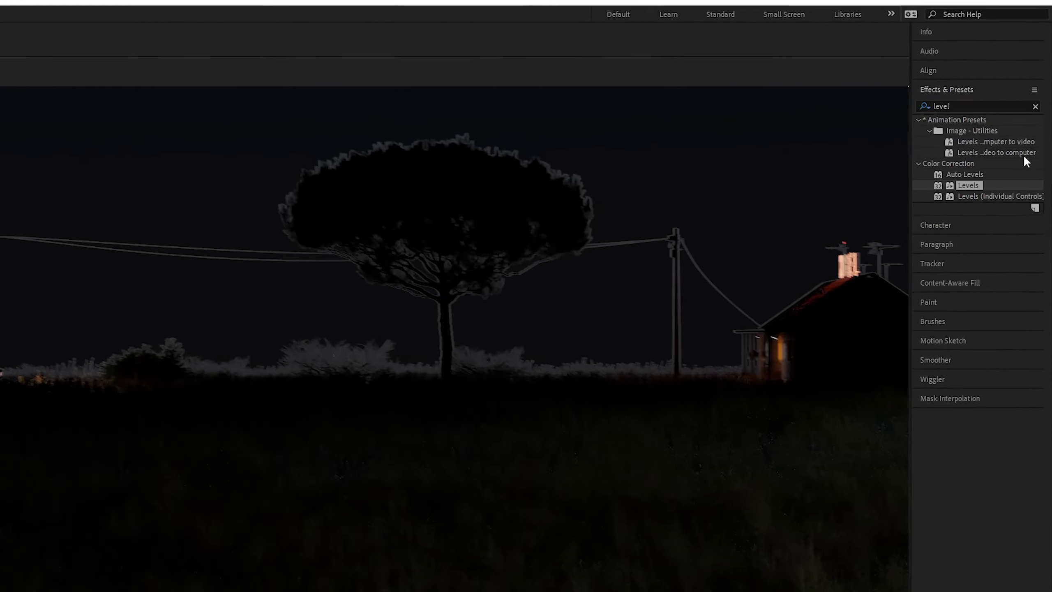
left_click(989, 82)
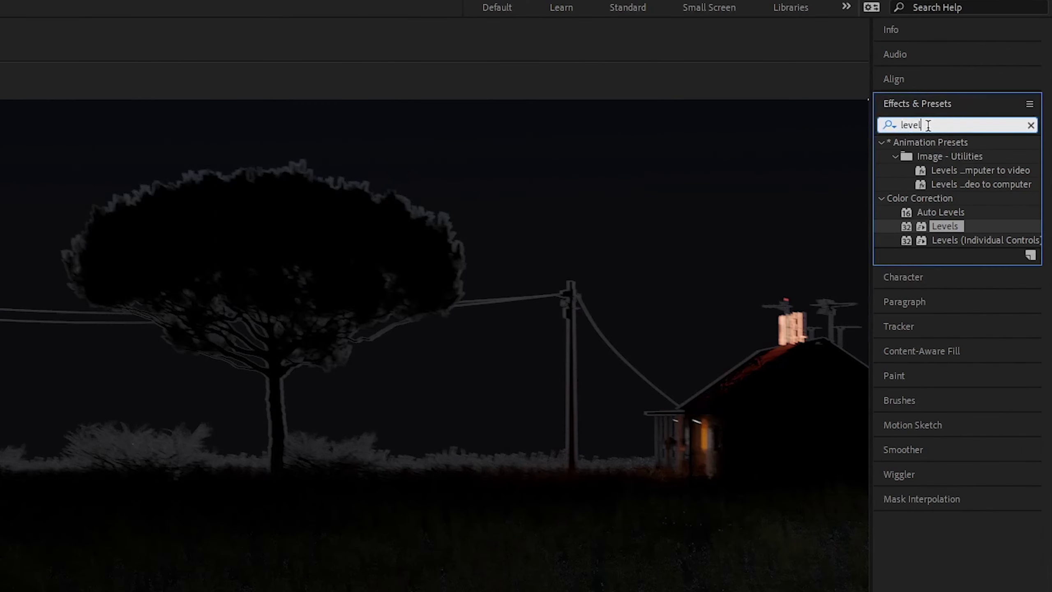
type("invert")
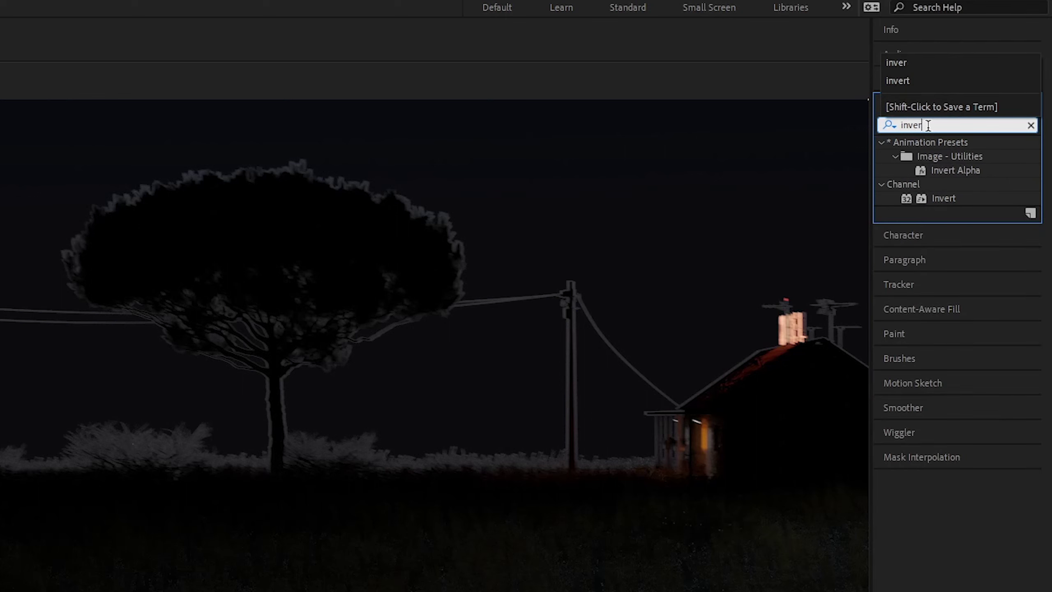
double_click(944, 198)
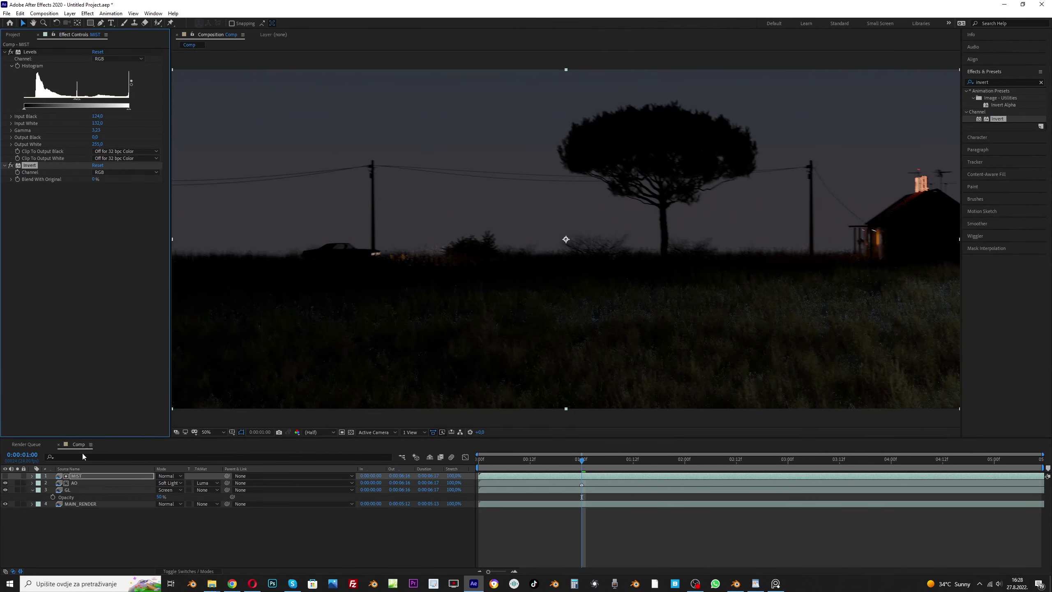
Compare the composite with the AO layer hidden and shown, and preview the animation
left_click(6, 482)
left_click(6, 483)
key("space")
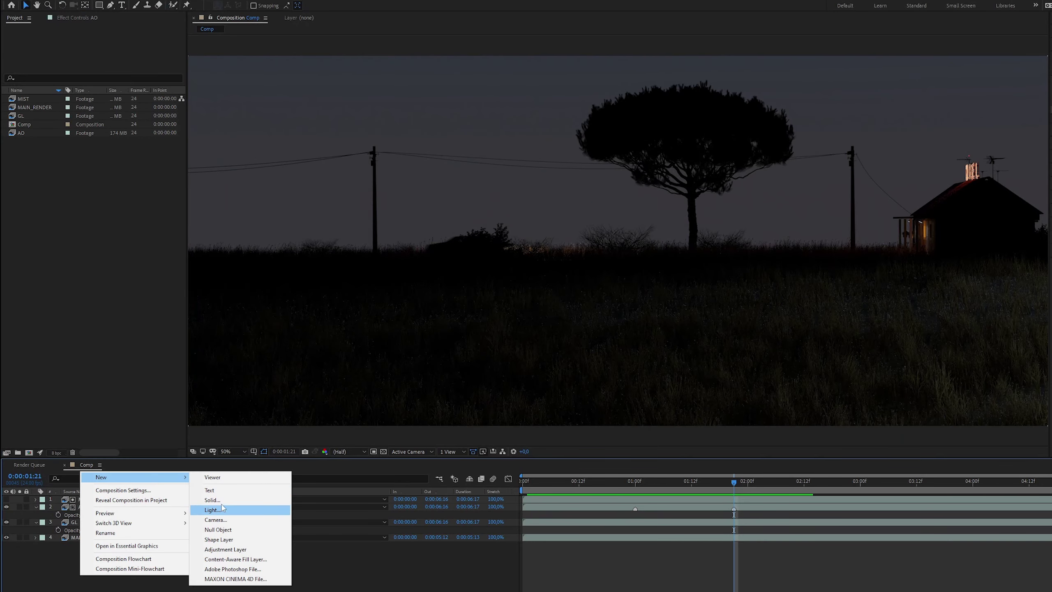
Create a new light orange solid layer in the composition with colour FFBEA1
left_click(212, 500)
left_click(569, 446)
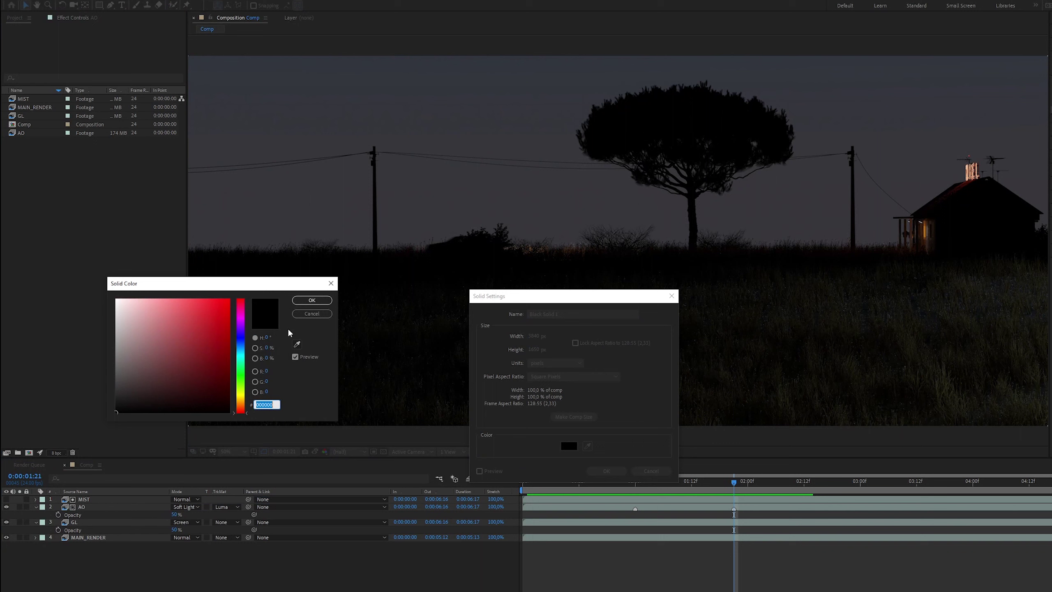
left_click_drag(241, 405, 238, 407)
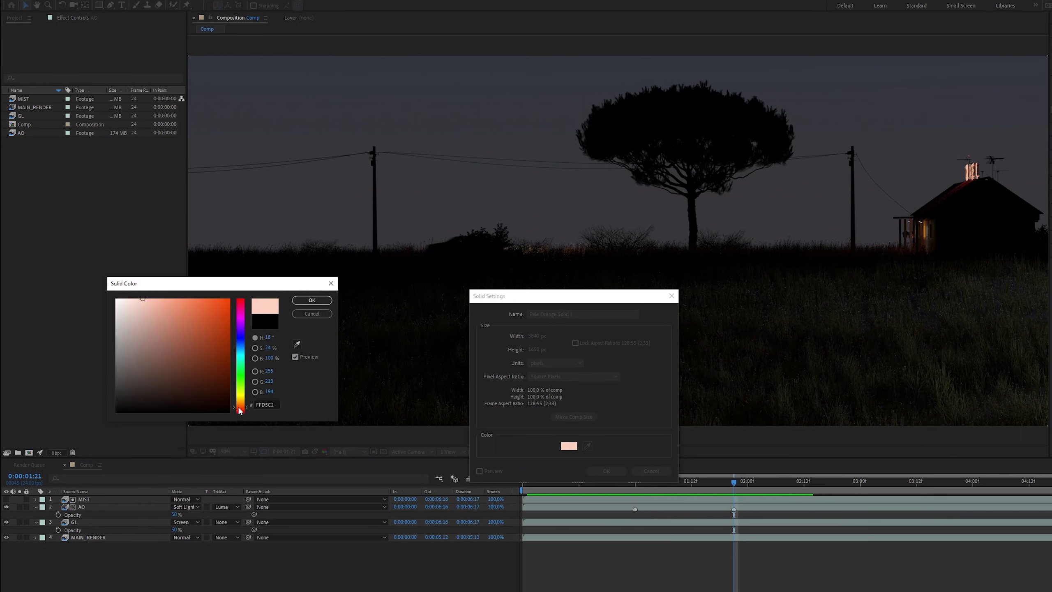
left_click(153, 300)
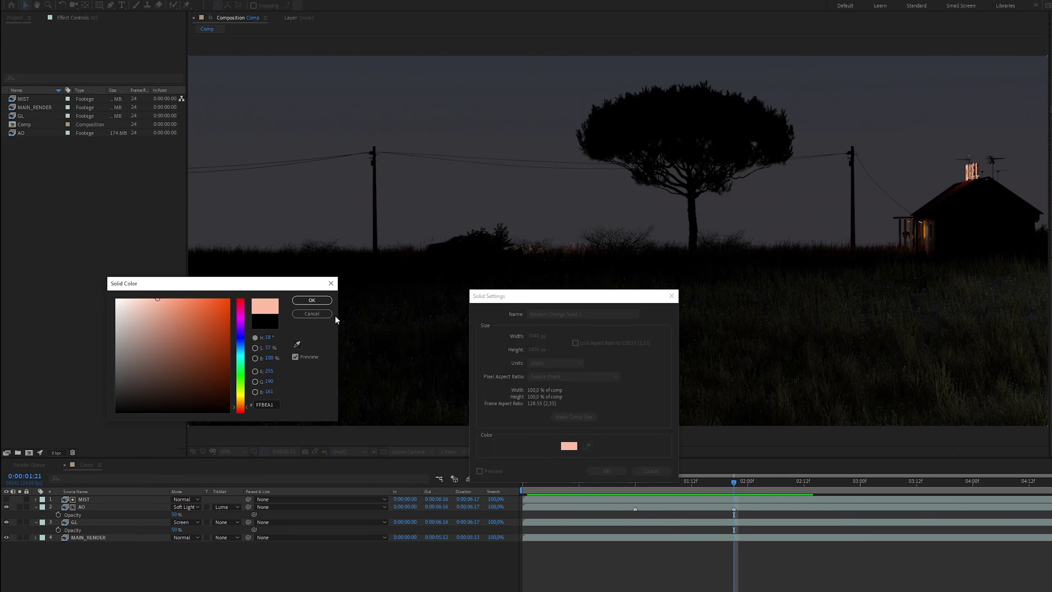
left_click(312, 300)
left_click(607, 471)
Add a second MIST layer above the orange solid and darken it with Levels by raising Input Black to about 160
left_click(19, 107)
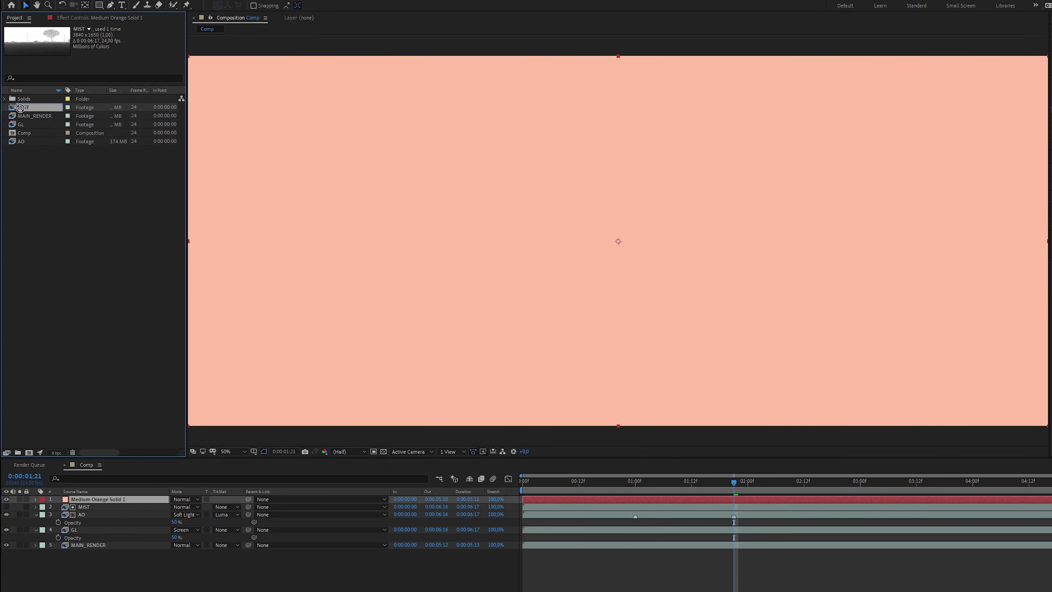
left_click_drag(20, 107, 76, 500)
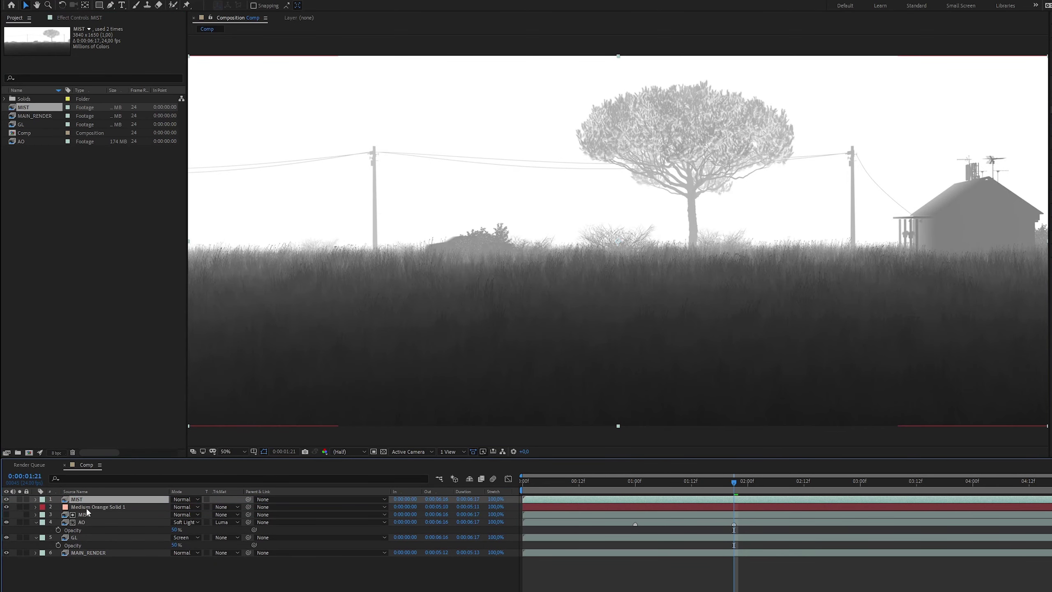
left_click(84, 19)
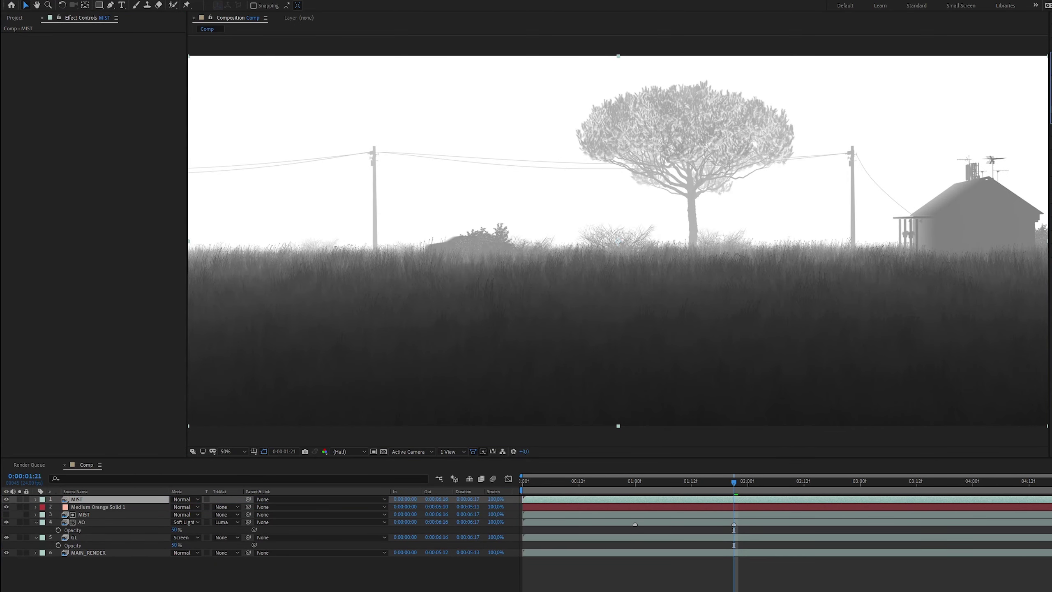
key("ctrl+alt+l")
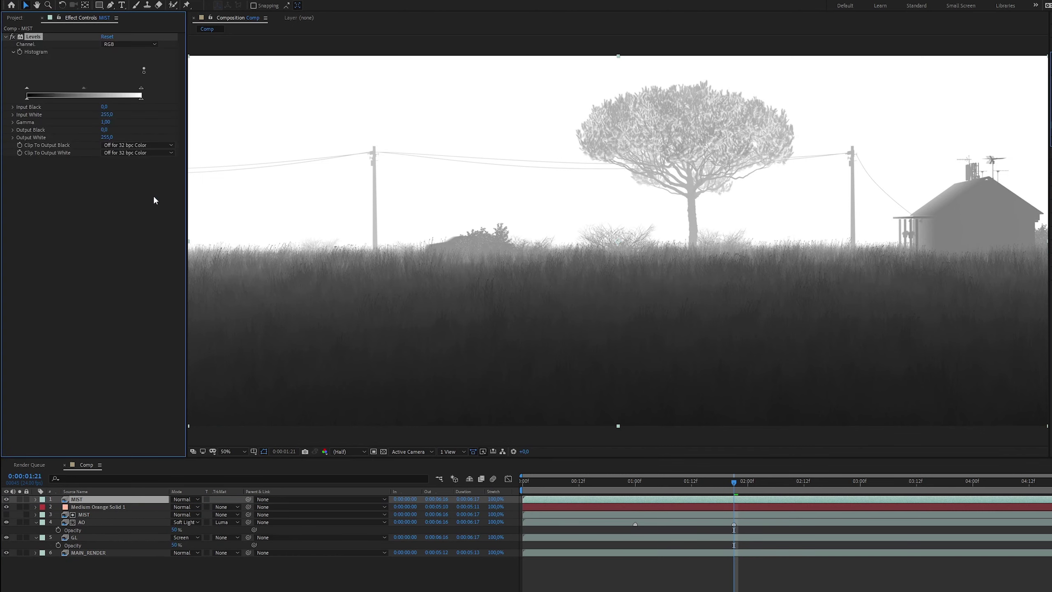
left_click_drag(28, 89, 133, 88)
Set the orange solid's track matte to Luma Matte "MIST"
left_click(234, 507)
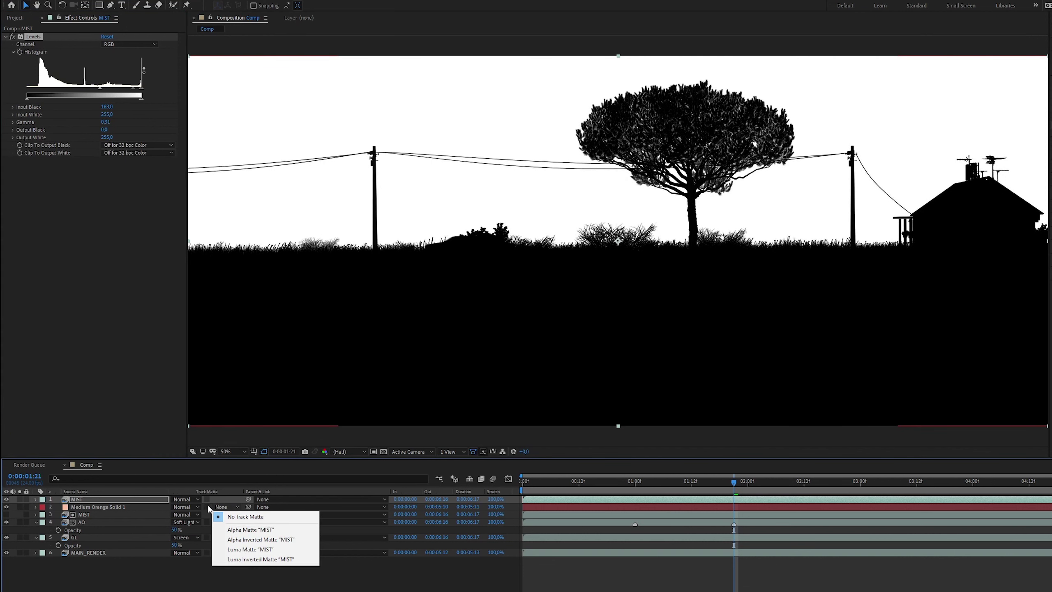
left_click(250, 549)
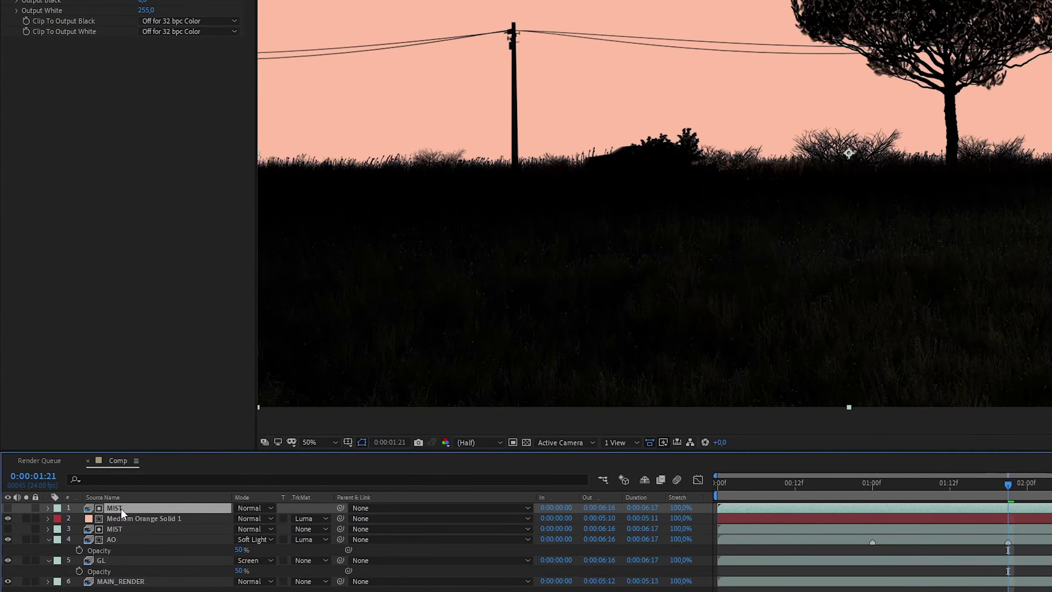
Pre-compose the upper MIST layer as MIST+GRADINET, leaving all attributes in Comp
right_click(89, 501)
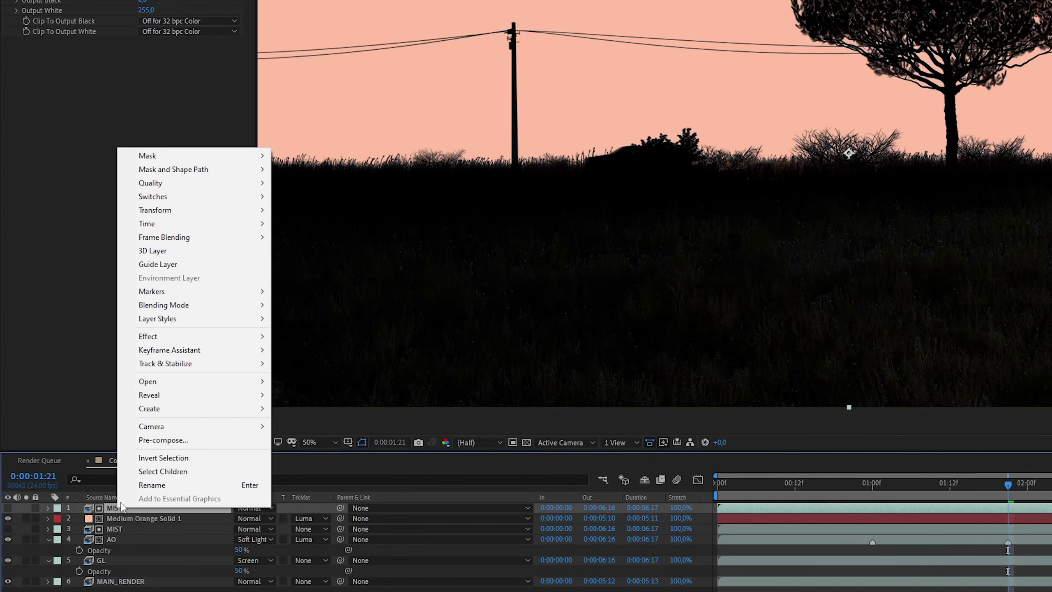
left_click(215, 440)
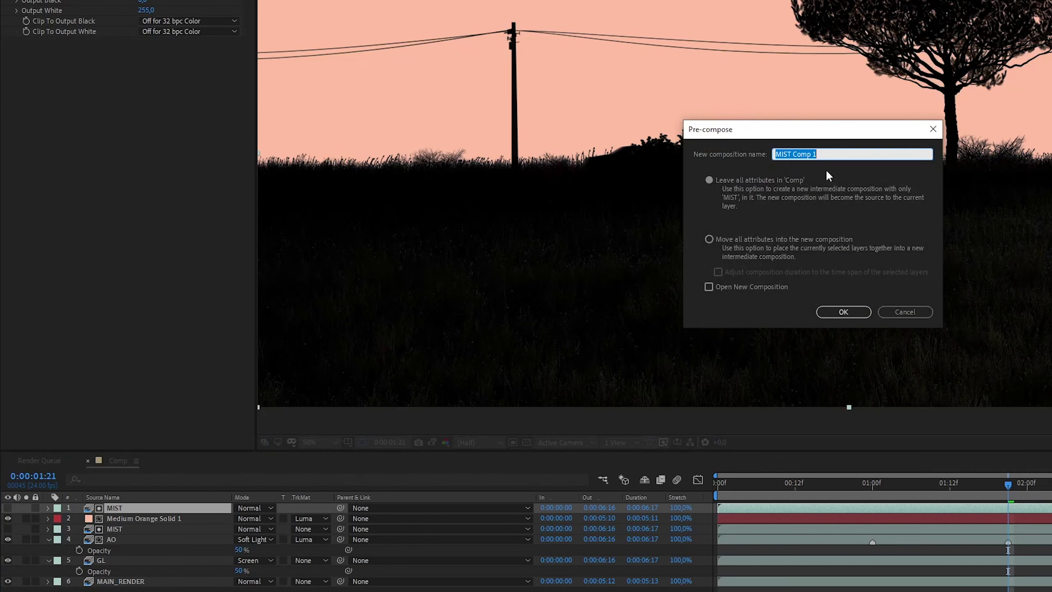
left_click_drag(818, 154, 790, 154)
key("BackSpace")
type("+GRADINET")
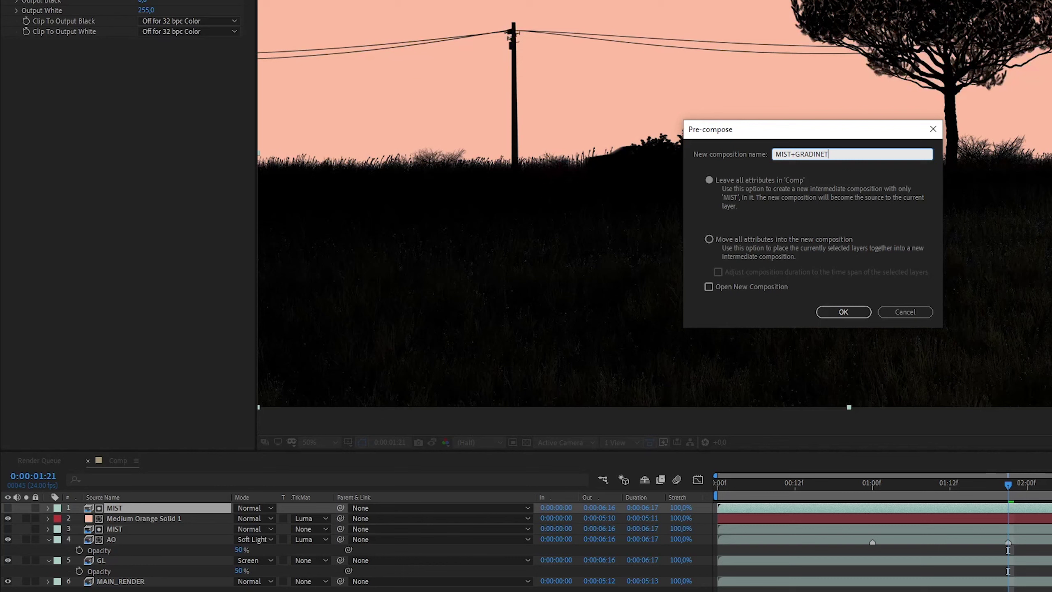
left_click(847, 316)
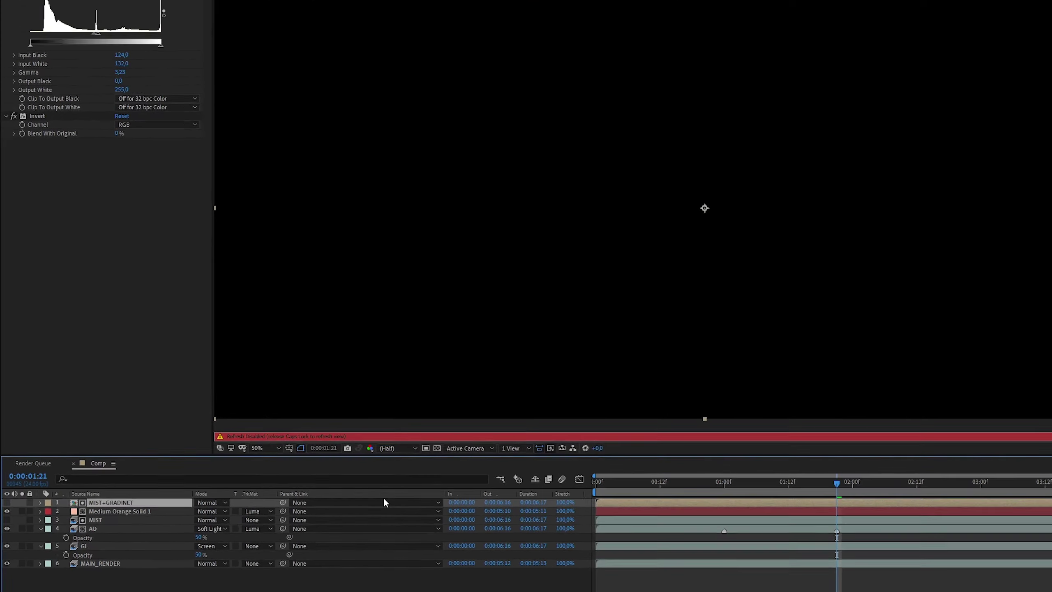
Open the MIST+GRADINET composition and paste the Levels effect onto its MIST layer
double_click(99, 500)
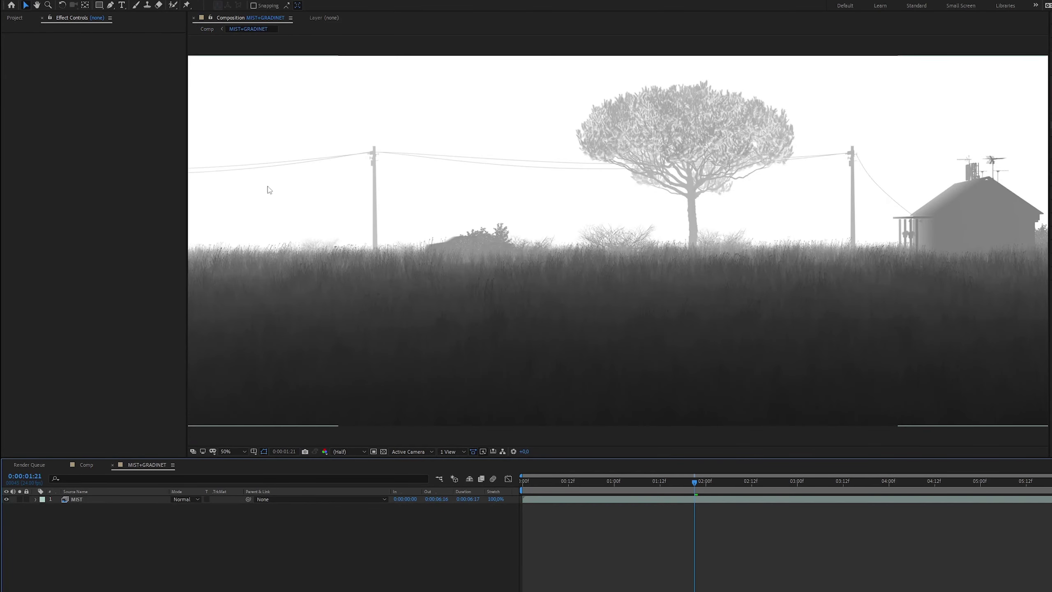
left_click(86, 500)
left_click(73, 126)
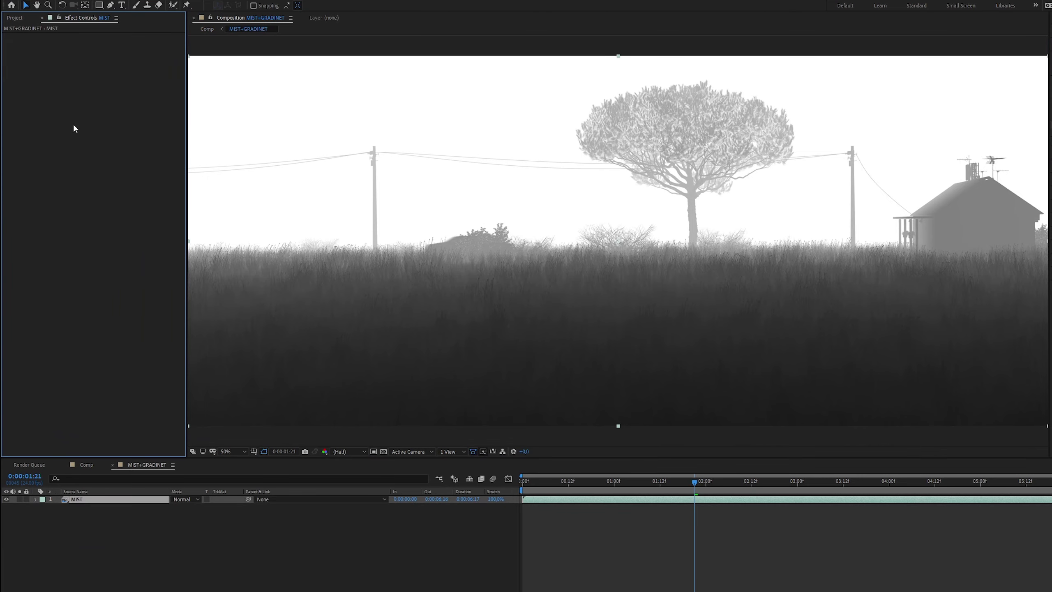
key("ctrl+v")
key("Caps_Lock")
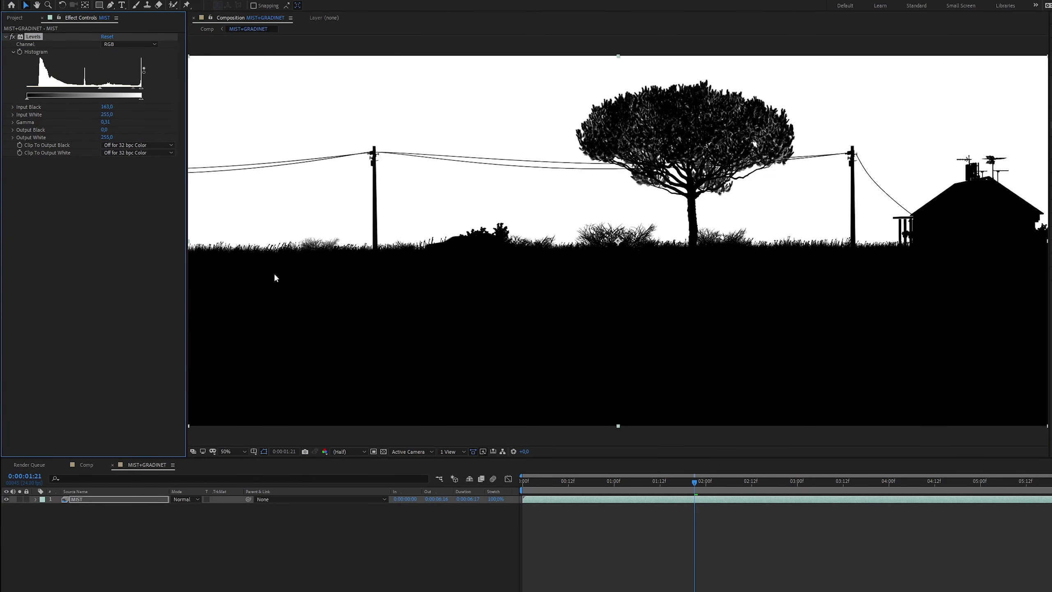
left_click(127, 241)
Add an adjustment layer above MIST in MIST+GRADINET and rename it Gradient
left_click(119, 570)
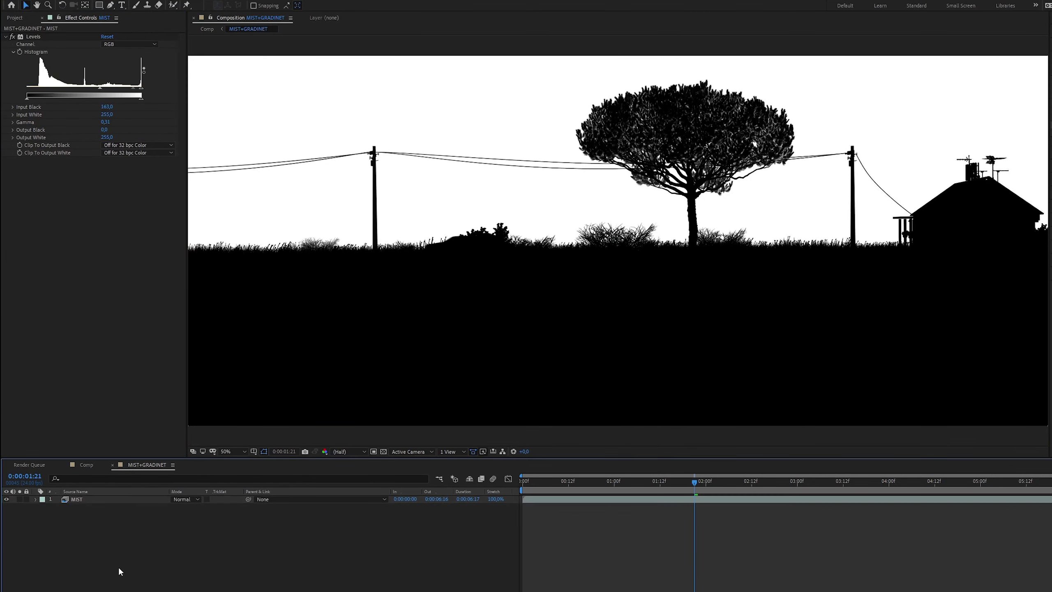
right_click(65, 526)
mouse_move(109, 431)
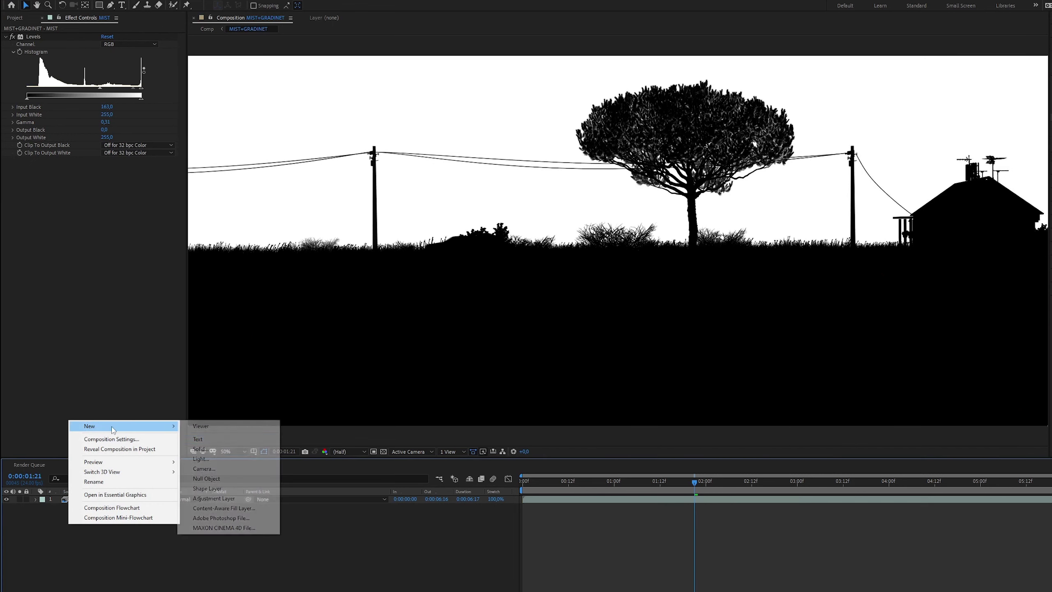
left_click(214, 499)
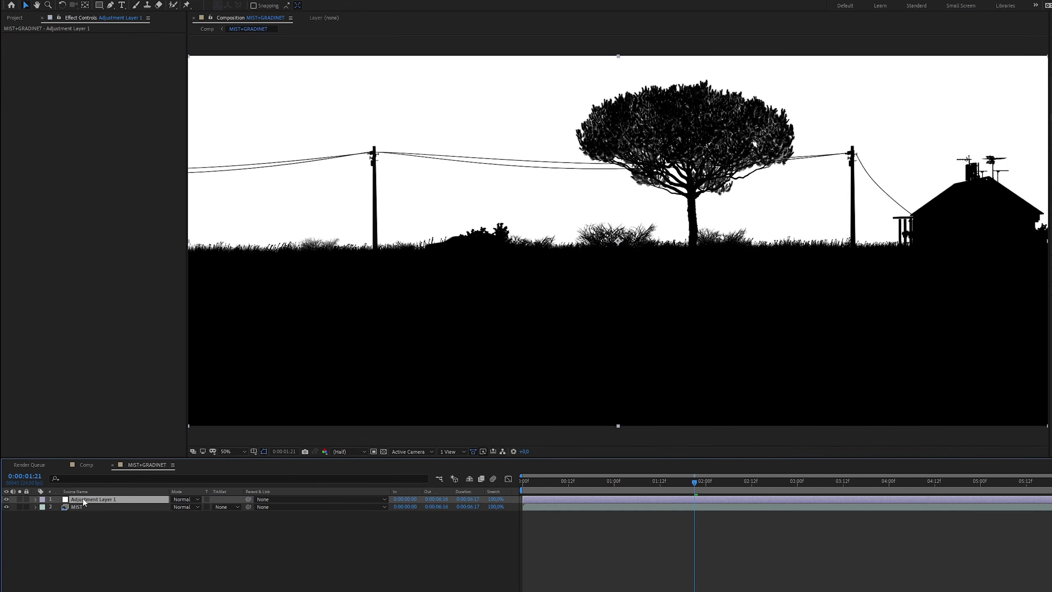
double_click(84, 500)
right_click(85, 500)
left_click(101, 481)
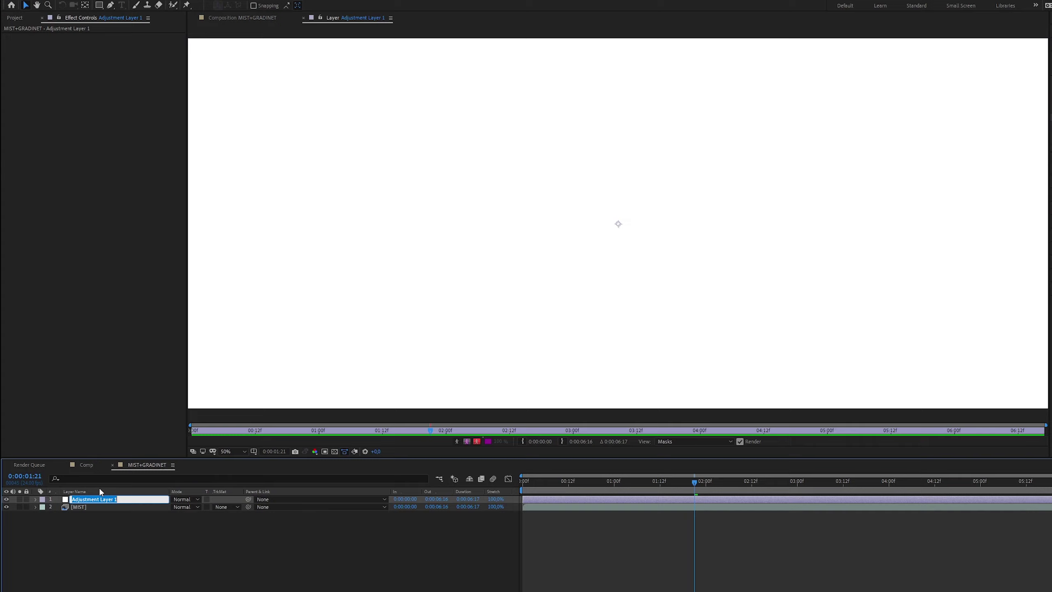
type("Gradient")
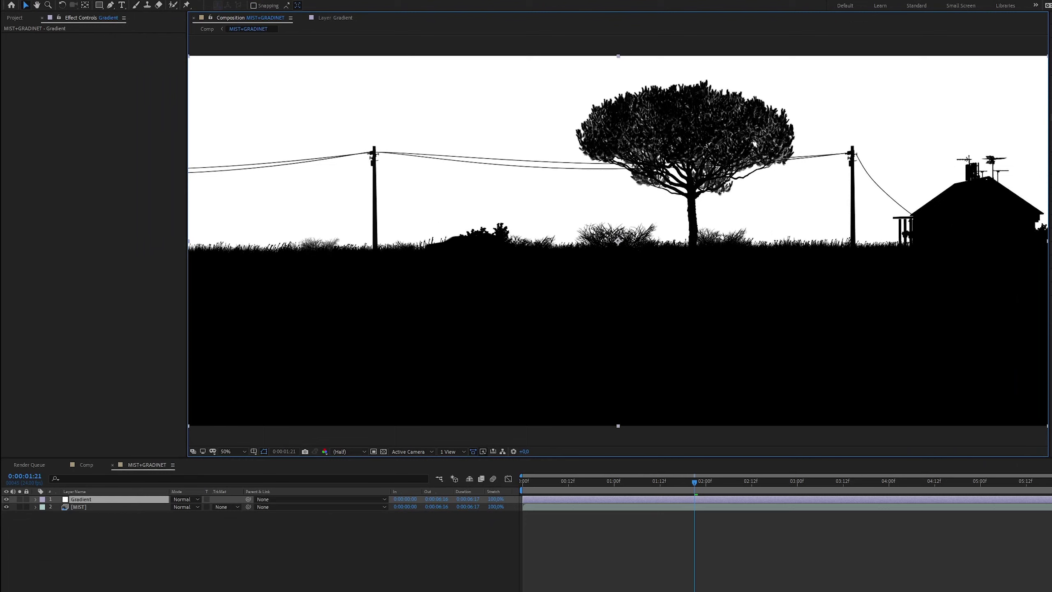
Apply Gradient Ramp to the Gradient layer, set its blending mode to Multiply, and compare it hidden and shown
left_click_drag(961, 215, 96, 499)
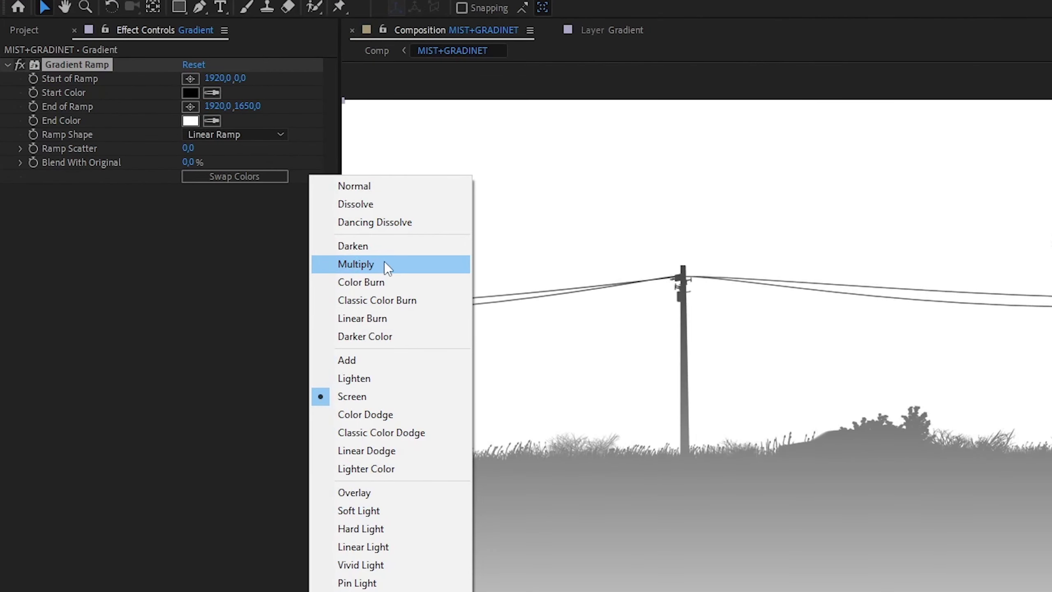
left_click(385, 263)
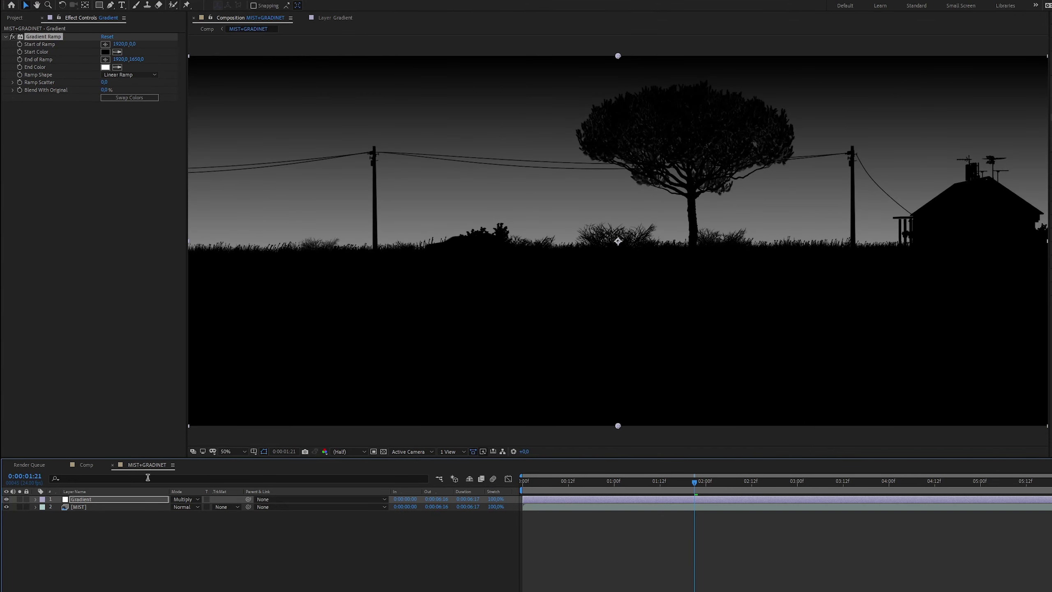
left_click(6, 498)
left_click(6, 499)
Lower the Gradient Ramp's start and end points to soften the horizon glow, checking the orange solid's effect in Comp
left_click_drag(134, 44, 849, 52)
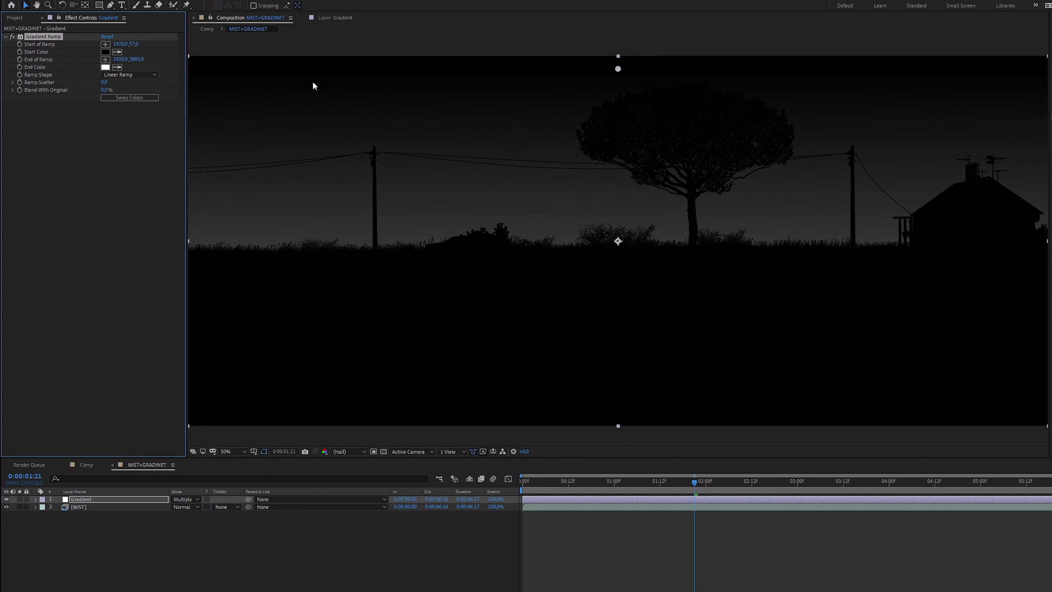
left_click_drag(137, 45, 148, 46)
left_click(207, 30)
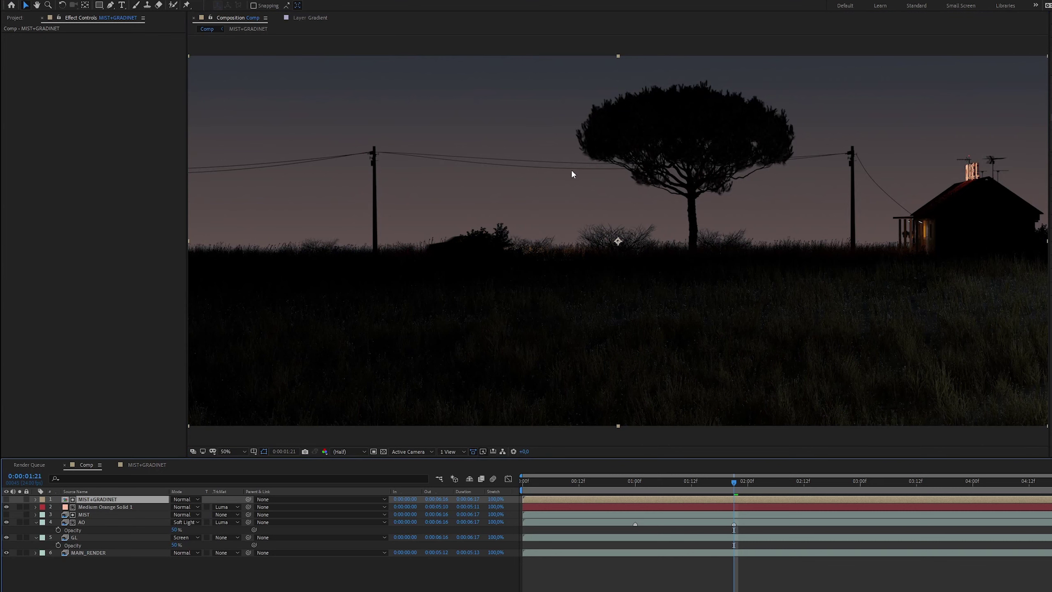
left_click(248, 29)
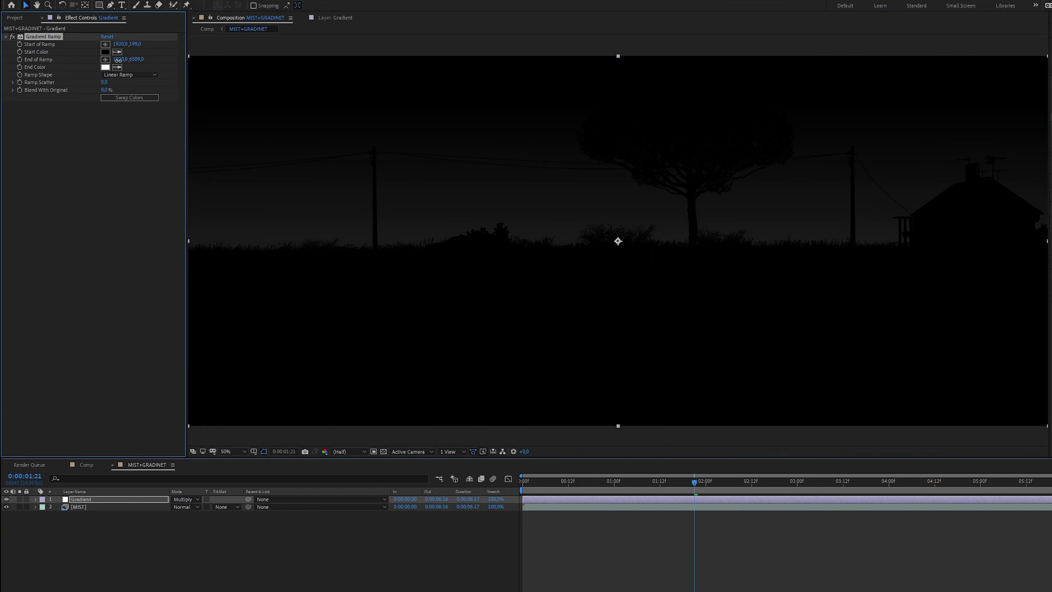
left_click_drag(117, 61, 260, 66)
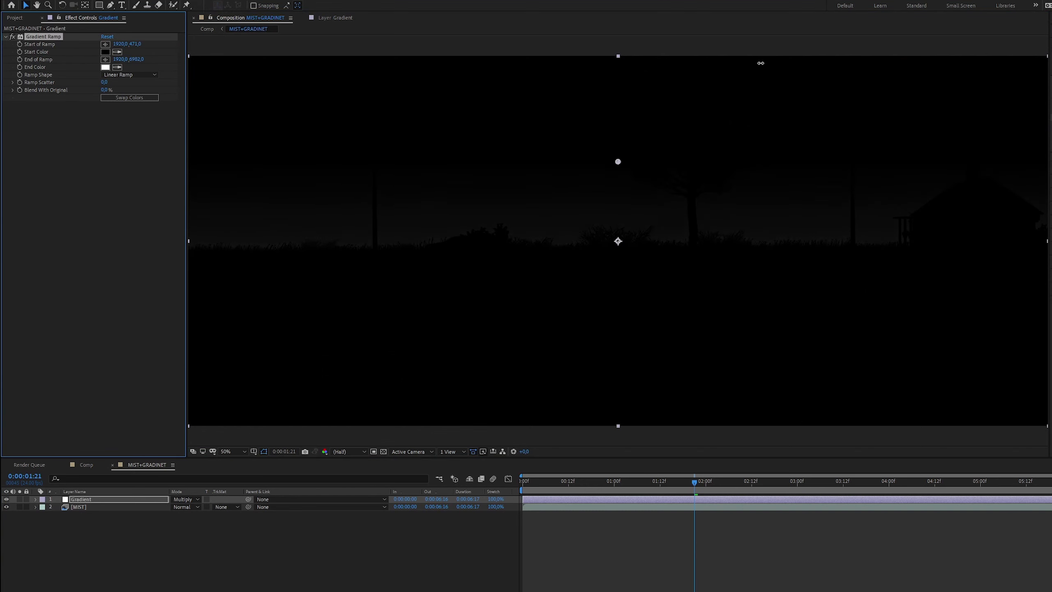
left_click_drag(132, 44, 136, 45)
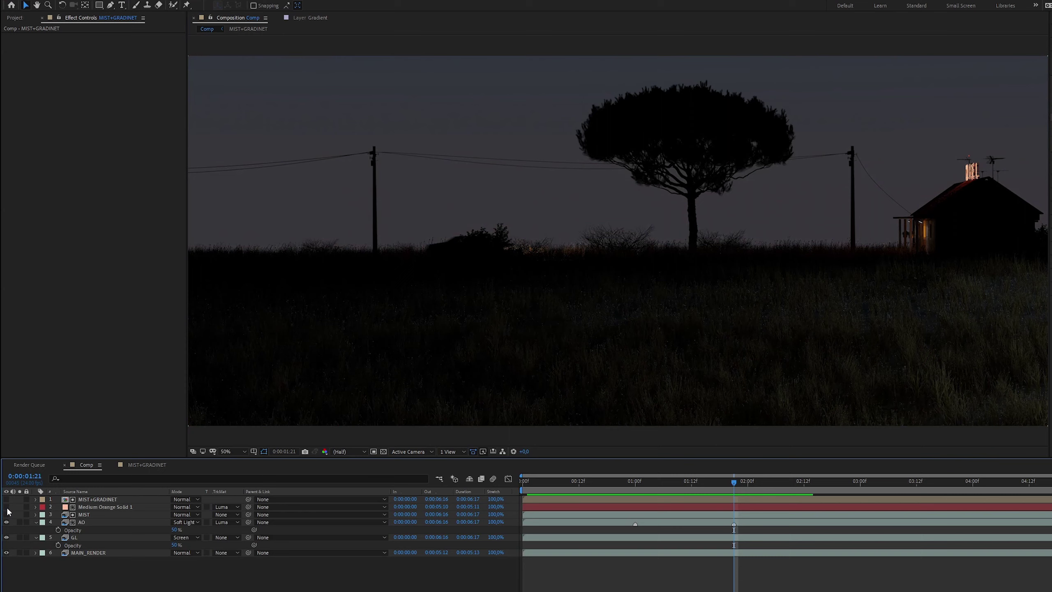
left_click(6, 507)
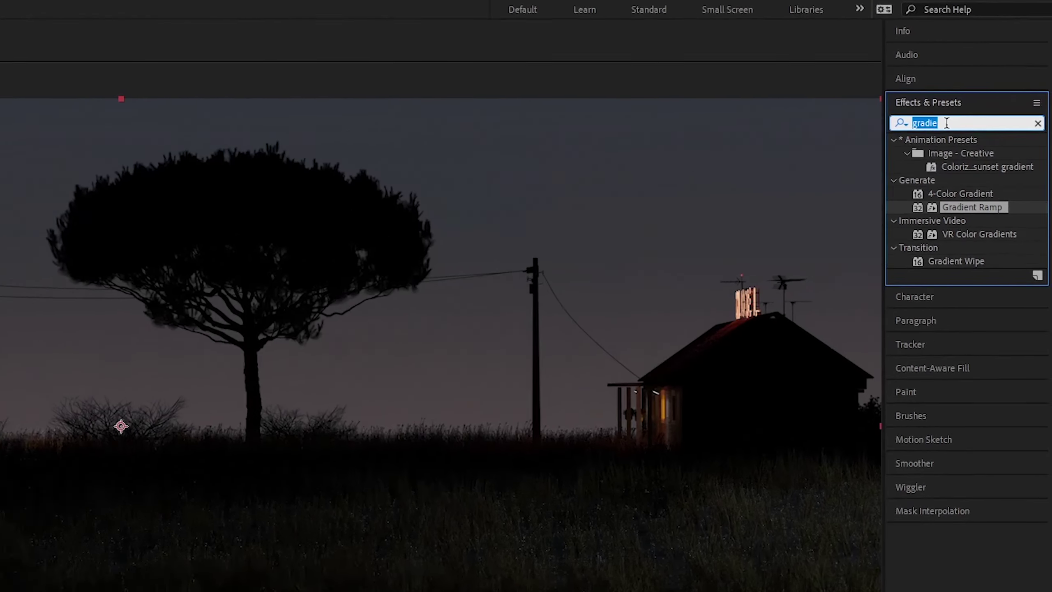
Apply the Tint effect to the orange solid, with Map Black To pink and Map White To a saturated red
type("tint")
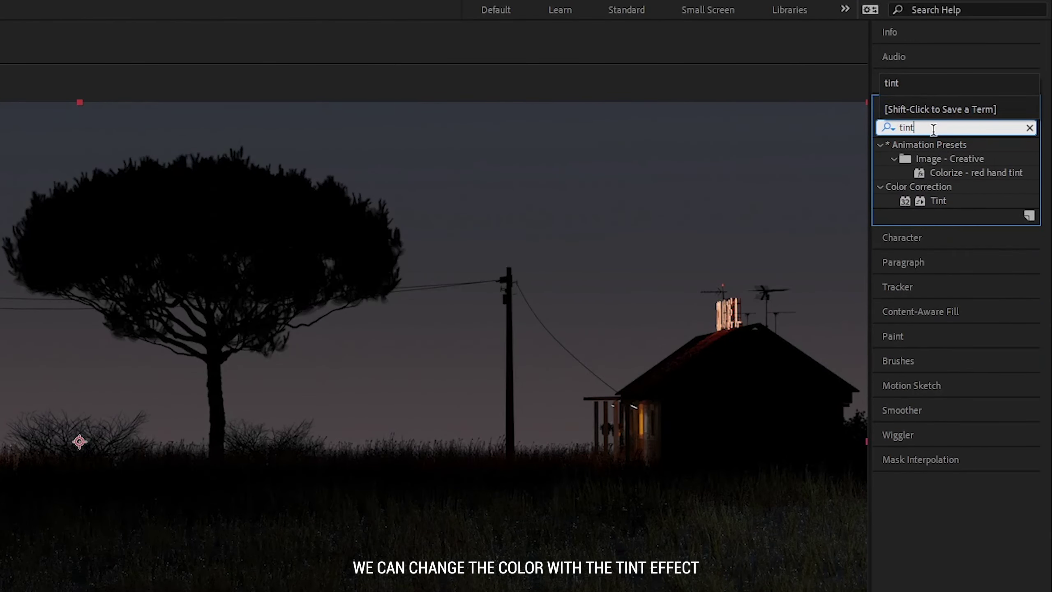
left_click_drag(928, 333, 137, 99)
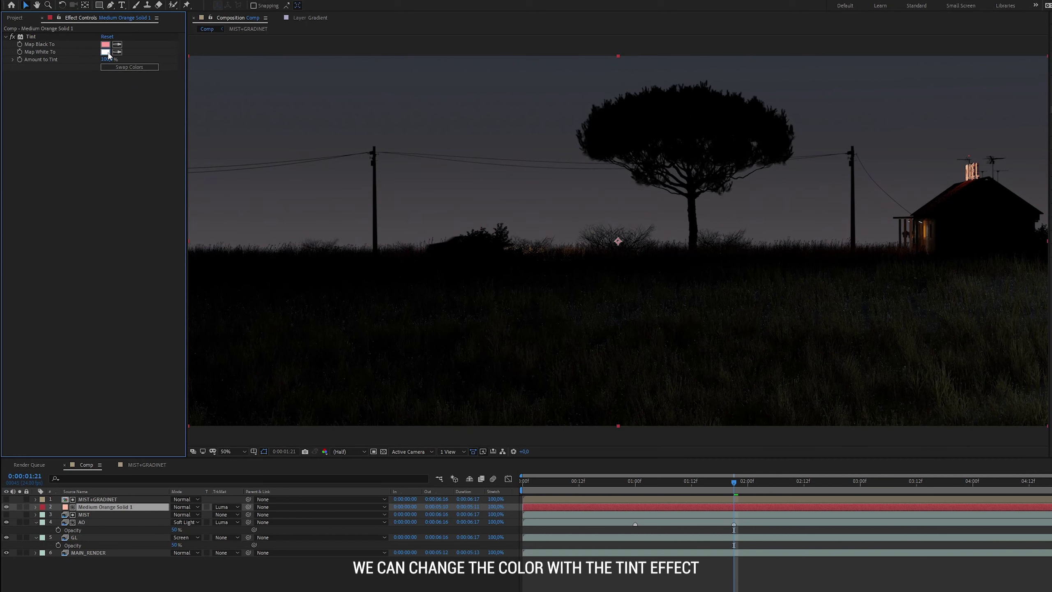
left_click(105, 51)
left_click(296, 344)
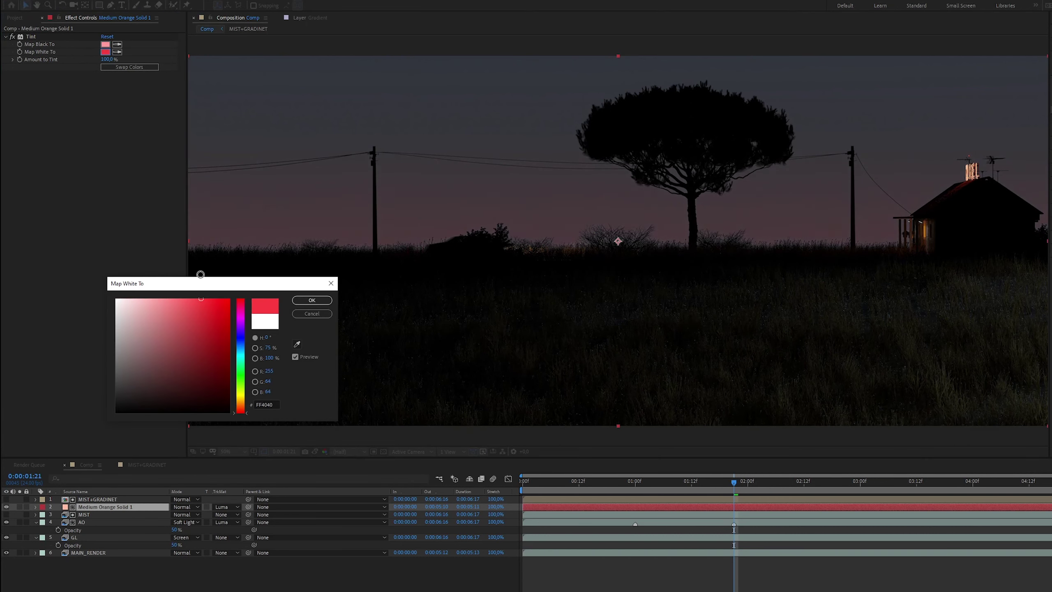
left_click(312, 300)
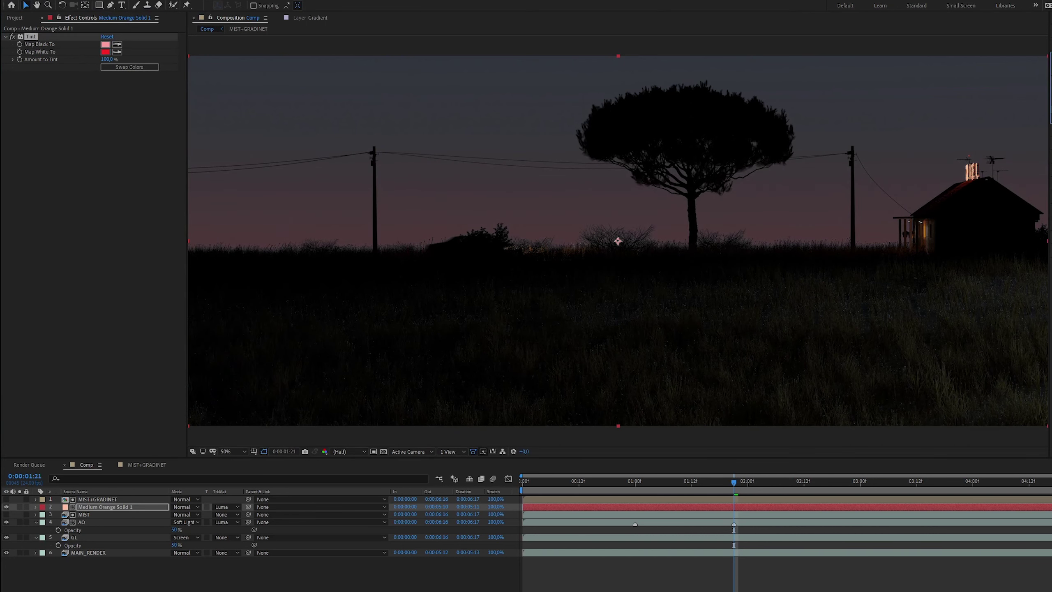
Create a white 3840 x 1650 px solid in Comp
right_click(103, 572)
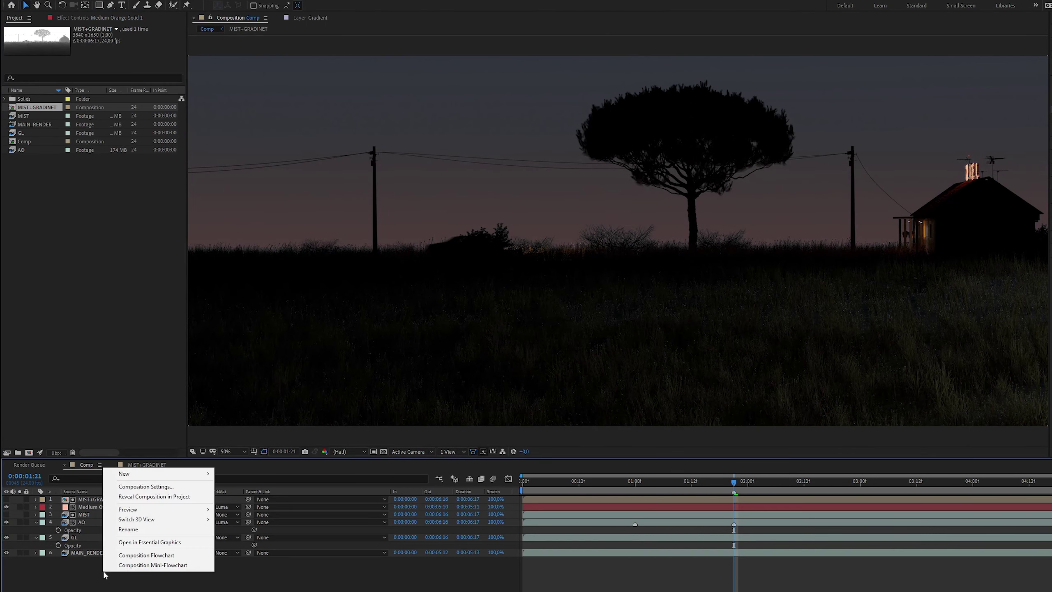
mouse_move(156, 474)
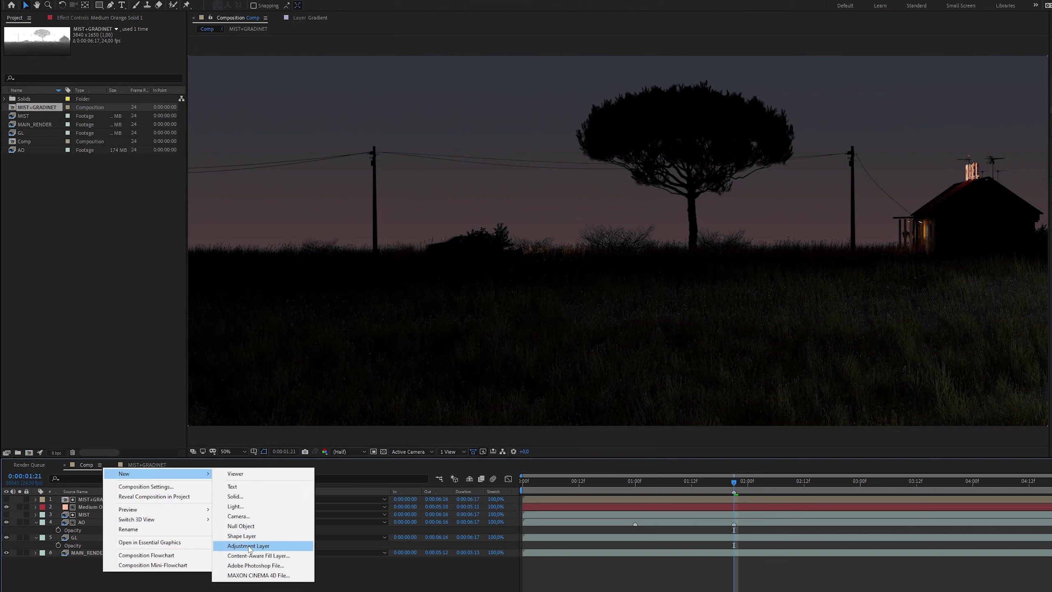
left_click(234, 496)
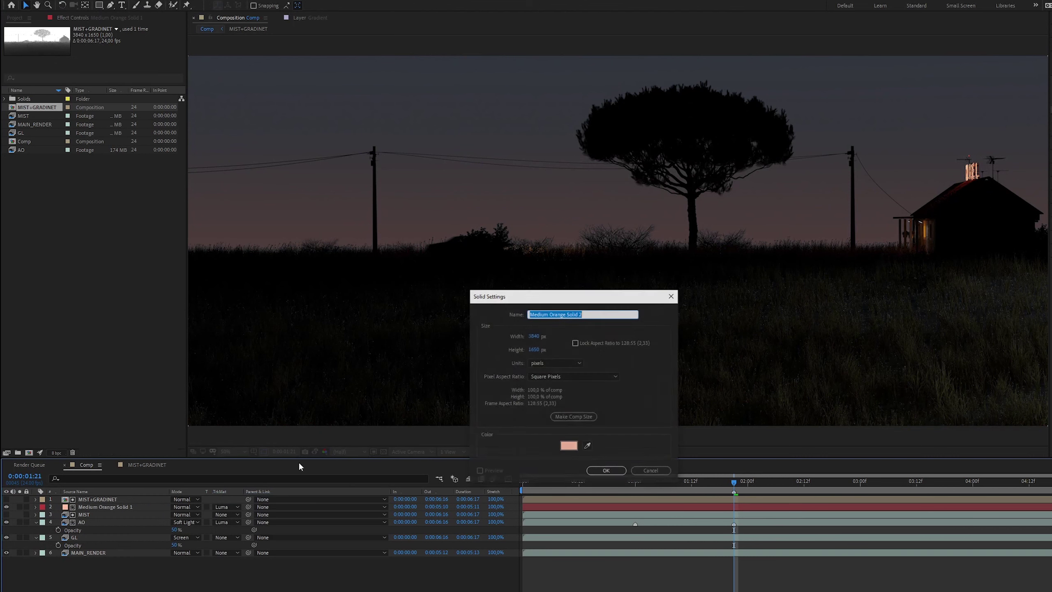
left_click(569, 445)
left_click(117, 299)
left_click(312, 300)
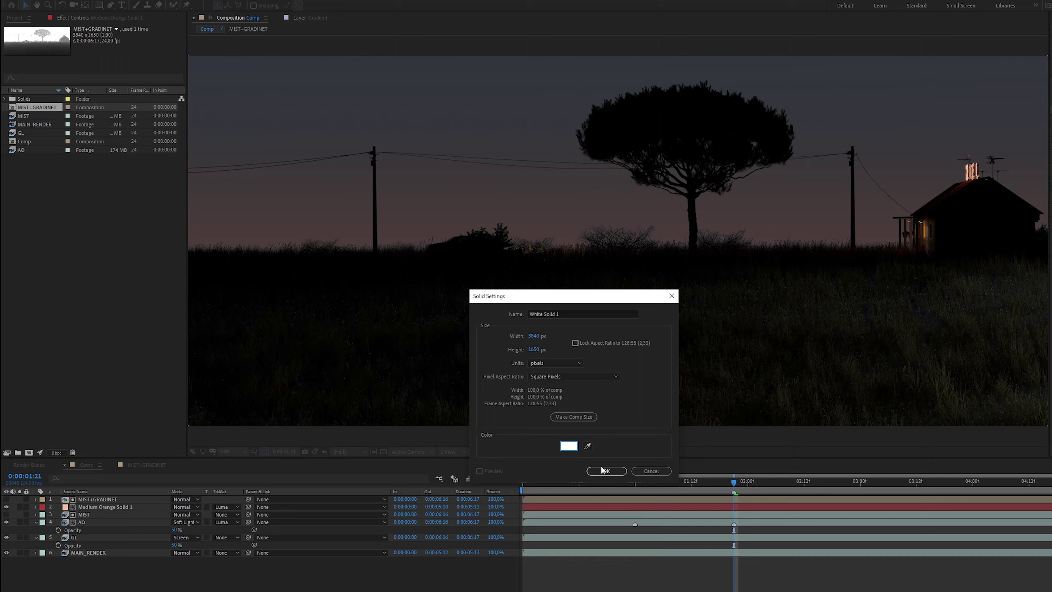
left_click(607, 471)
Duplicate MIST+GRADINET above the white solid, set it as the solid's luma matte, and compare the solid hidden and shown
left_click(106, 507)
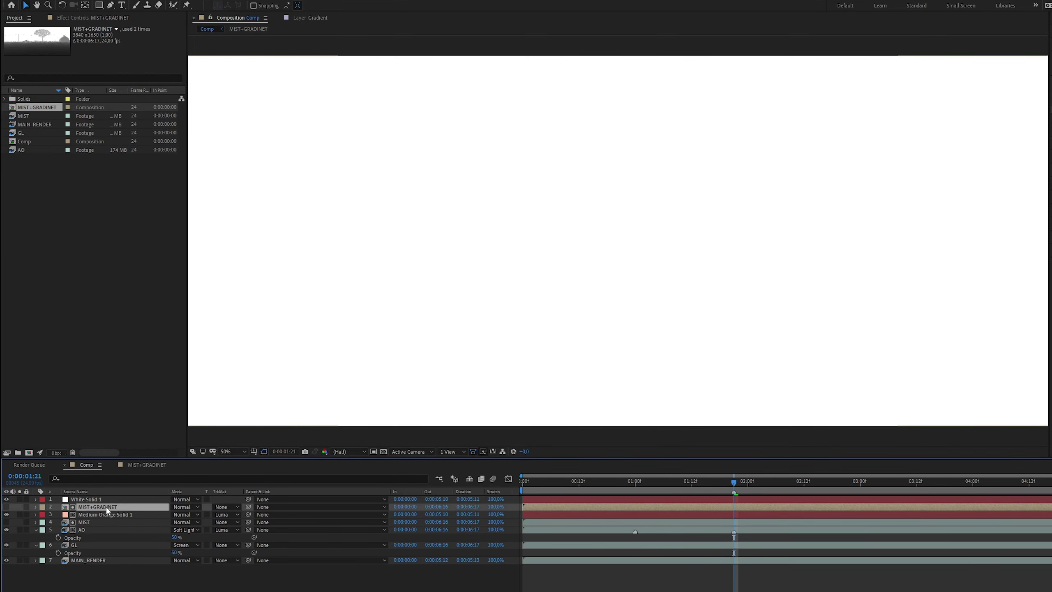
key("ctrl+d")
left_click_drag(103, 506, 96, 501)
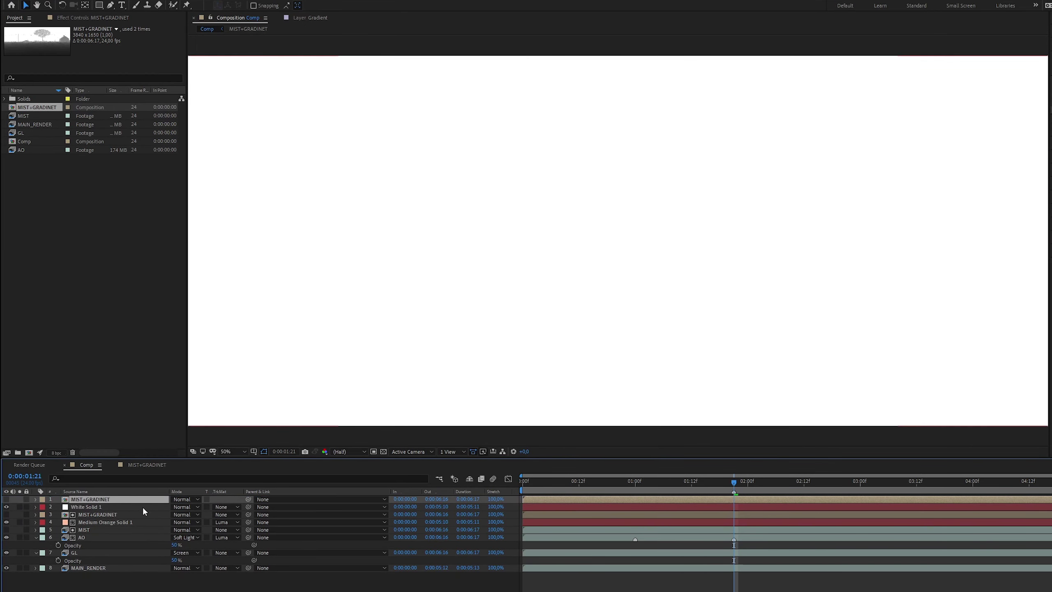
left_click(224, 506)
left_click(264, 550)
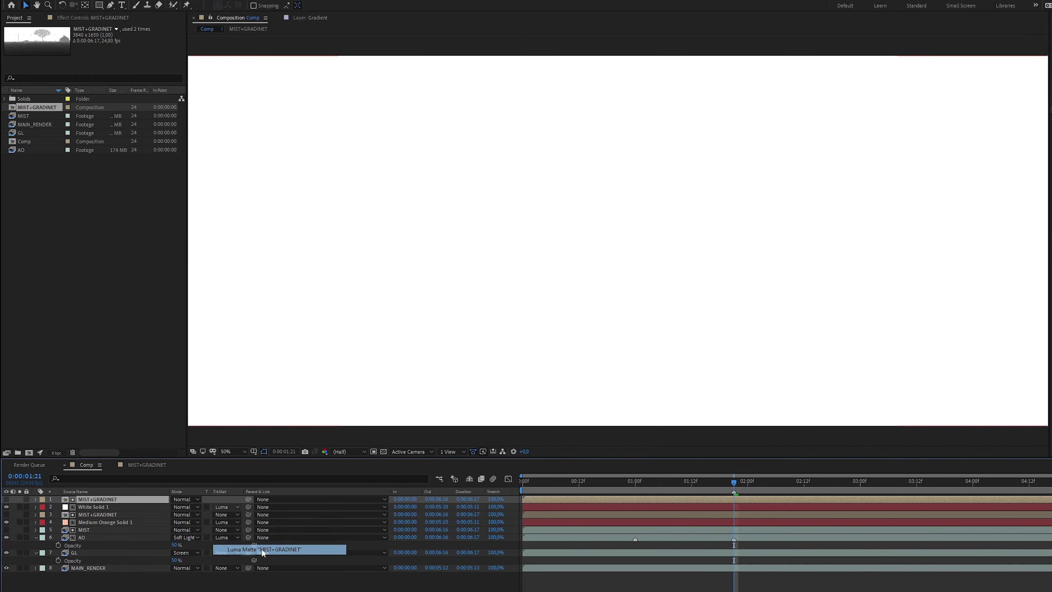
left_click(6, 506)
left_click(6, 506)
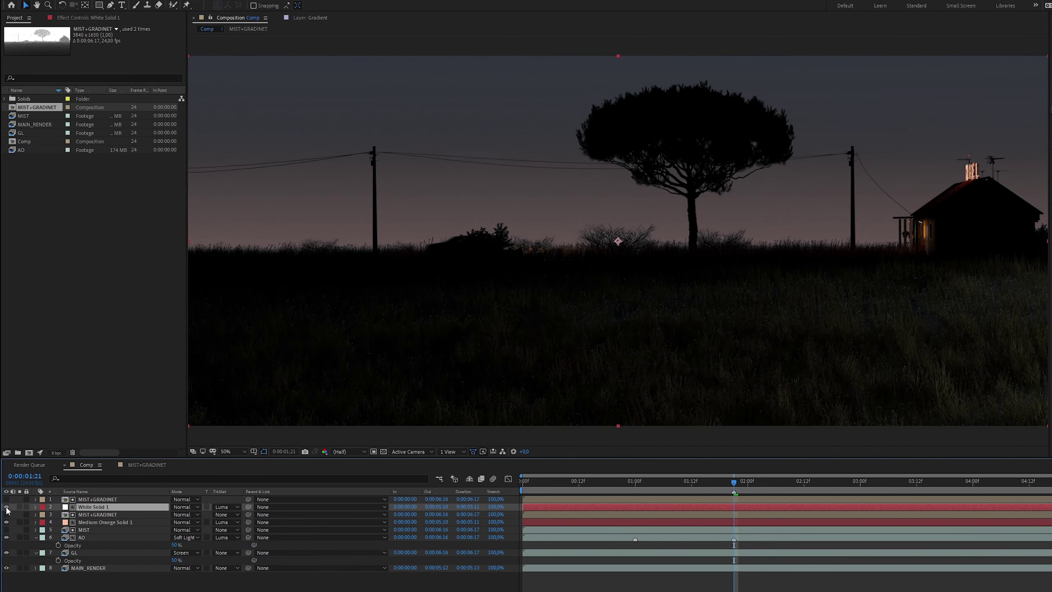
left_click(6, 506)
left_click(6, 506)
Draw a wide rectangular mask along the horizon on the white solid and set its Mask Feather to 200 pixels
left_click(99, 5)
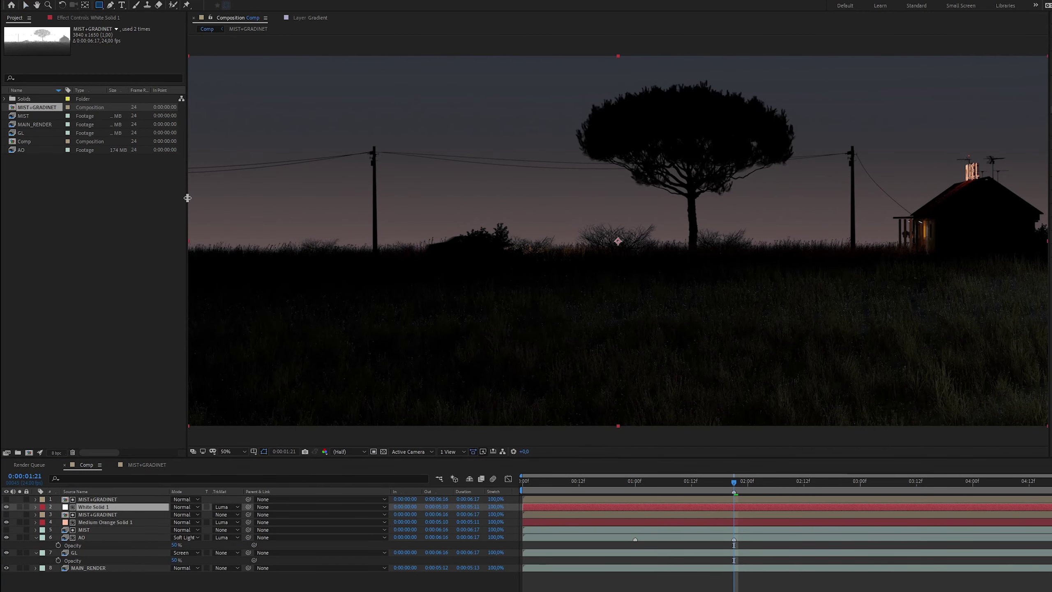
key("comma")
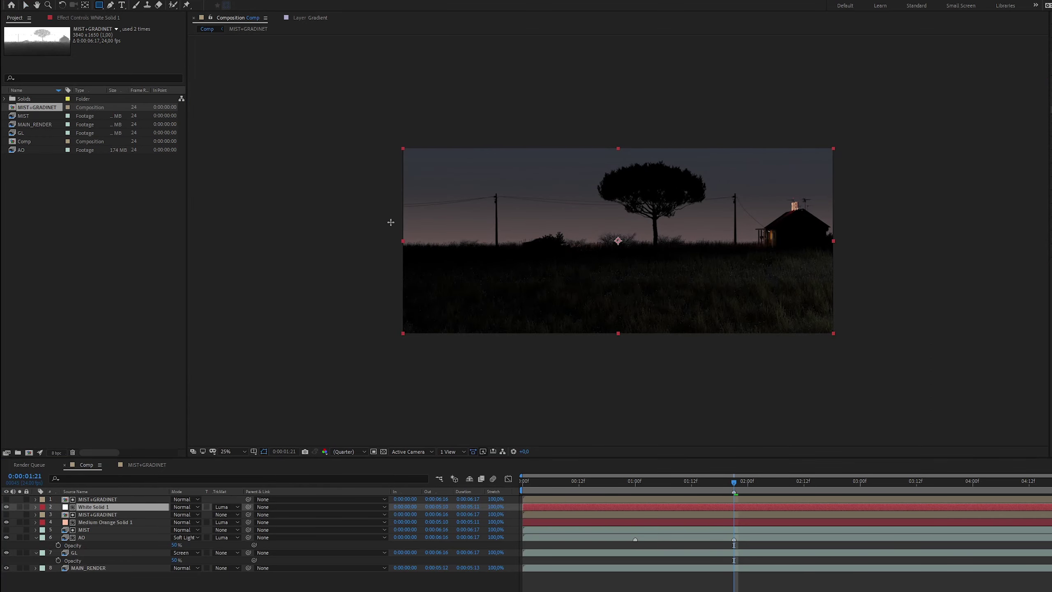
left_click_drag(391, 223, 848, 251)
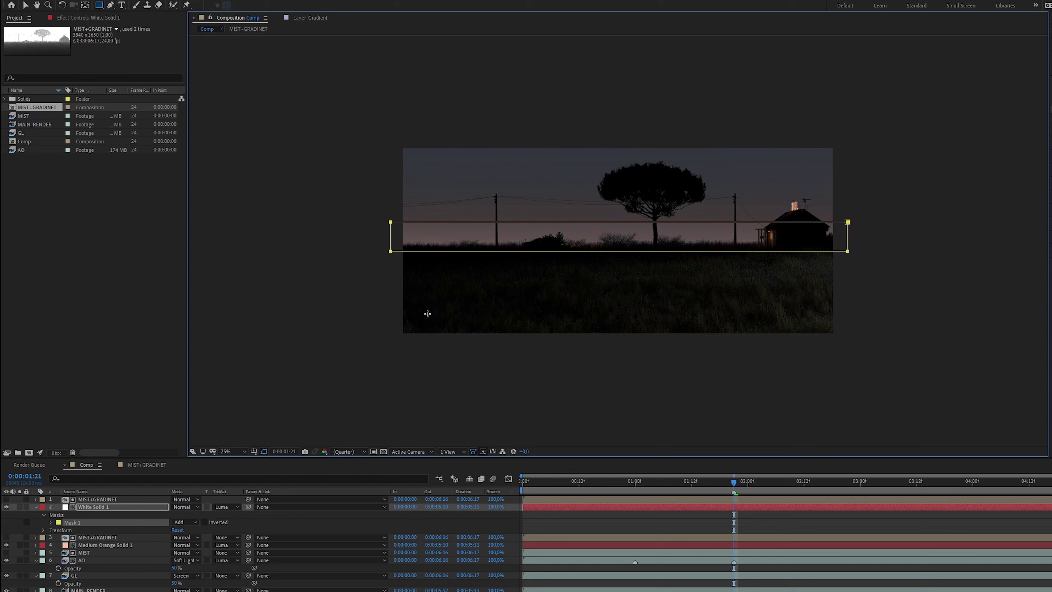
key("period")
left_click(51, 522)
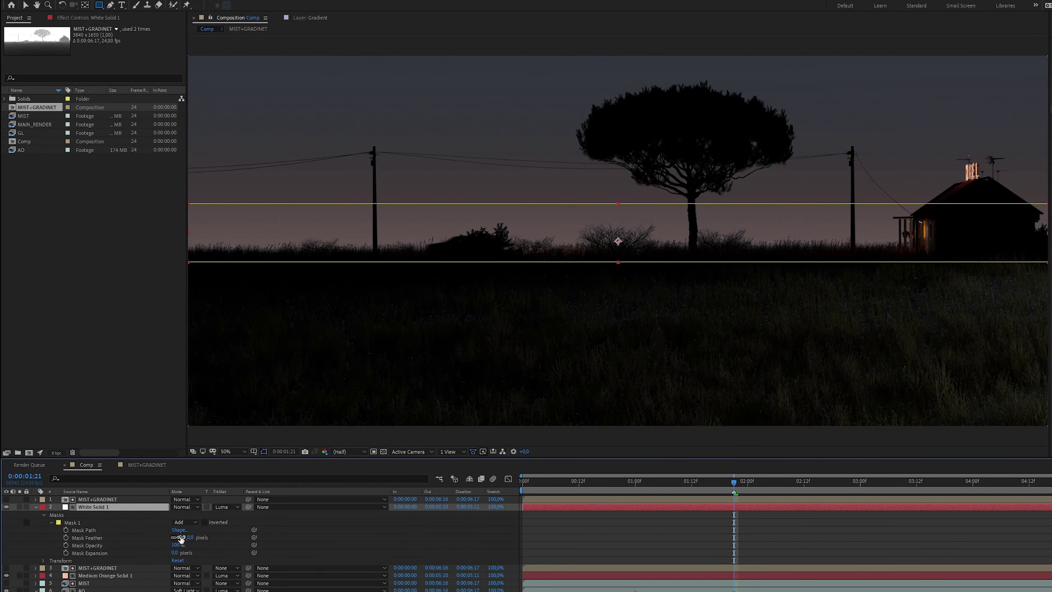
left_click(180, 538)
type("200")
key("Return")
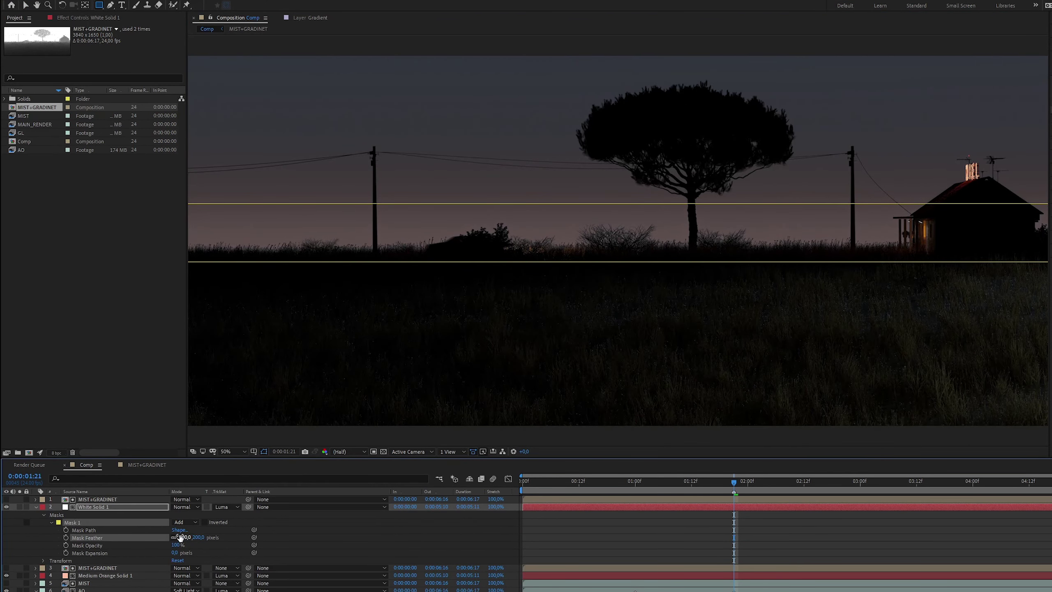
Compare the horizon with the masked white glow hidden and shown
left_click(96, 569)
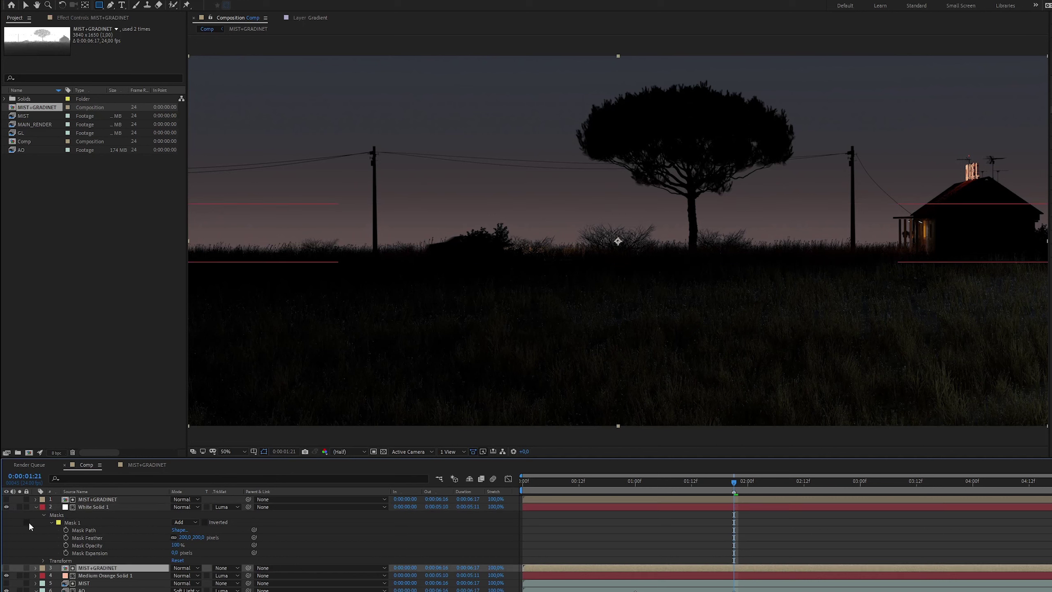
left_click(7, 507)
left_click(6, 507)
left_click(7, 507)
left_click(6, 507)
Duplicate the white solid with its matte, set the copy's Mask Feather to 100 pixels, and shift it slightly down
left_click(81, 506)
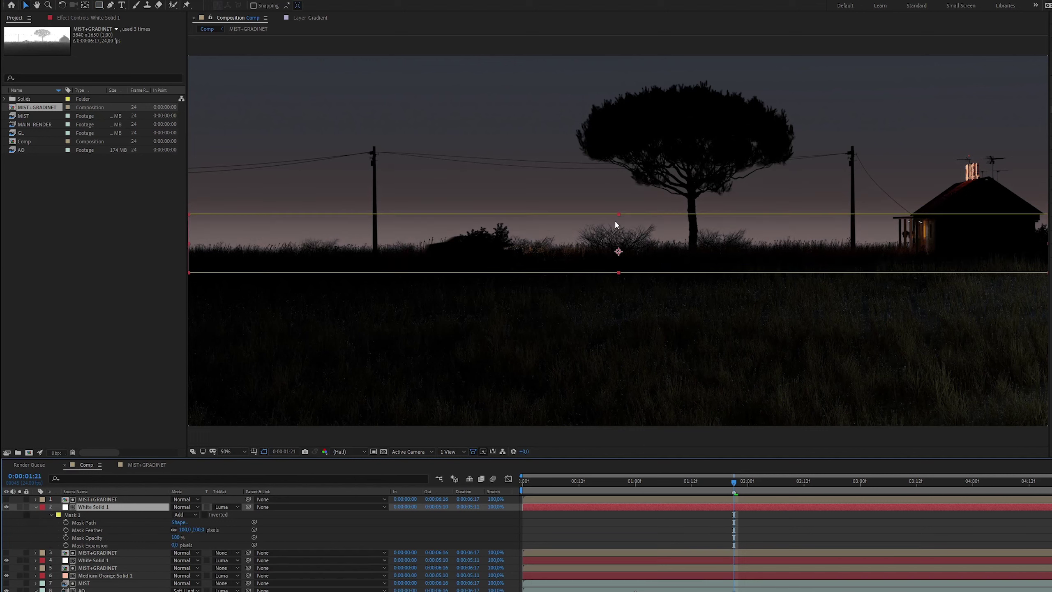
left_click_drag(615, 222, 613, 229)
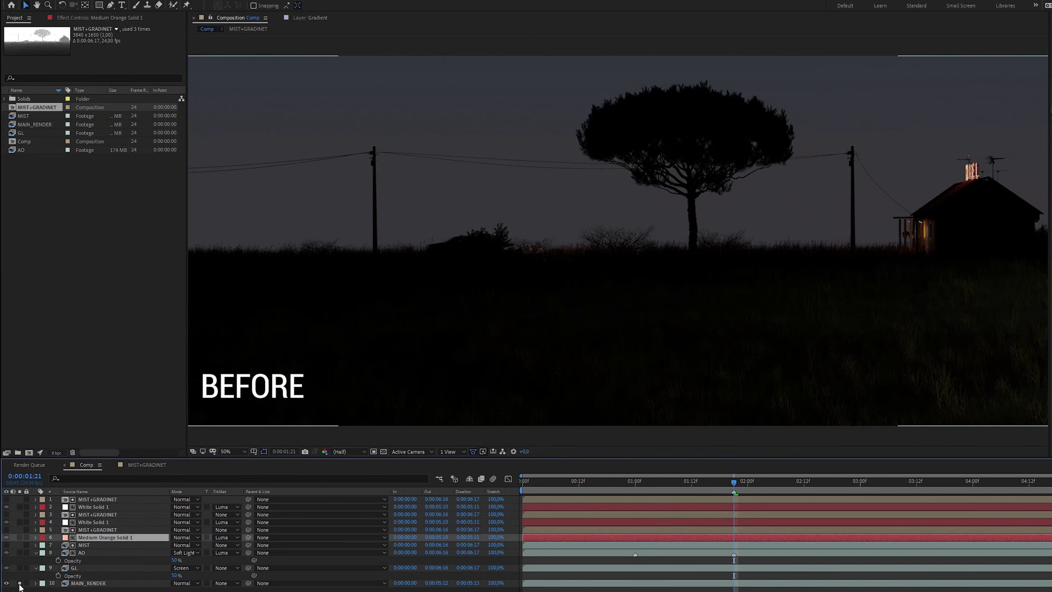
Solo and unsolo MAIN_RENDER to compare the raw render with the composited scene
left_click(19, 583)
left_click(19, 584)
left_click(20, 583)
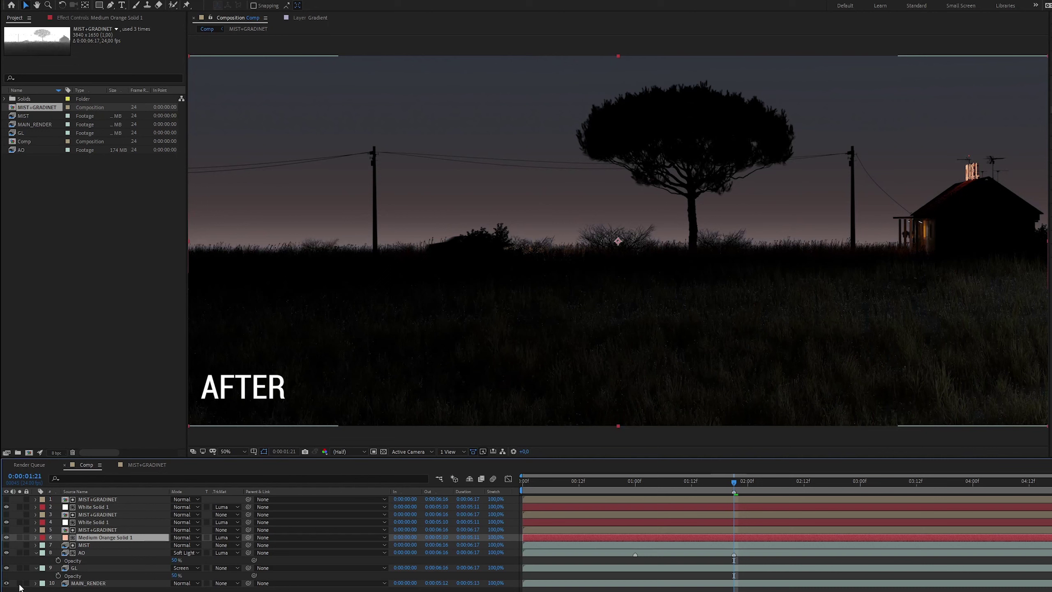
left_click(19, 583)
left_click(19, 583)
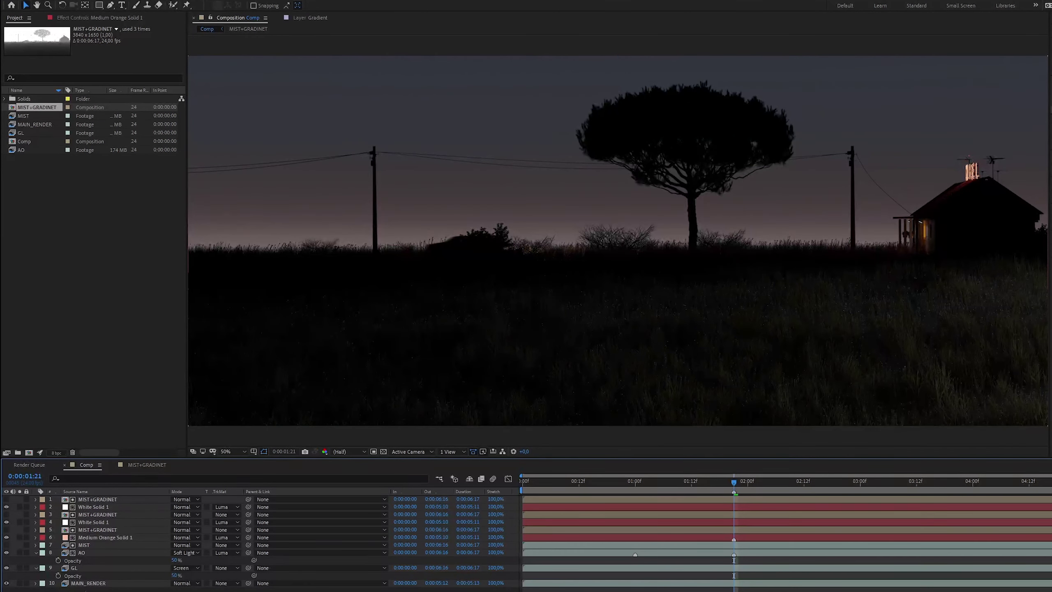
Create a dark blue solid in Comp for tinting the sky
right_click(87, 590)
mouse_move(141, 491)
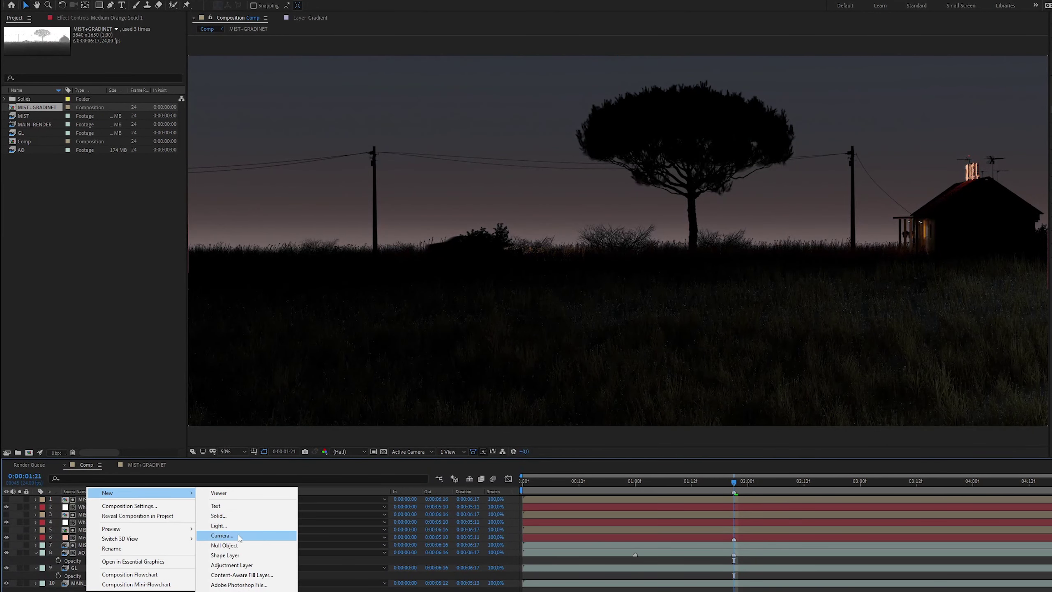
left_click(223, 517)
left_click(569, 444)
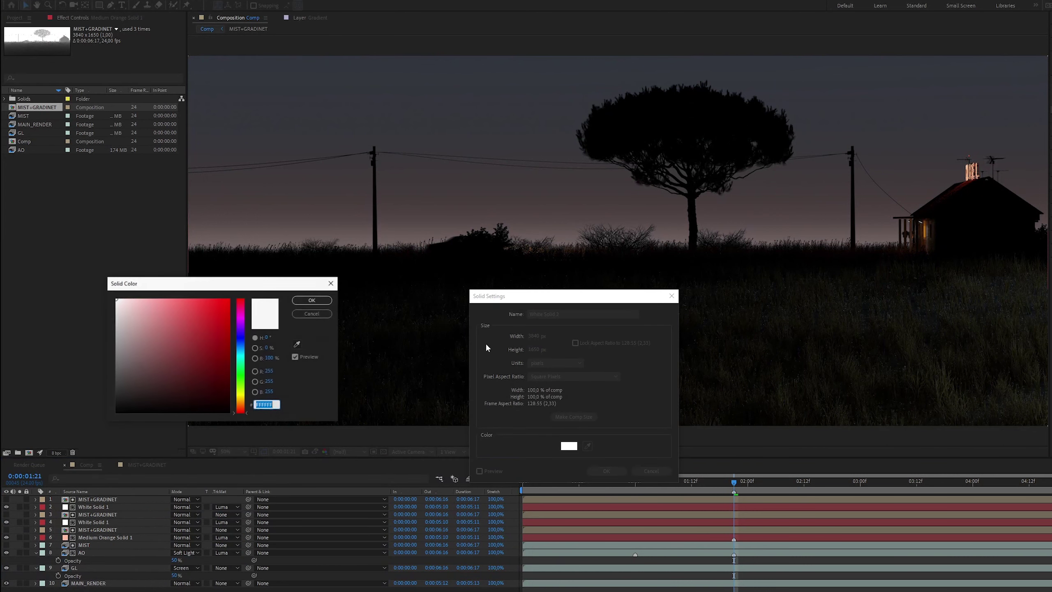
left_click(240, 333)
left_click_drag(229, 412, 233, 389)
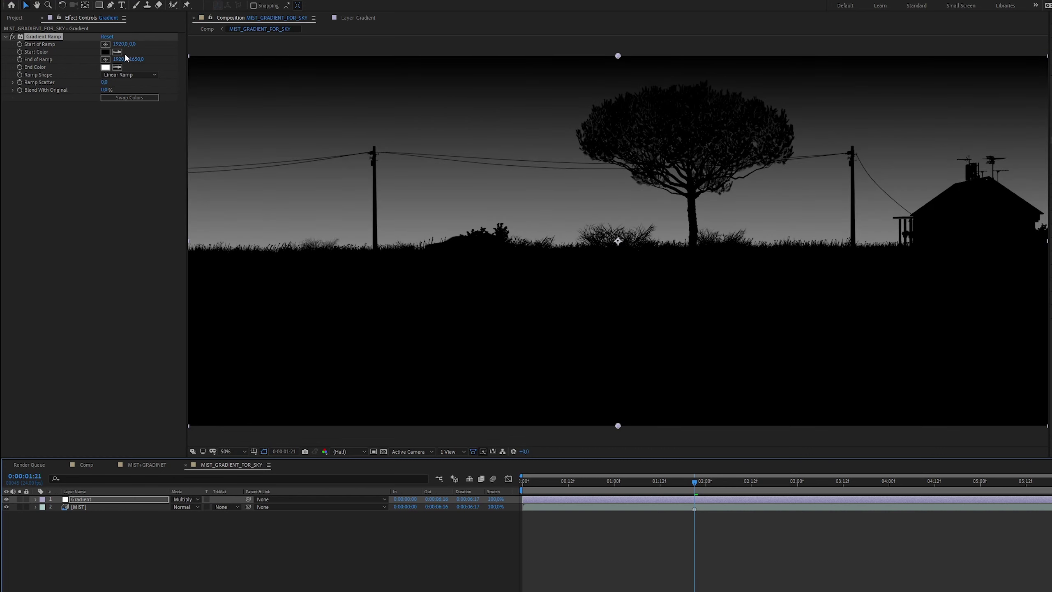
In MIST_GRADIENT_FOR_SKY, set the Gradient Ramp's Start Color to white and End Color to black, and raise its end point
left_click(106, 52)
left_click(118, 299)
left_click(316, 302)
left_click(106, 66)
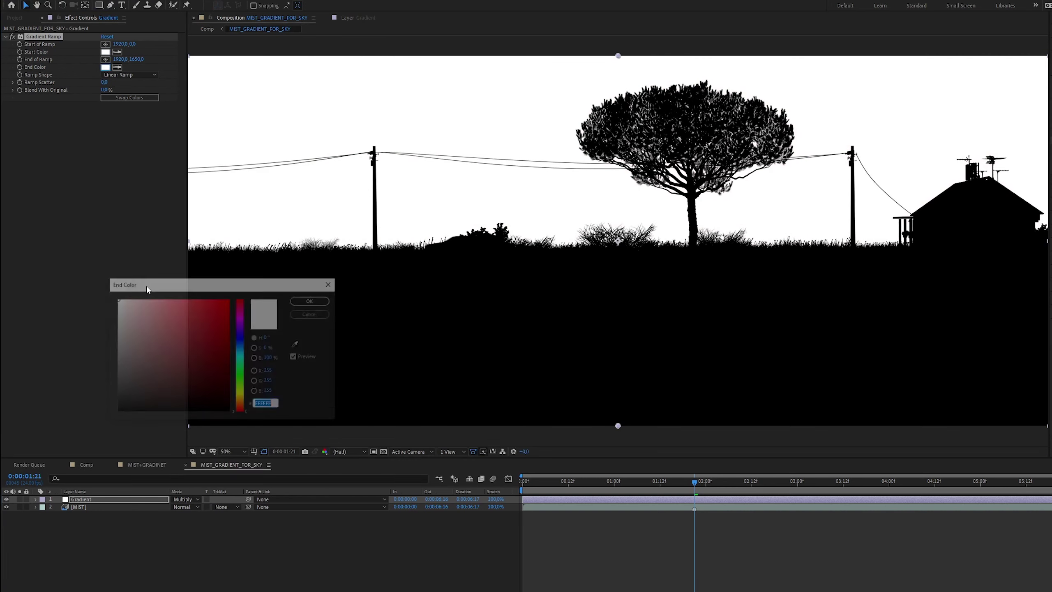
left_click(118, 410)
left_click(310, 302)
left_click_drag(137, 59, 90, 62)
Return to Comp and compare the sky with the dark blue solid hidden and shown
left_click(206, 29)
left_click(6, 500)
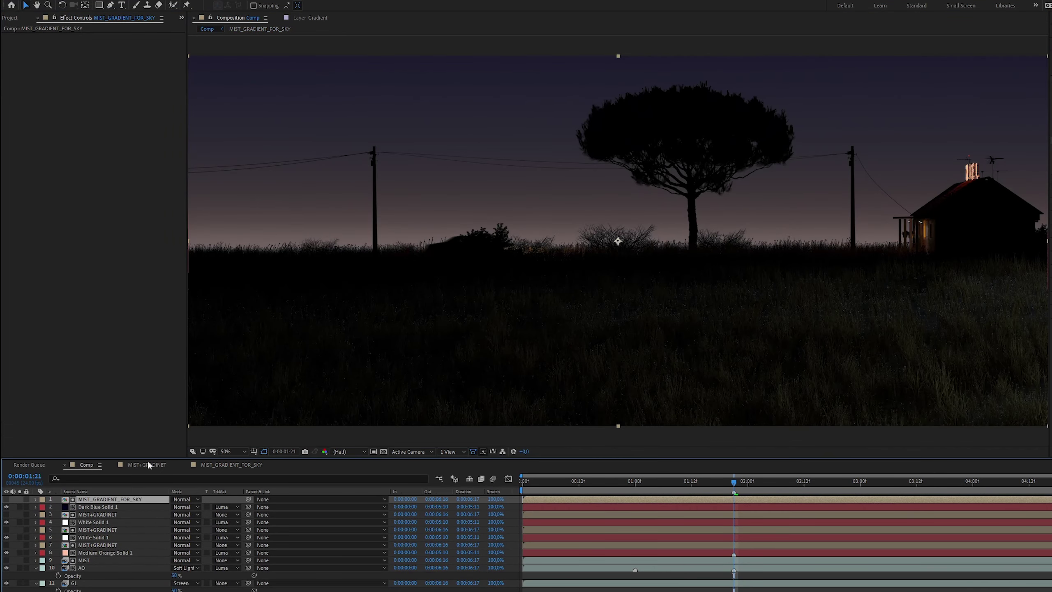
left_click(6, 506)
left_click(6, 507)
left_click(6, 506)
left_click(6, 507)
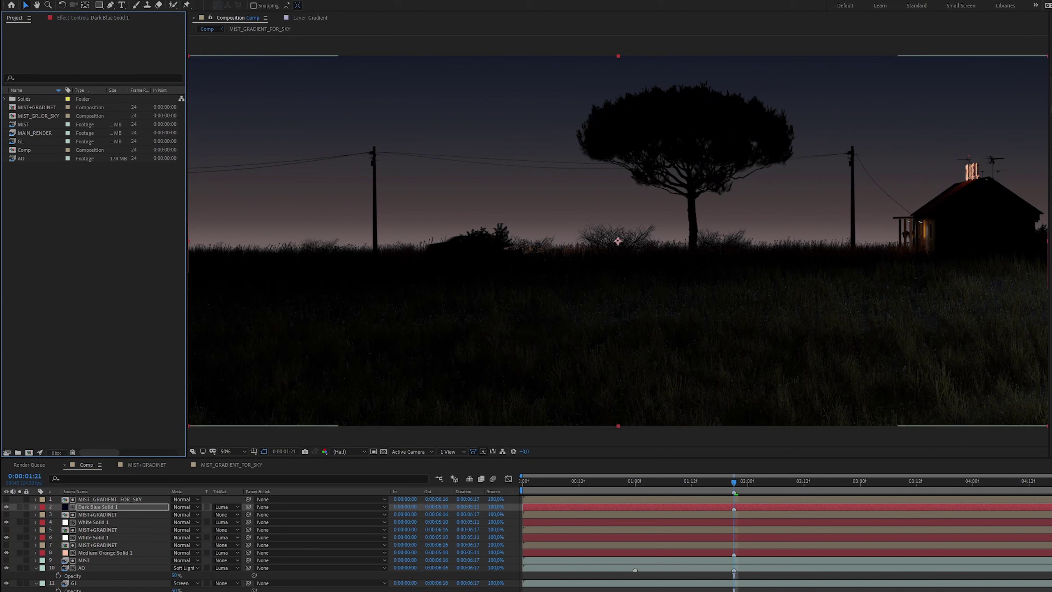
Add the unedited cloudy road photo from the CLOUDS folder above Comp's layers, scaled to 96% and moved down until its sky fills the frame
left_click(233, 591)
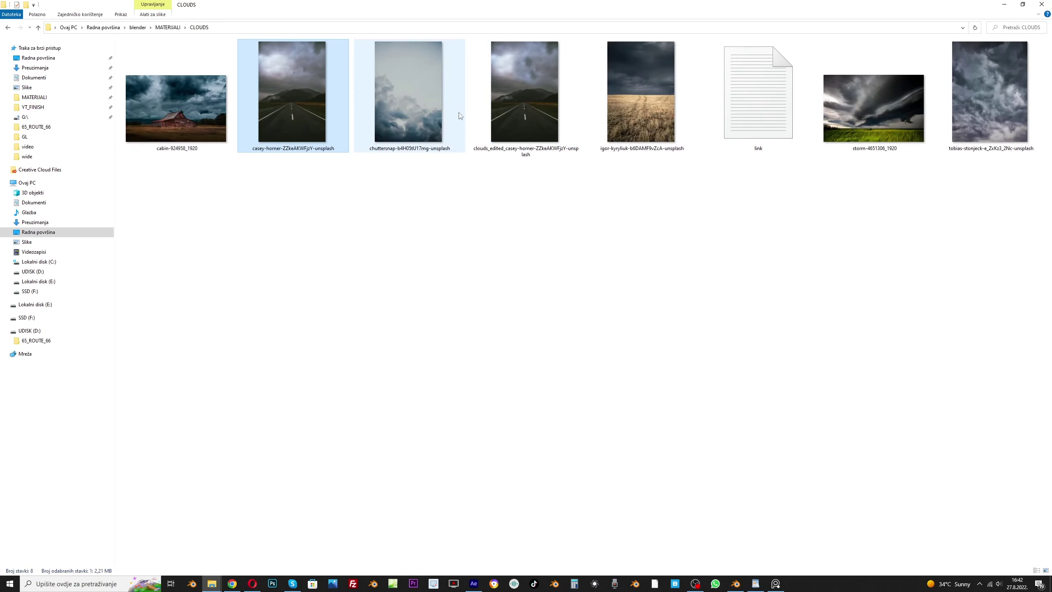
left_click_drag(292, 97, 99, 480)
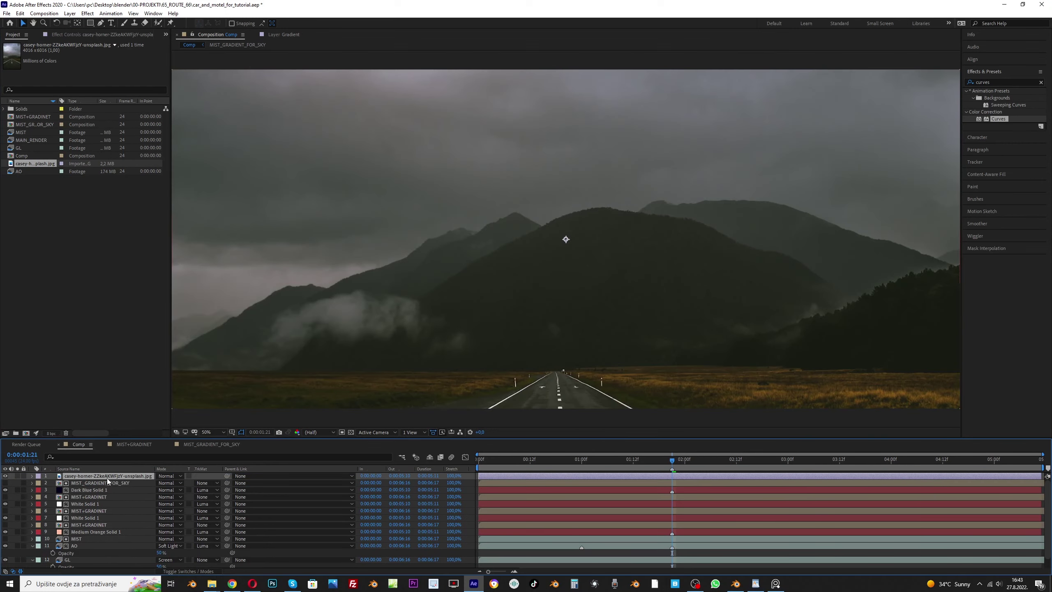
key("s")
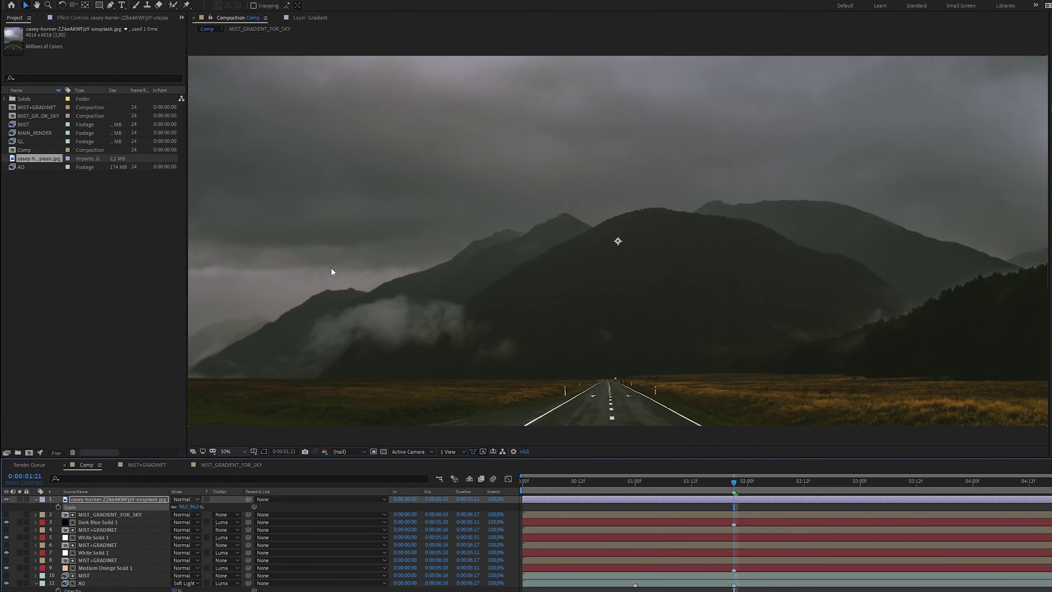
left_click_drag(505, 93, 507, 357)
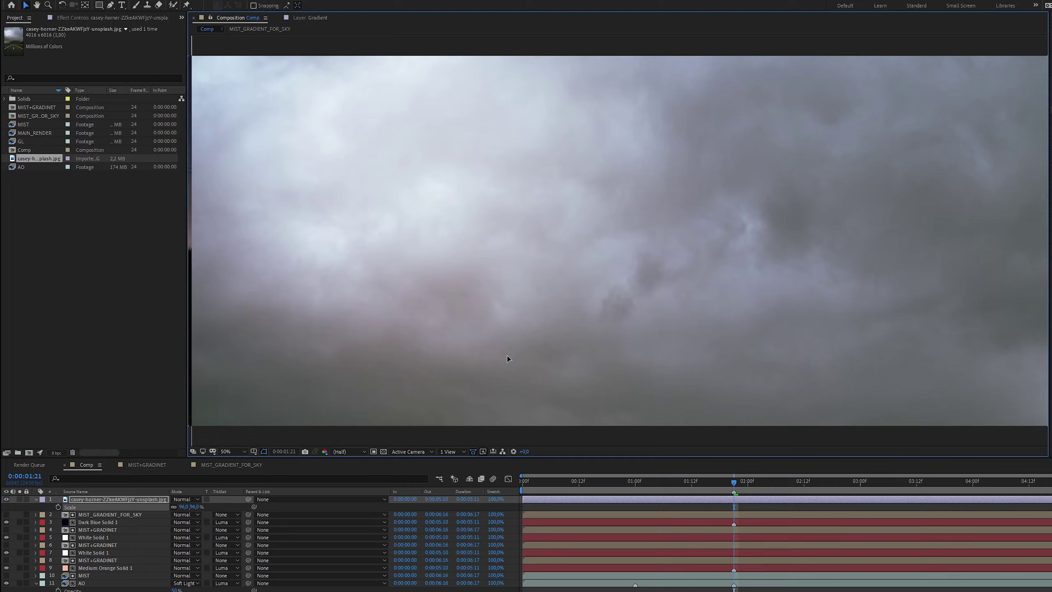
left_click_drag(542, 106, 542, 265)
left_click_drag(541, 120, 539, 150)
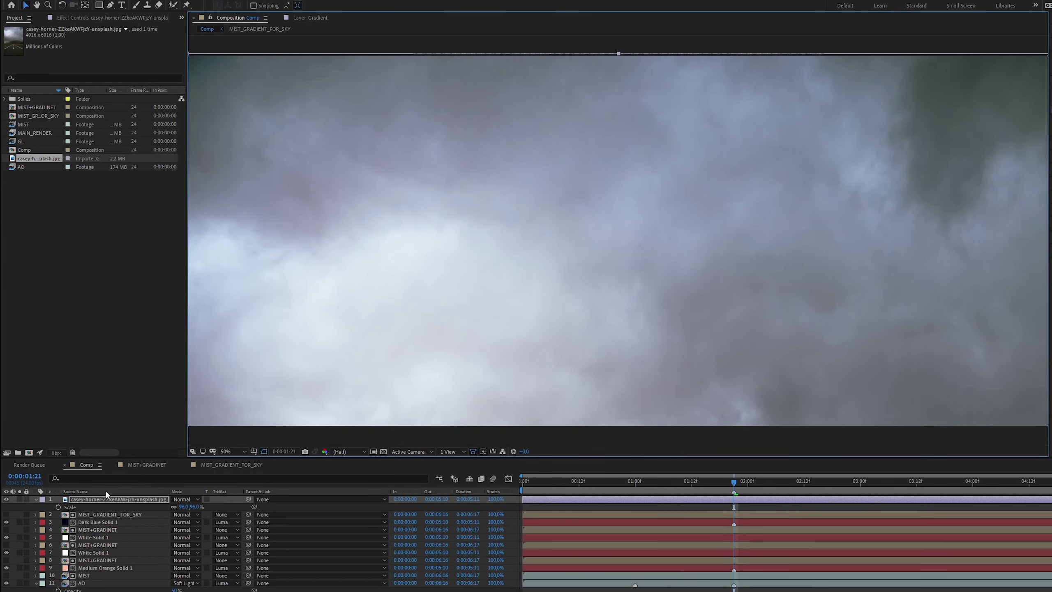
Place the MIST pass above the clouds photo and apply Levels to it with Input Black at 189
left_click_drag(33, 124, 92, 499)
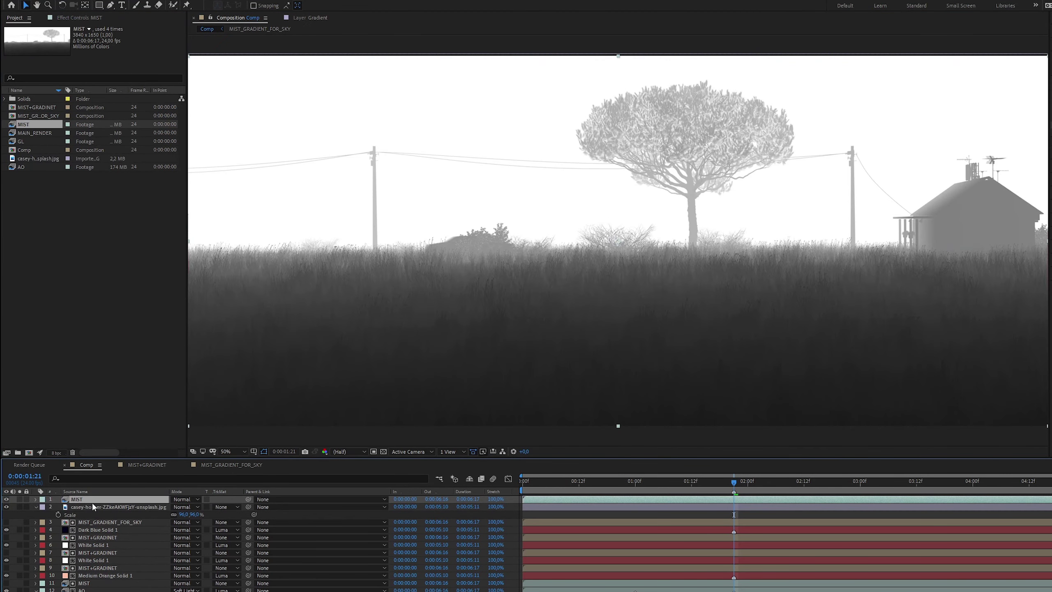
left_click(93, 21)
left_click_drag(1050, 130, 111, 90)
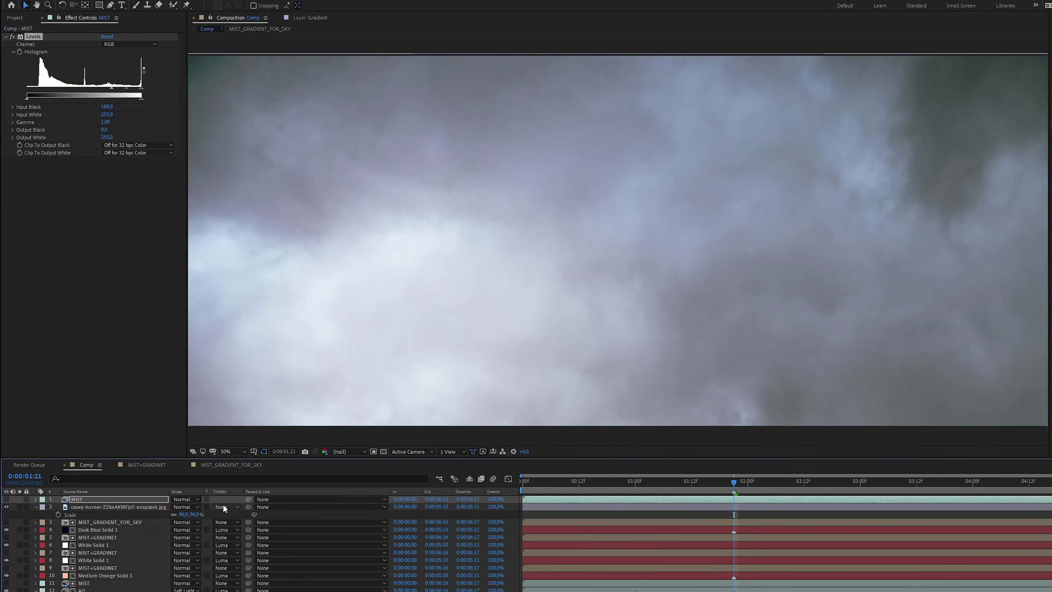
Set the clouds photo's track matte to Luma Matte from MIST, and compare the clouds hidden and shown
left_click(226, 507)
left_click(250, 549)
left_click(6, 506)
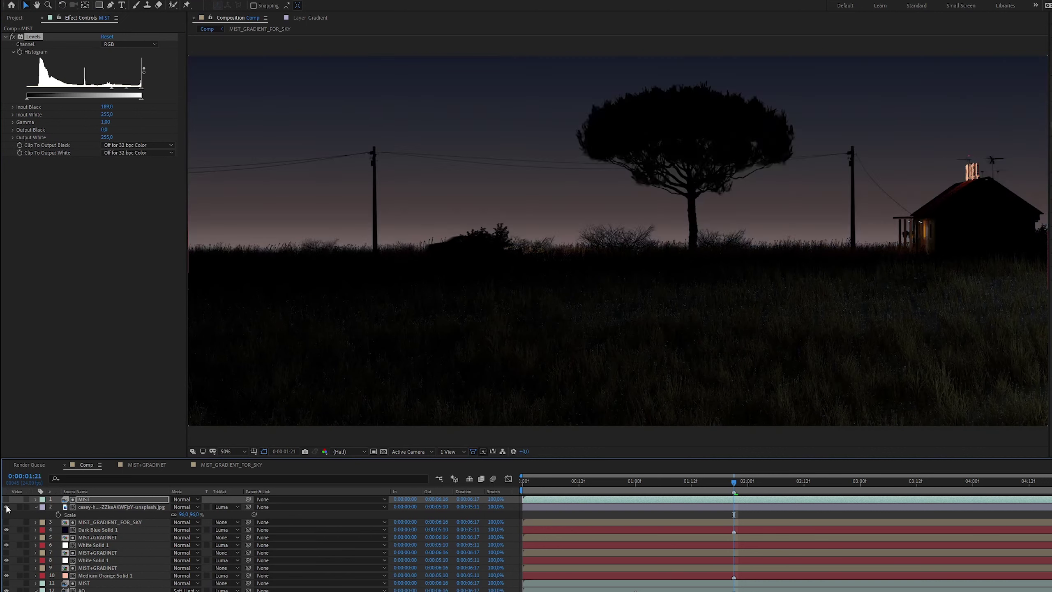
left_click(6, 507)
left_click(7, 507)
left_click(7, 506)
left_click(6, 506)
left_click(6, 506)
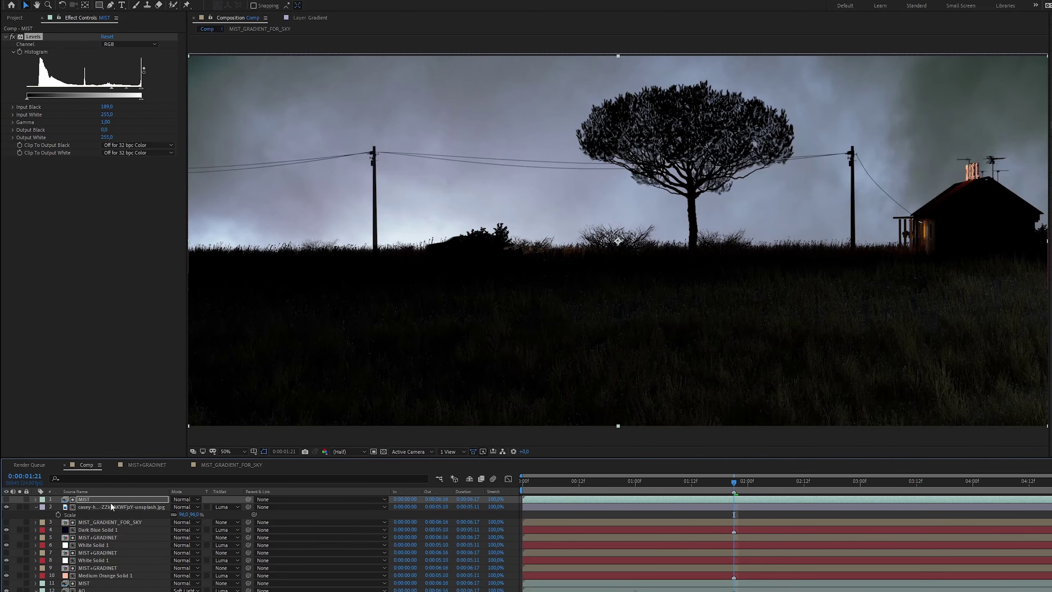
Set the clouds photo's blending mode to Soft Light and compare the sky with the photo hidden and shown
left_click(185, 507)
left_click(201, 297)
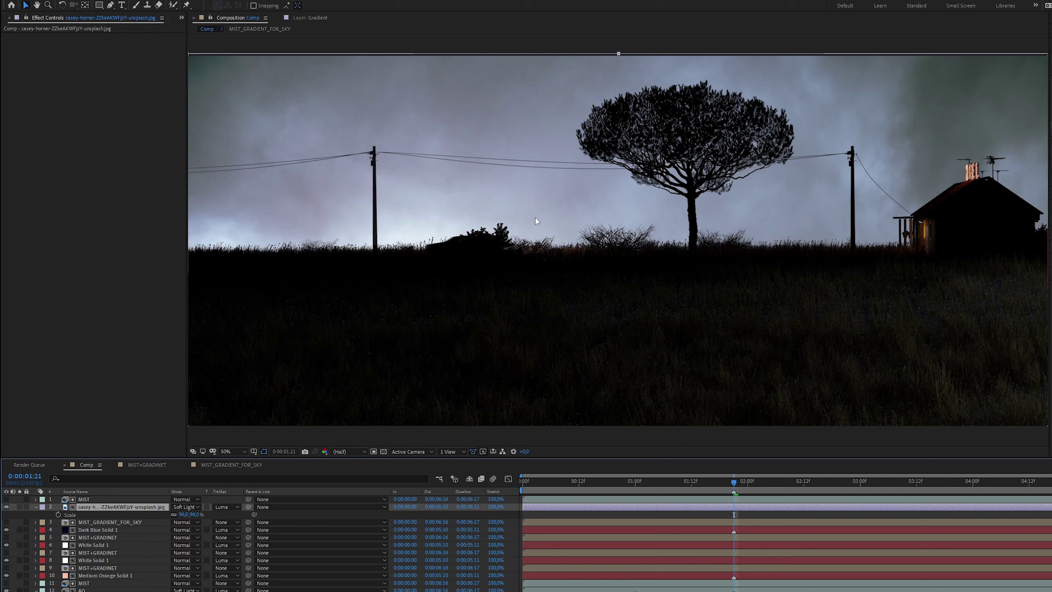
left_click(7, 507)
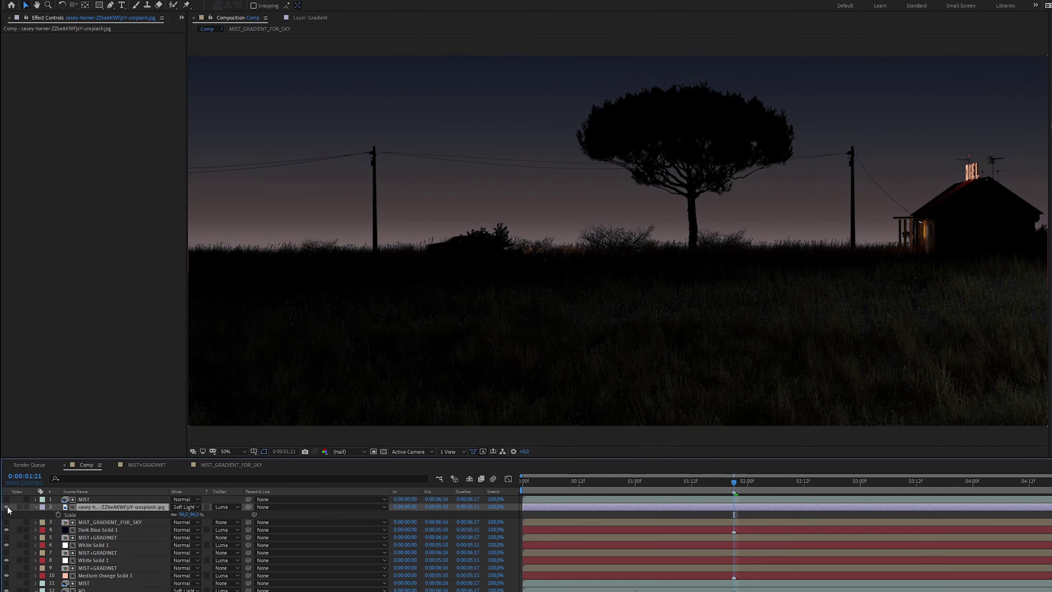
left_click(6, 507)
left_click(6, 507)
left_click(7, 507)
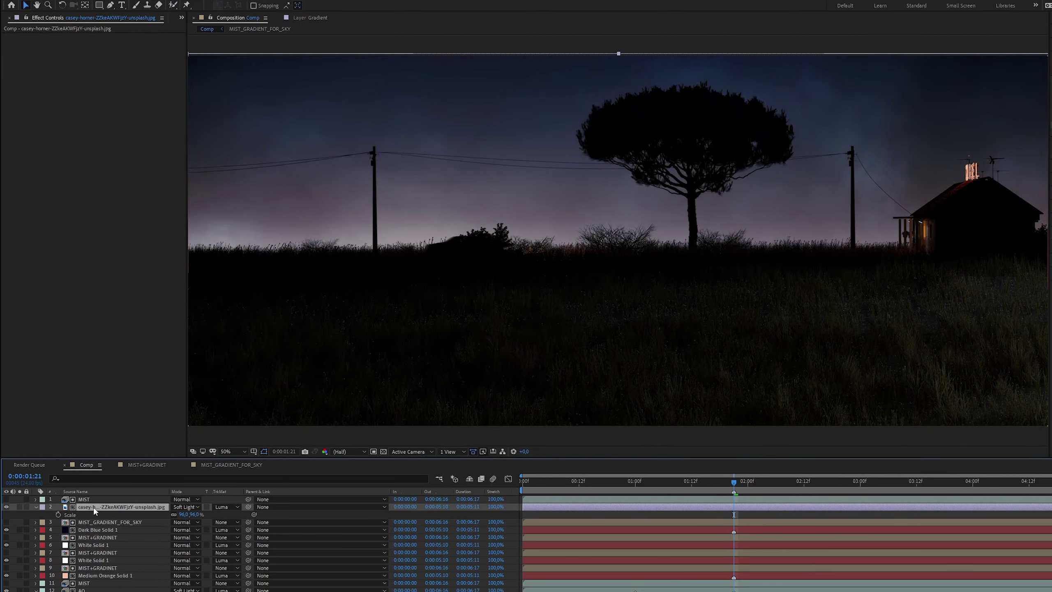
Set the clouds photo's opacity to 50% and compare the sky with the photo hidden and shown
key("t")
left_click(177, 514)
type("50")
key("Return")
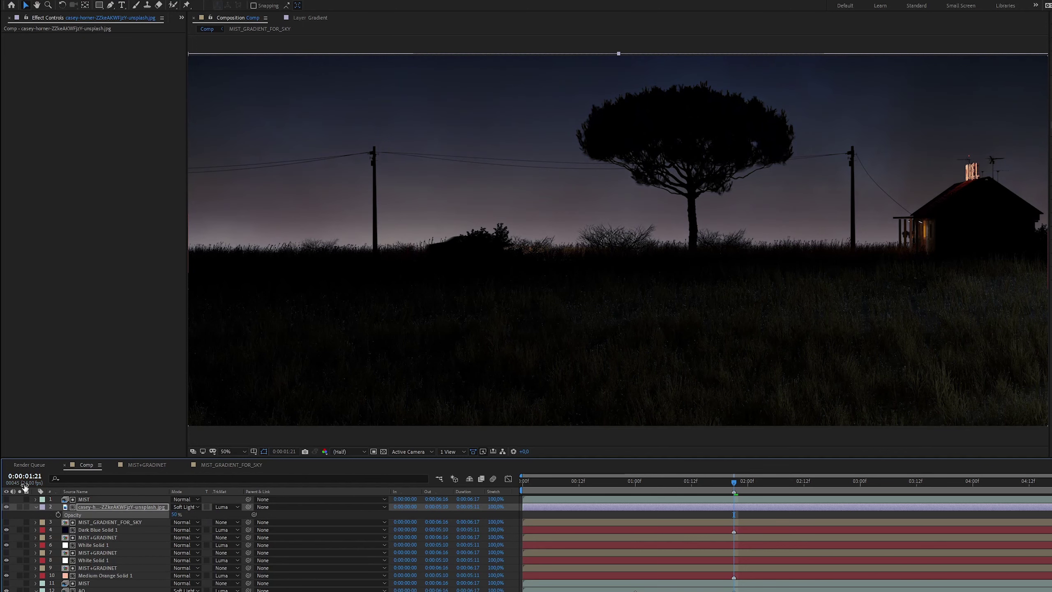
left_click(6, 508)
left_click(6, 508)
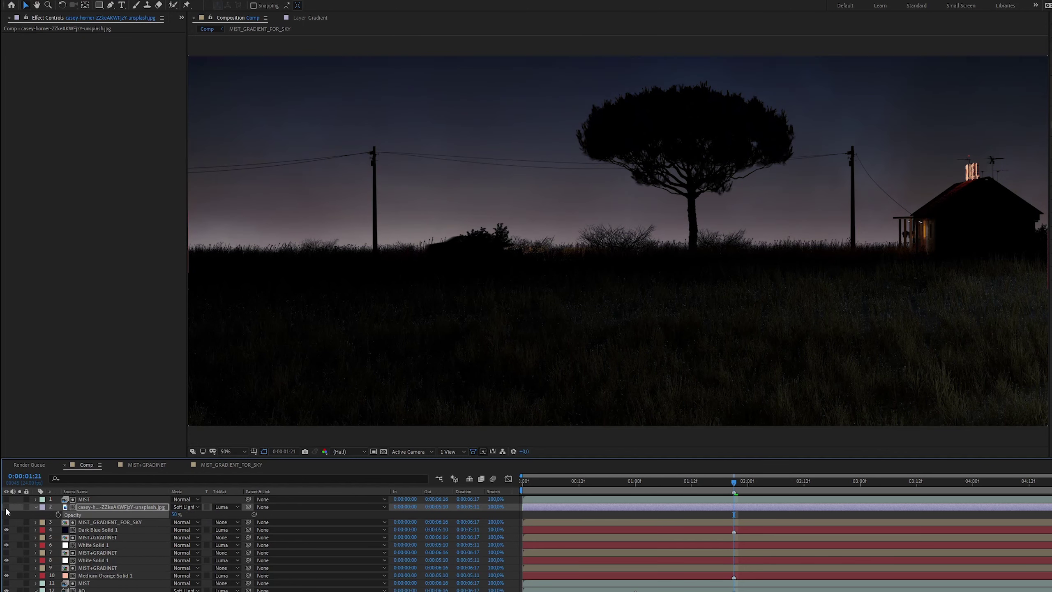
left_click(6, 508)
left_click(7, 508)
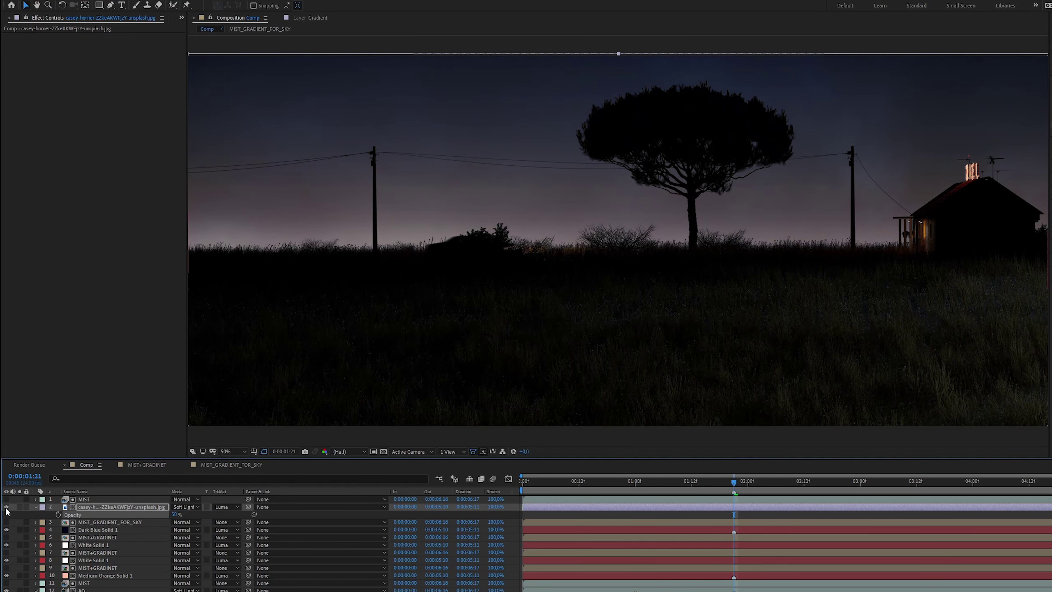
Add an adjustment layer above all of Comp's layers and rename it HALATION
left_click(181, 17)
left_click(207, 29)
left_click(3, 515)
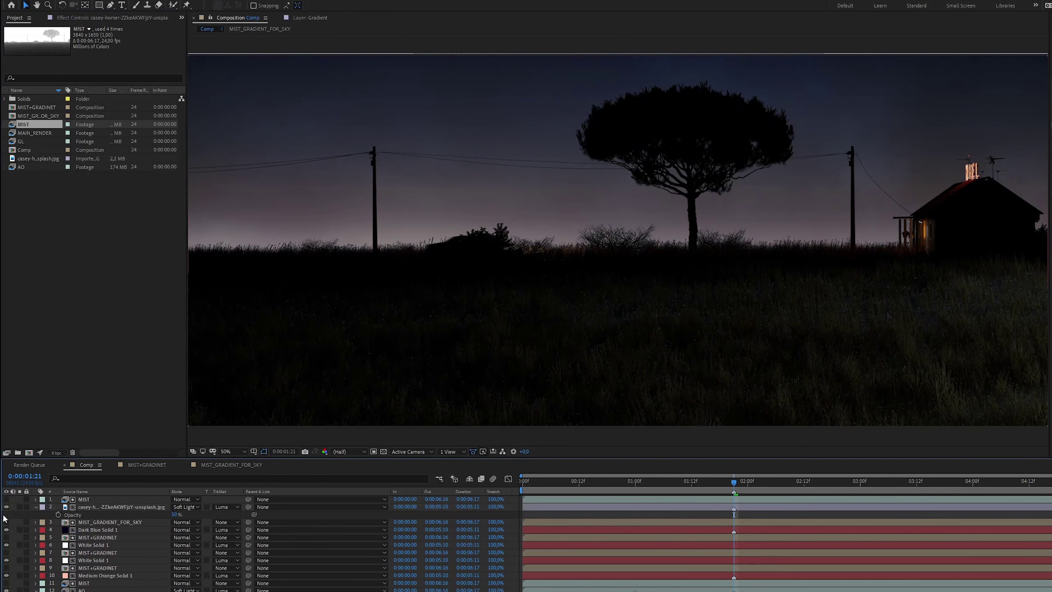
right_click(5, 519)
mouse_move(12, 414)
left_click(133, 484)
right_click(84, 497)
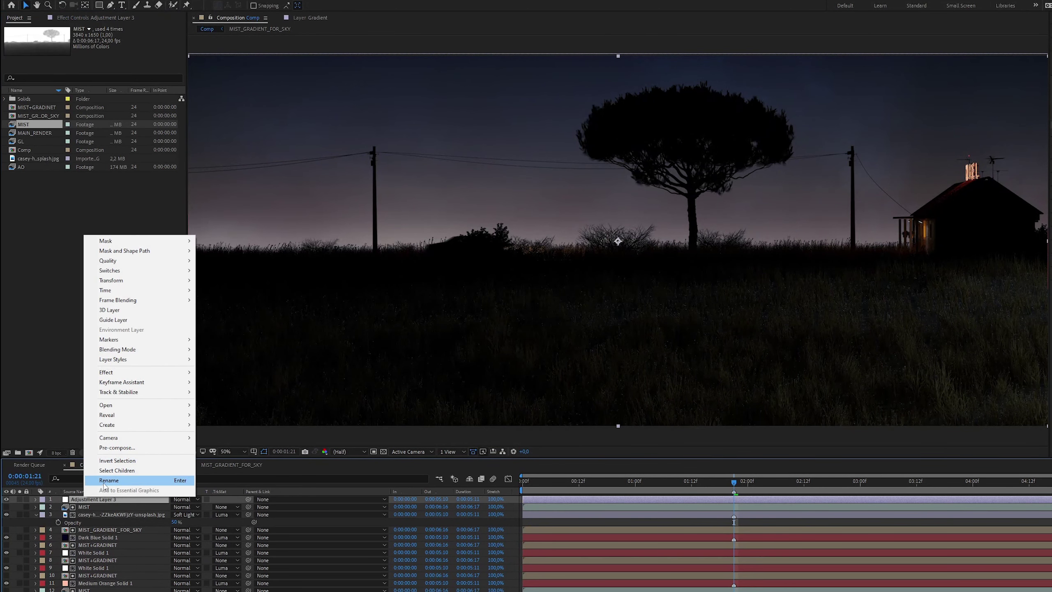
left_click(108, 480)
type("HALATION")
key("Return")
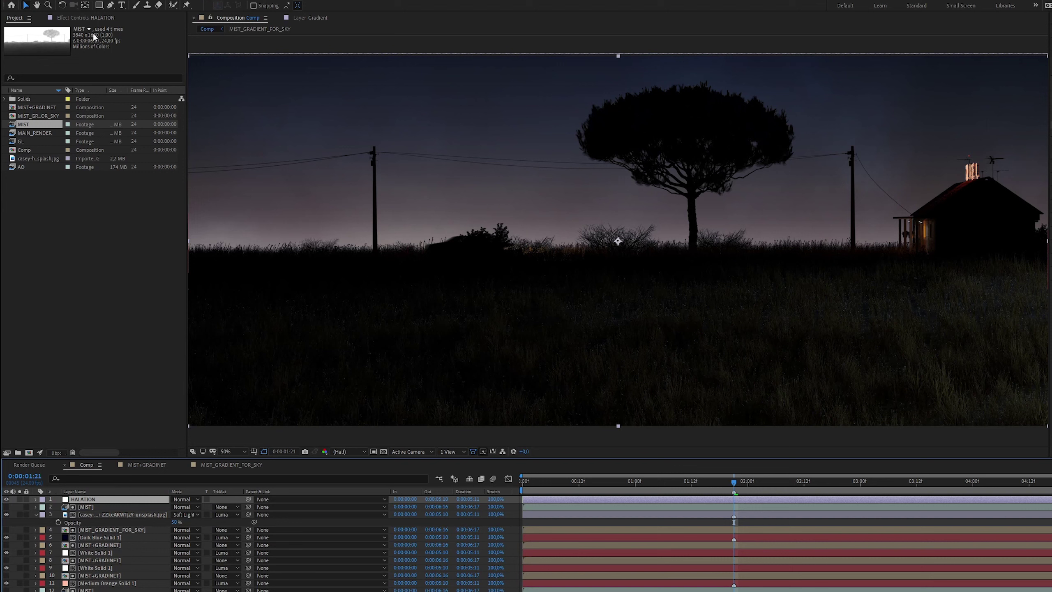
Apply Find Edges and Tint to HALATION, with white mapped to red FF2A00 and the edge result inverted
left_click(93, 18)
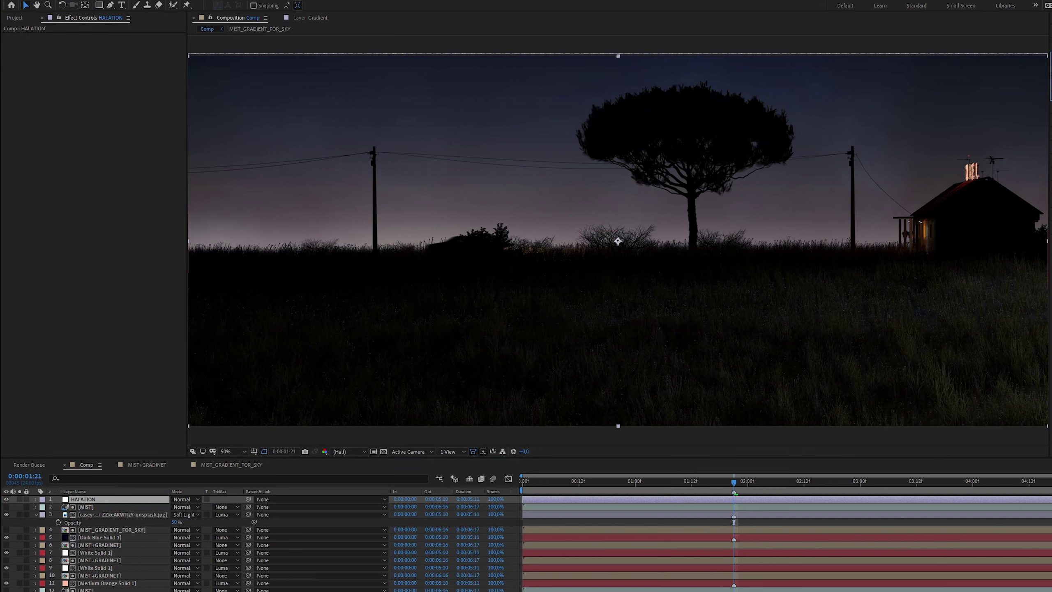
left_click_drag(1050, 145, 97, 144)
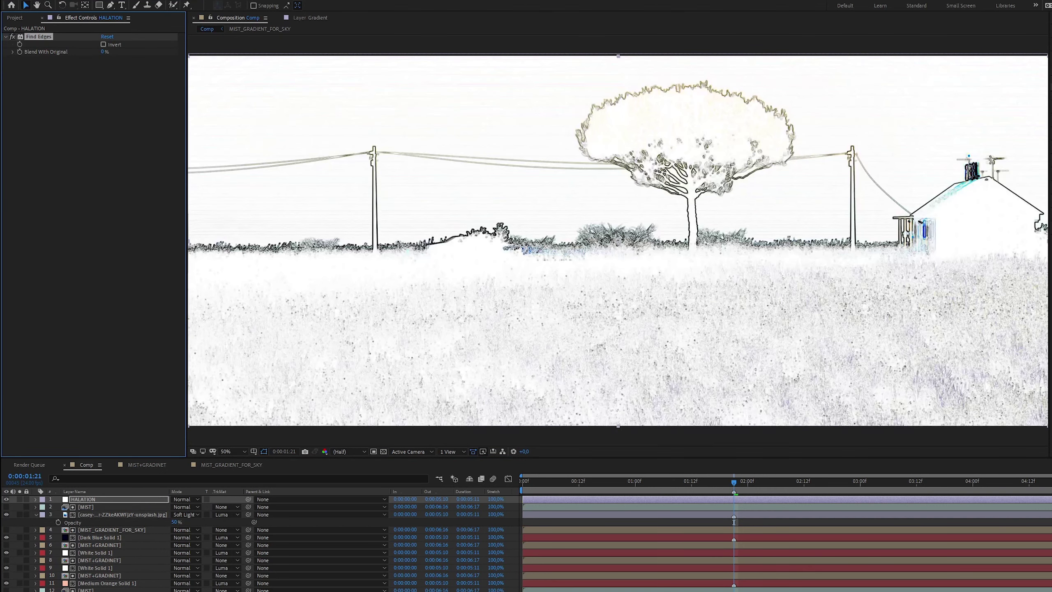
left_click(1051, 76)
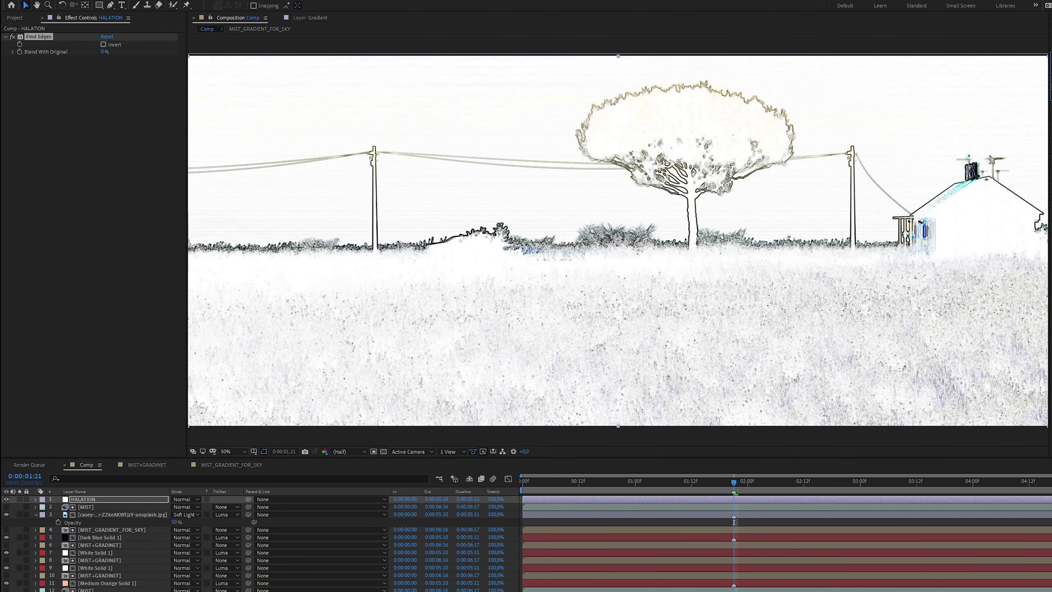
left_click_drag(1050, 95, 86, 108)
left_click(107, 76)
left_click_drag(229, 301, 233, 286)
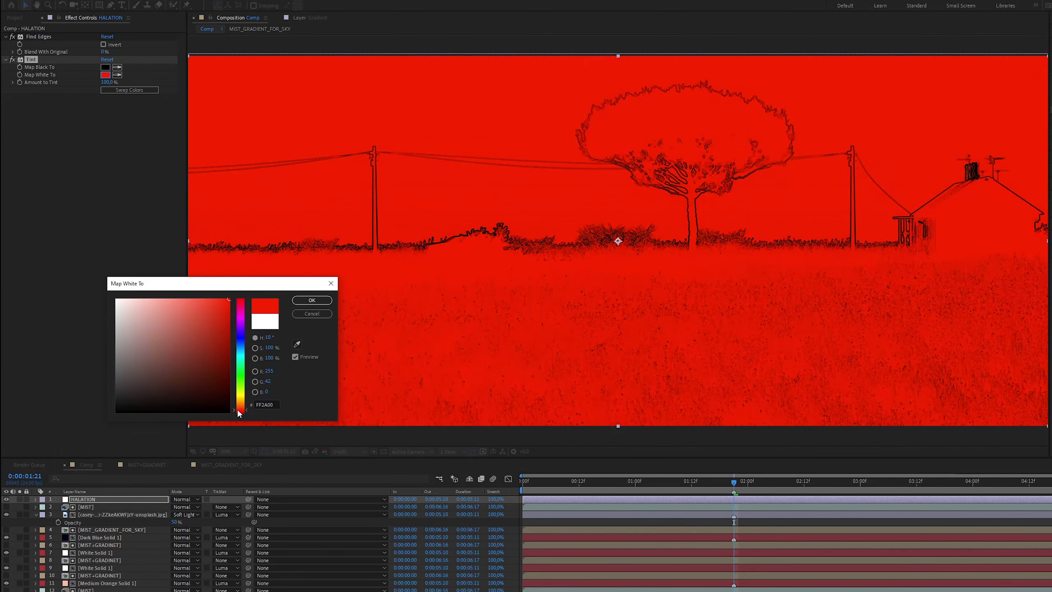
key("Return")
left_click(103, 44)
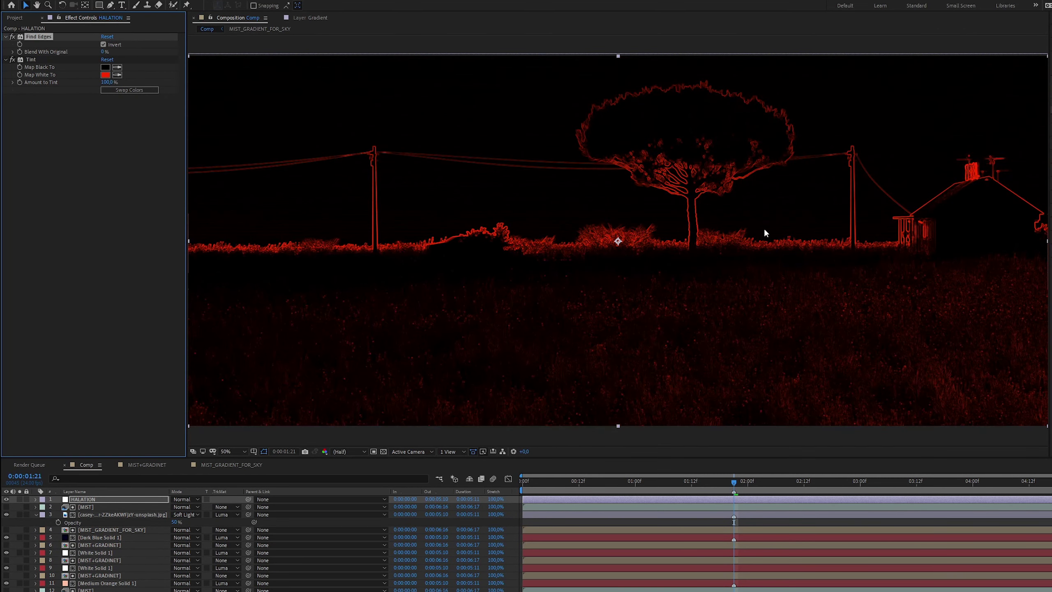
Apply Levels to HALATION with Input Black 163 and Gamma 0.67, followed by Fast Box Blur with a Blur Radius of 7
left_click_drag(1050, 96, 126, 159)
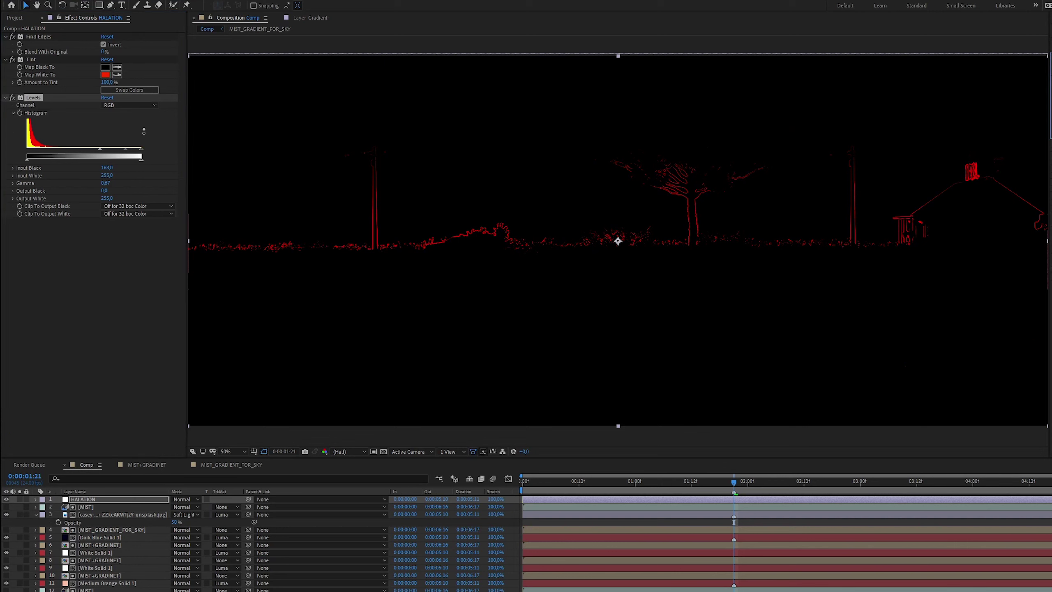
left_click_drag(1050, 95, 36, 191)
left_click(104, 230)
type("7")
key("Return")
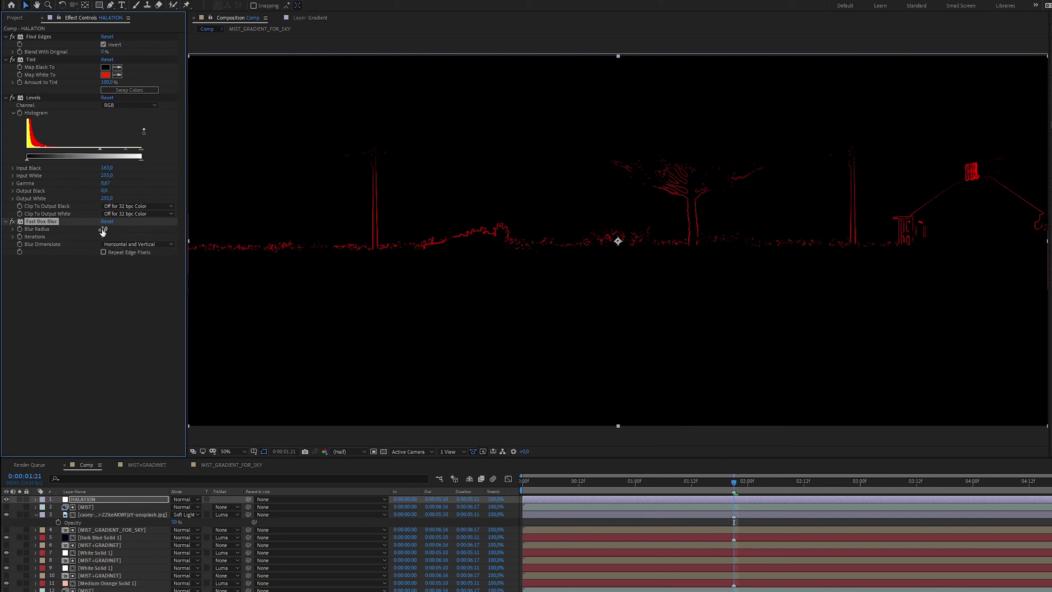
left_click_drag(102, 231, 109, 231)
Set HALATION's blending mode to Screen and its opacity to 30%
left_click(185, 499)
left_click(191, 228)
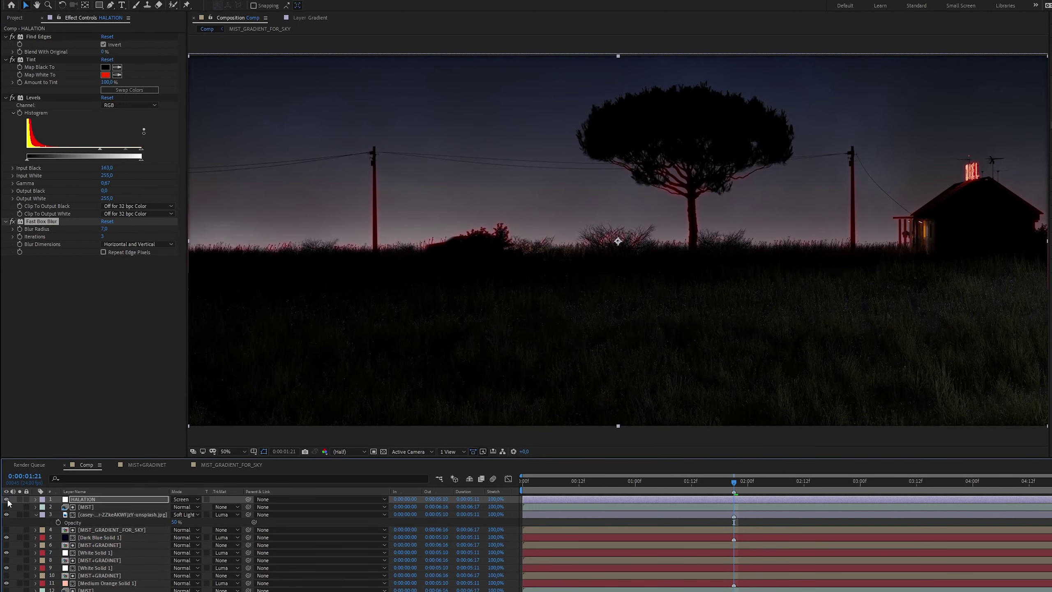
left_click(82, 500)
type("t")
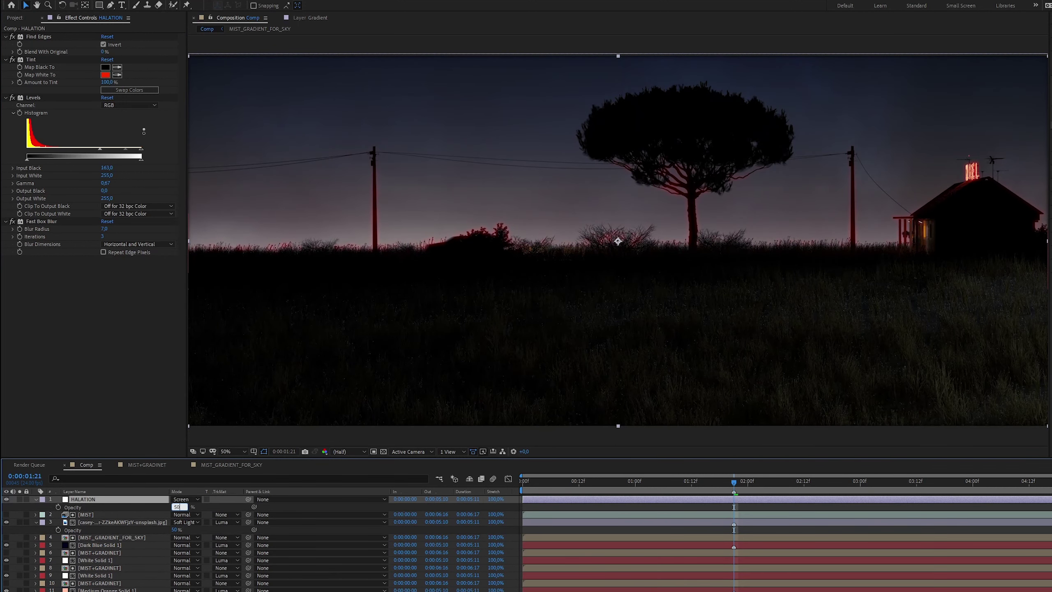
type("30")
key("Return")
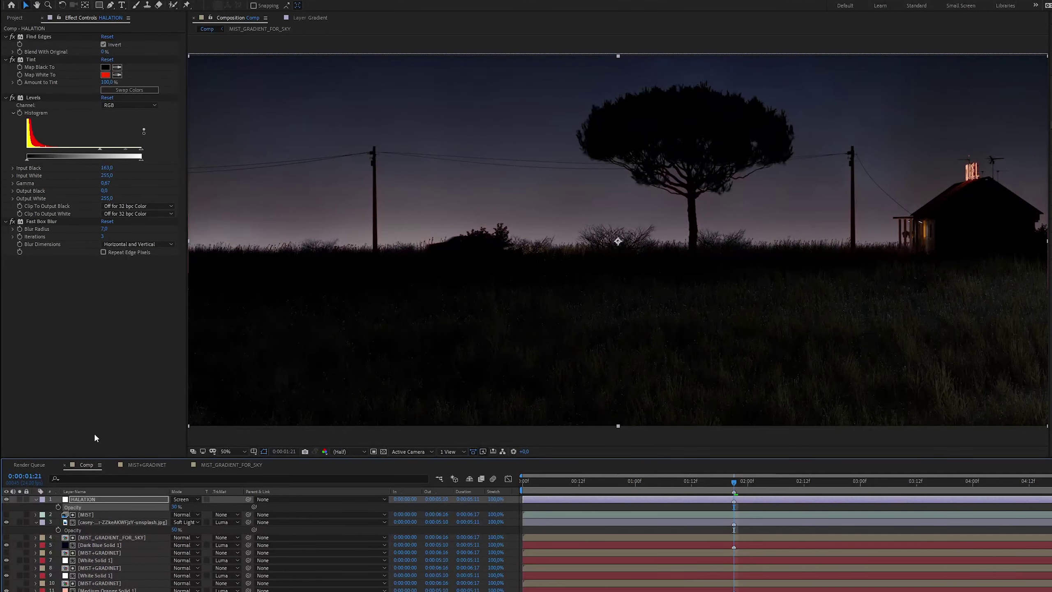
Add another adjustment layer above HALATION and rename it CHROMATIC
right_click(5, 506)
mouse_move(41, 407)
left_click(145, 477)
right_click(83, 500)
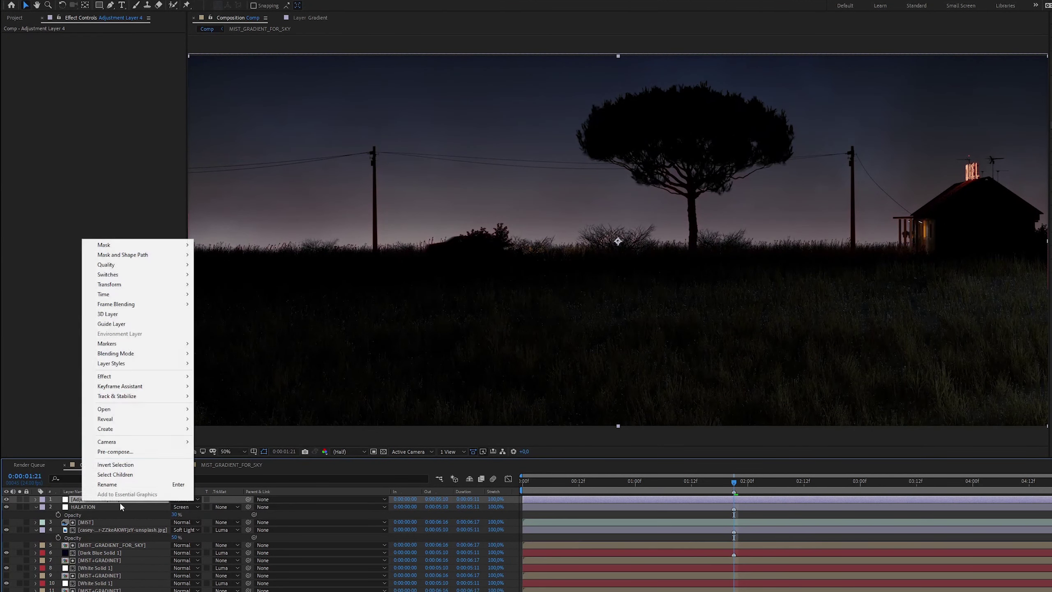
left_click(122, 484)
type("CHROMATIC")
key("Return")
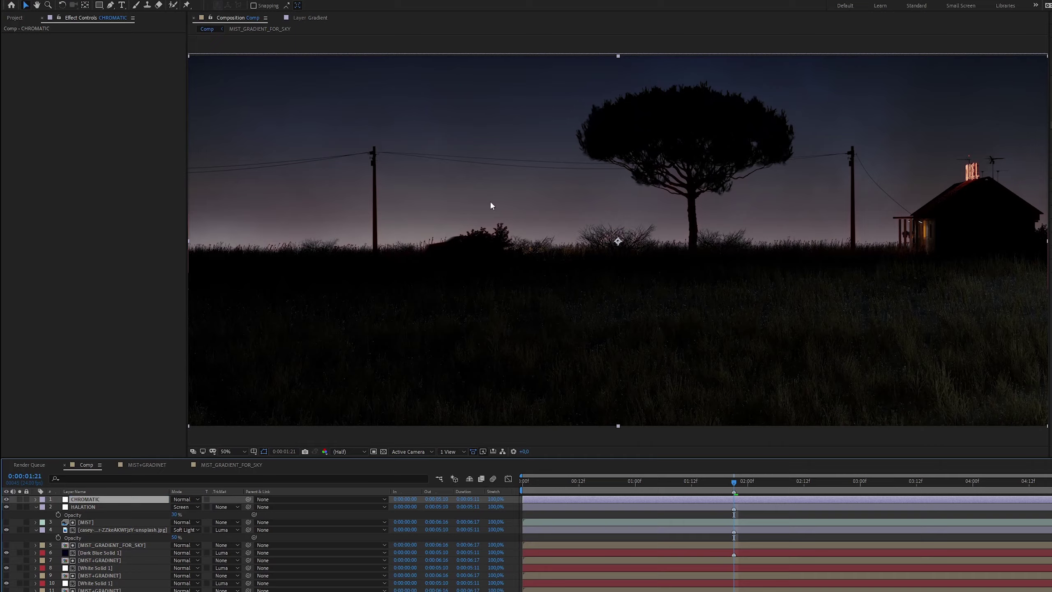
Apply VR Chromatic Aberrations to CHROMATIC with red aberration -5, blue aberration 5 and Falloff Distance 20
left_click(979, 109)
type("CHROM")
left_click(965, 158)
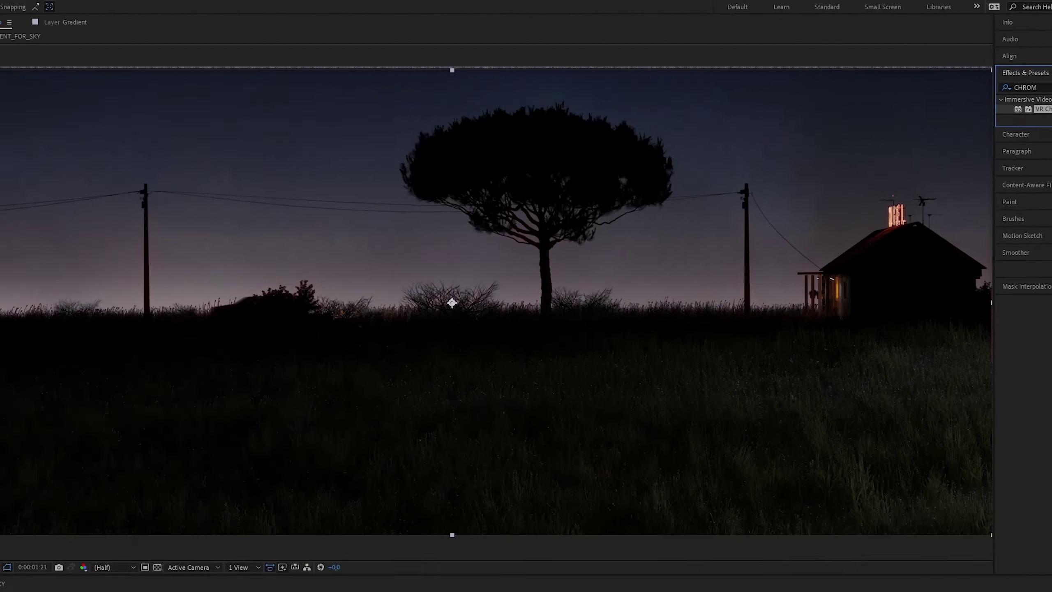
double_click(1042, 109)
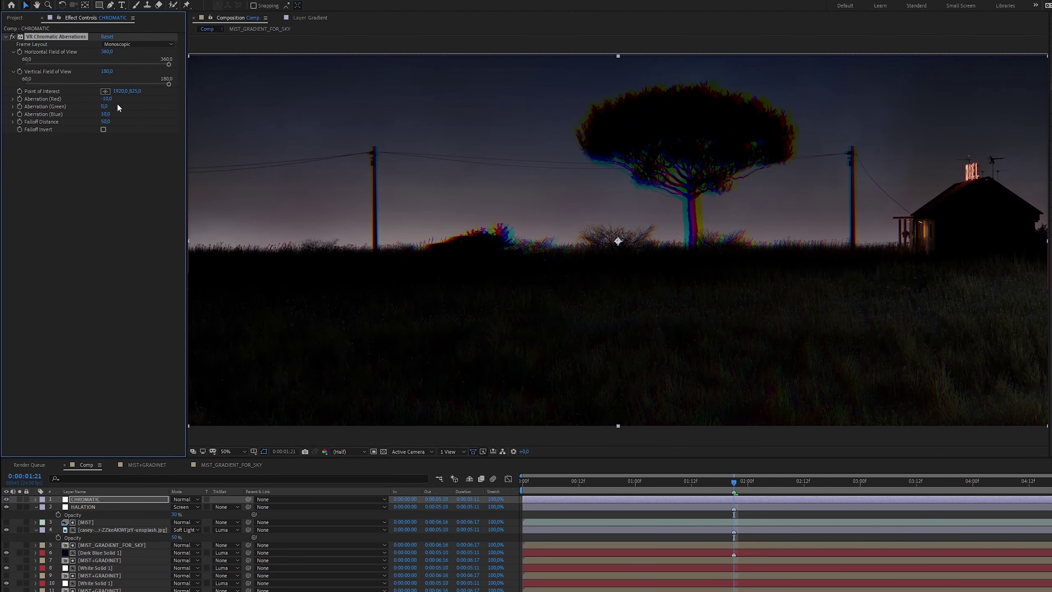
left_click(106, 99)
type("-5")
key("Return")
left_click(103, 121)
type("20")
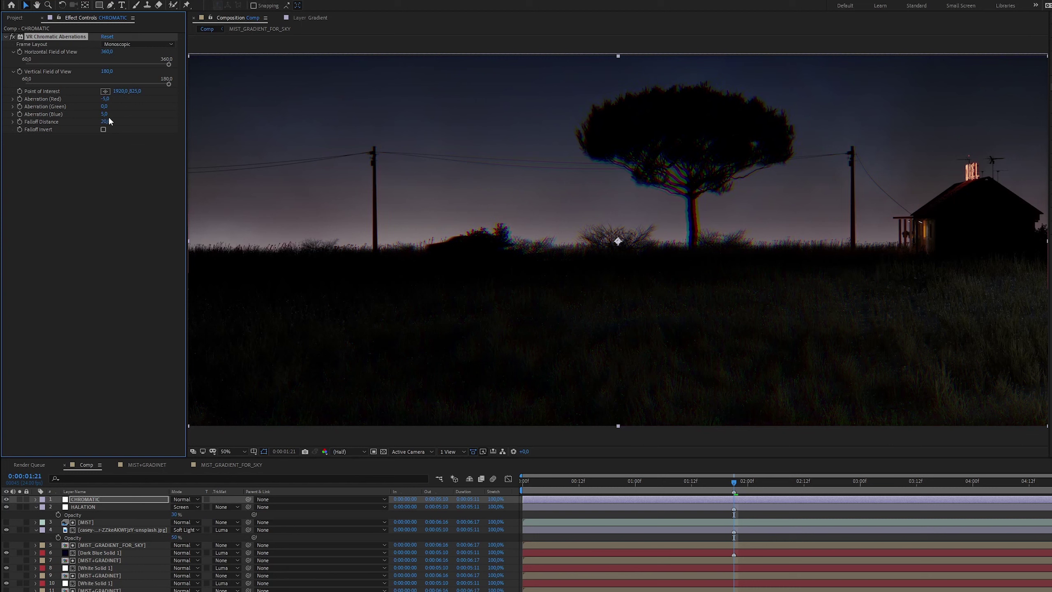
Set the CHROMATIC layer's opacity to 20%
left_click(103, 501)
key("t")
left_click(176, 507)
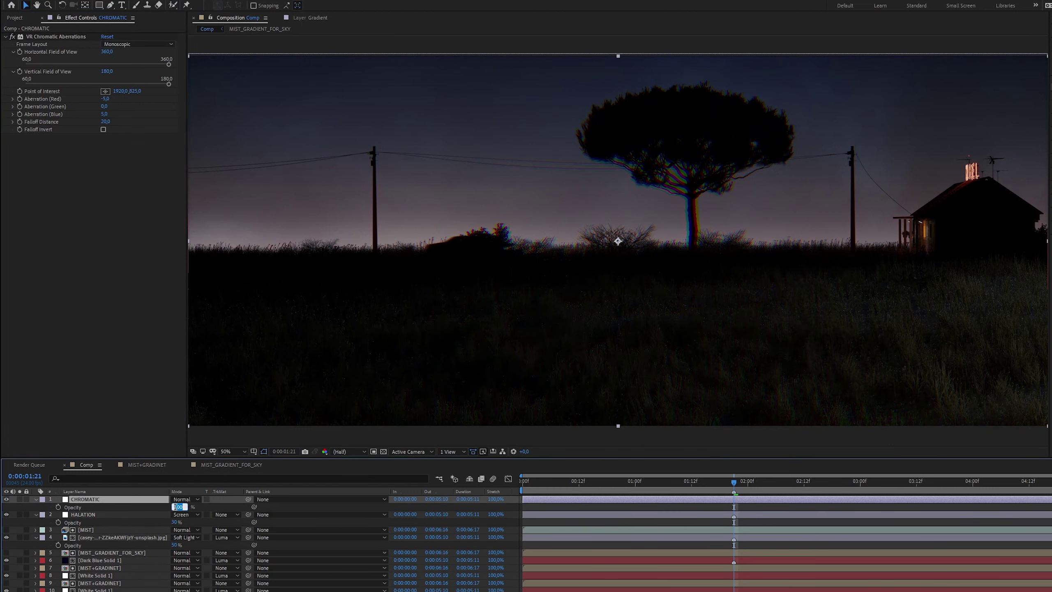
type("20")
key("Return")
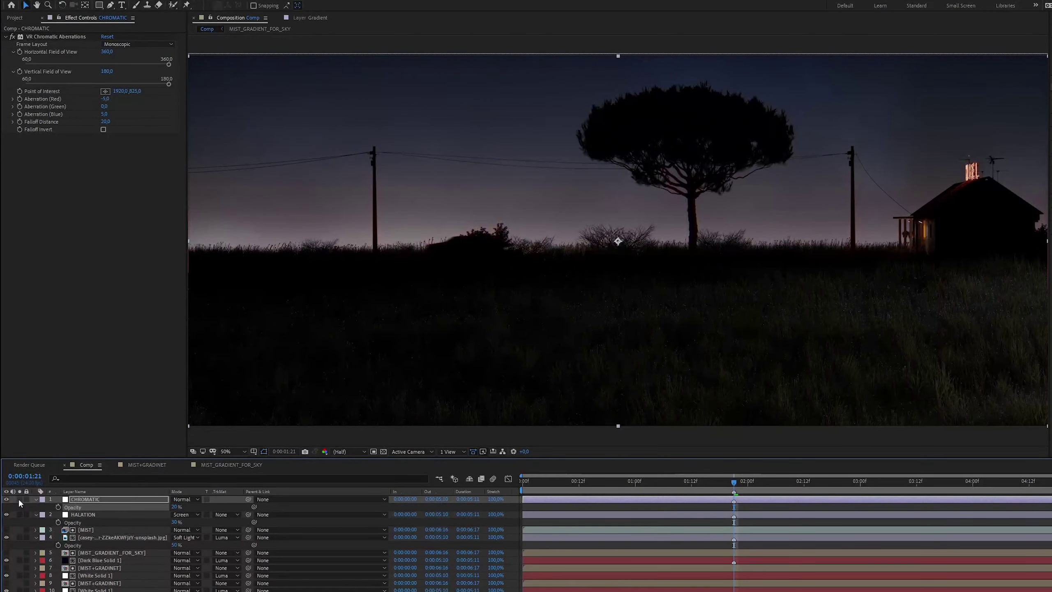
Add an adjustment layer named GLOW above CHROMATIC and apply Glow with a 60% threshold and radius 78
right_click(7, 511)
mouse_move(75, 410)
left_click(152, 480)
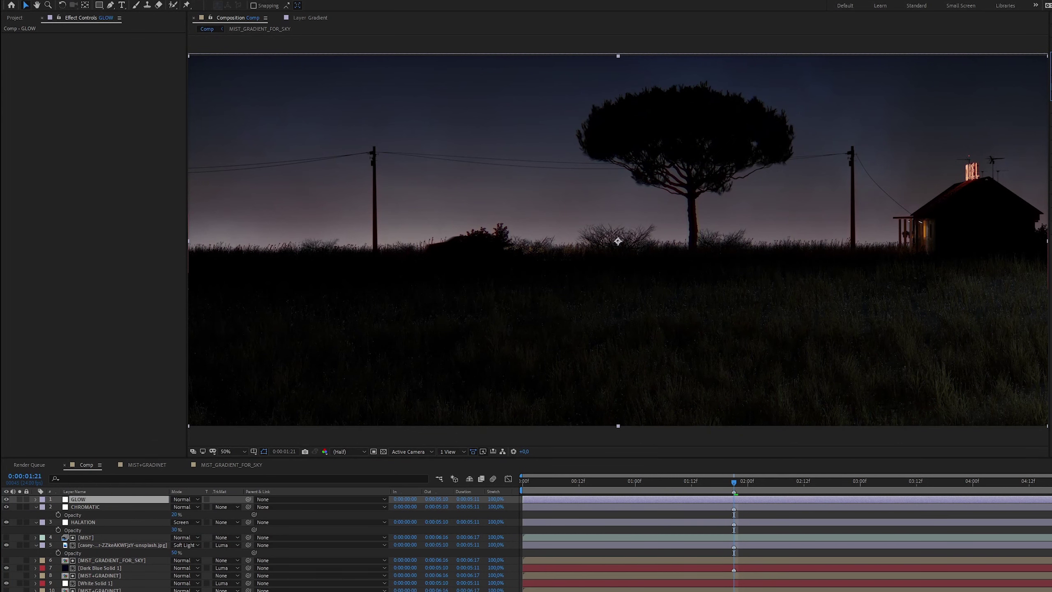
left_click_drag(1051, 96, 107, 150)
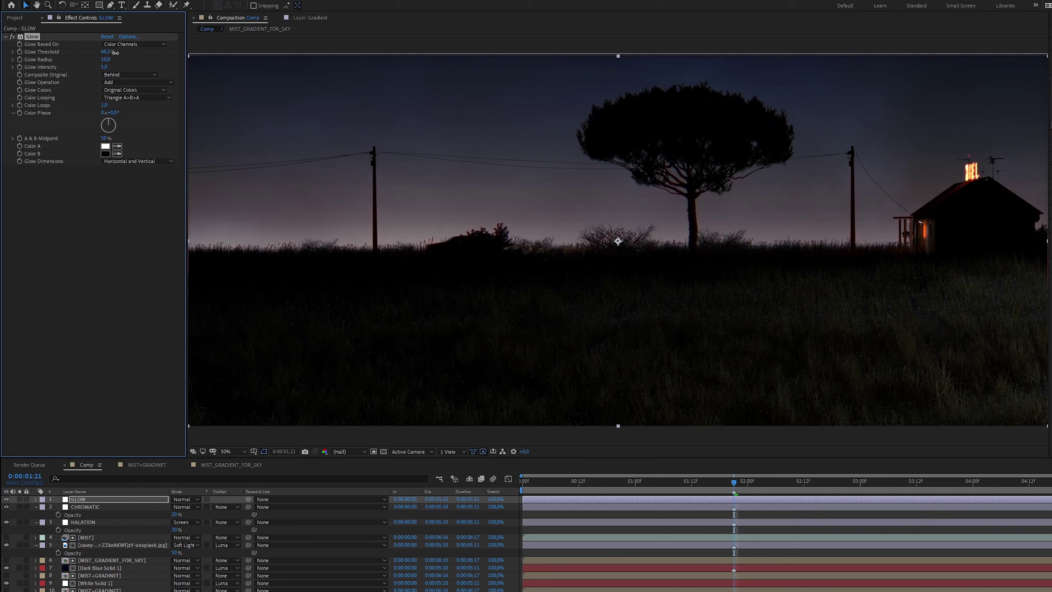
mouse_move(115, 53)
left_mouse_down()
mouse_move(97, 54)
mouse_move(134, 61)
left_mouse_up()
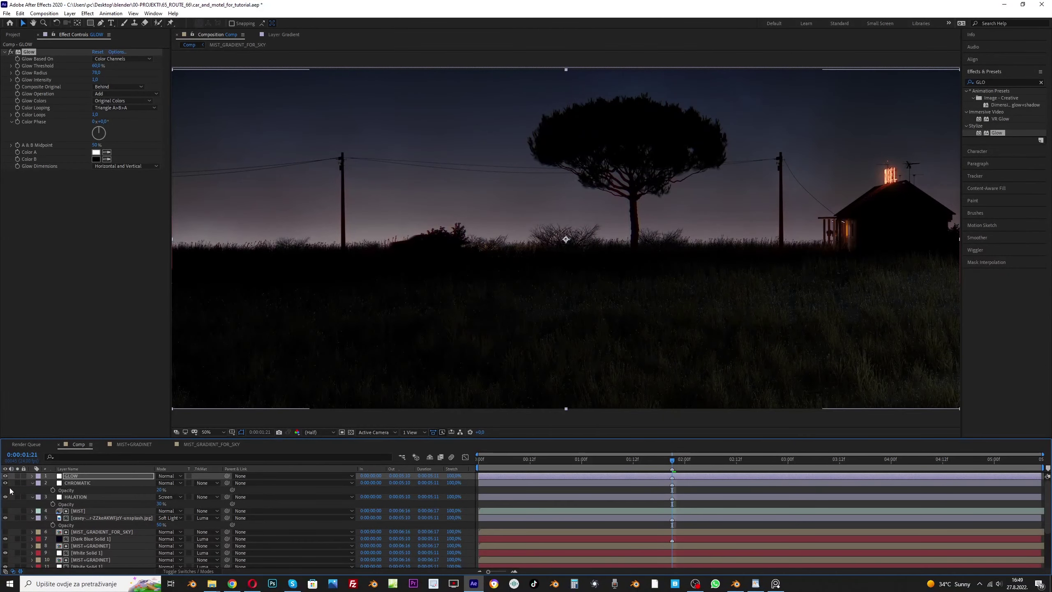
Add an adjustment layer named Grain above GLOW and apply Add Grain with Final Output viewing and the Kodak Vision 800T (5289) preset
right_click(10, 491)
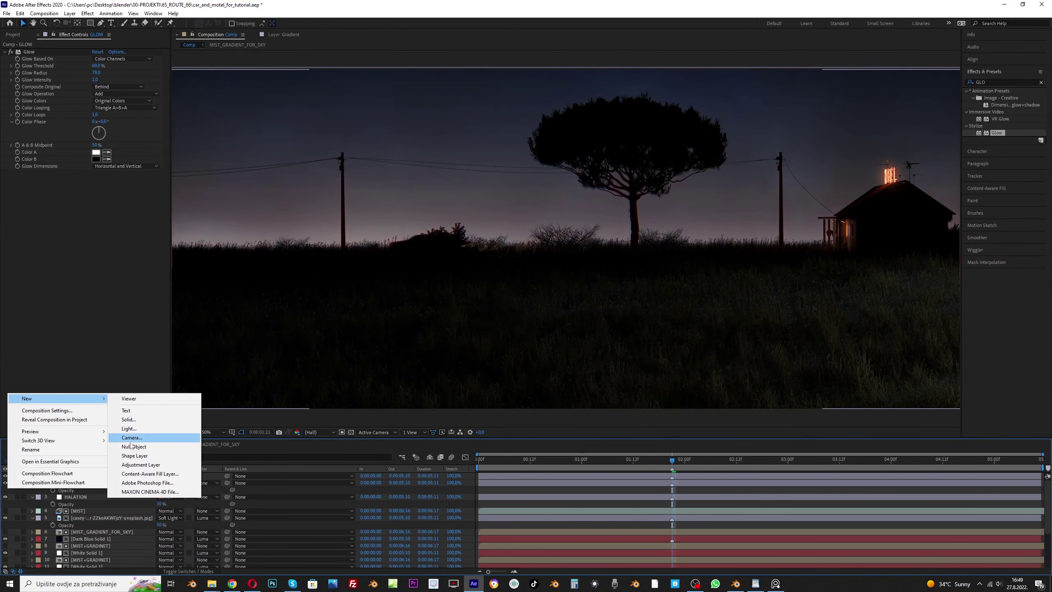
left_click(137, 463)
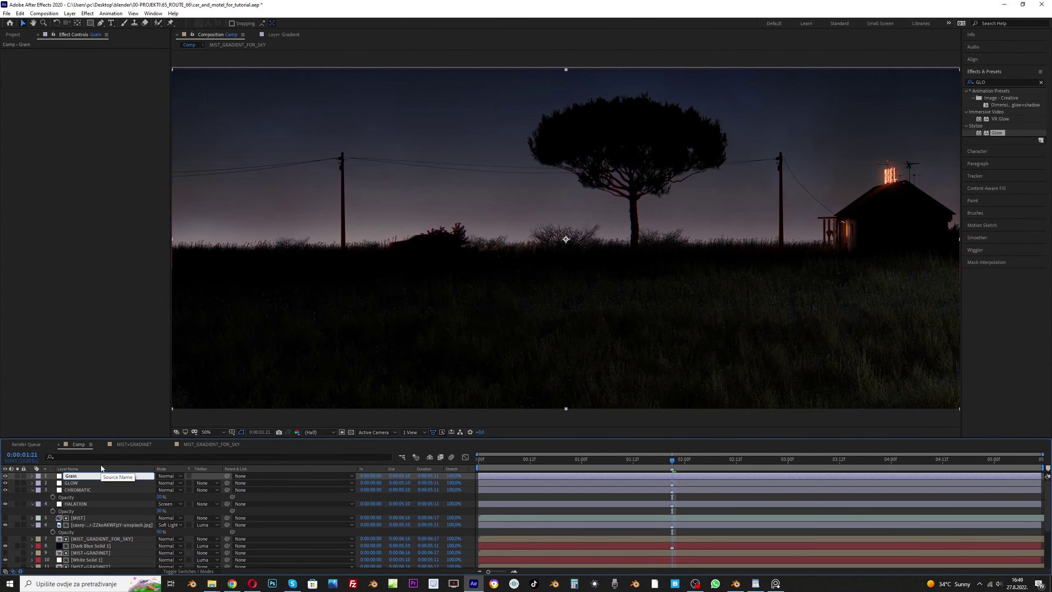
left_click(1002, 82)
type("grain")
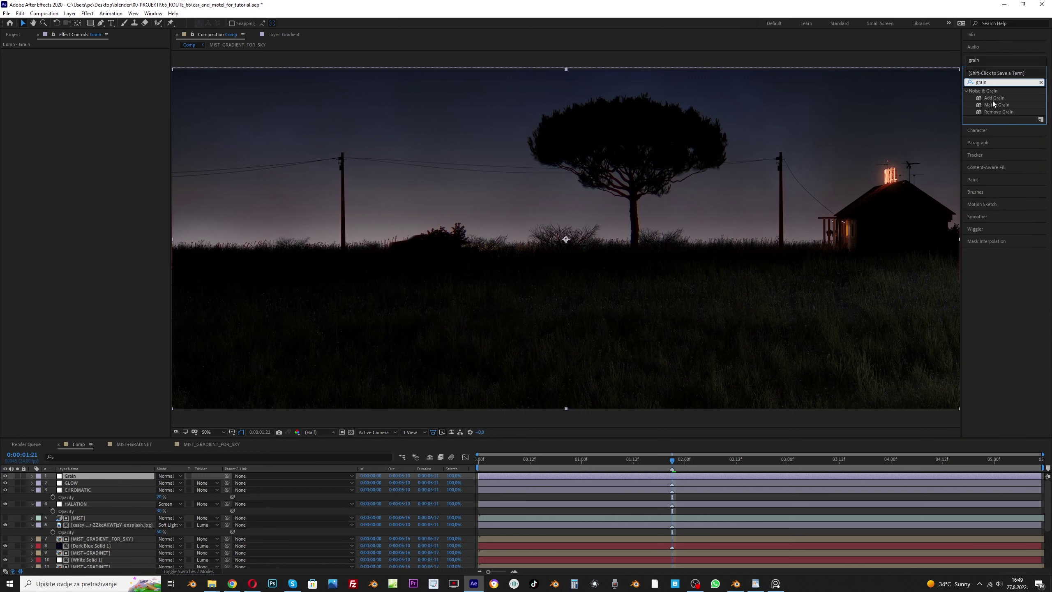
left_click_drag(994, 97, 68, 100)
left_click(117, 60)
left_click(115, 93)
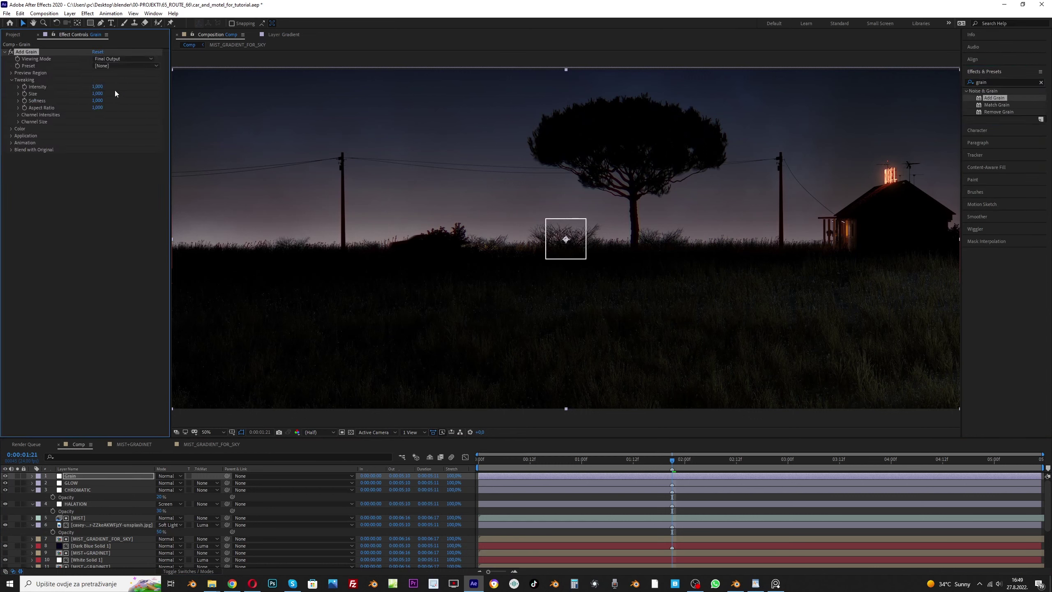
left_click(133, 65)
left_click(139, 186)
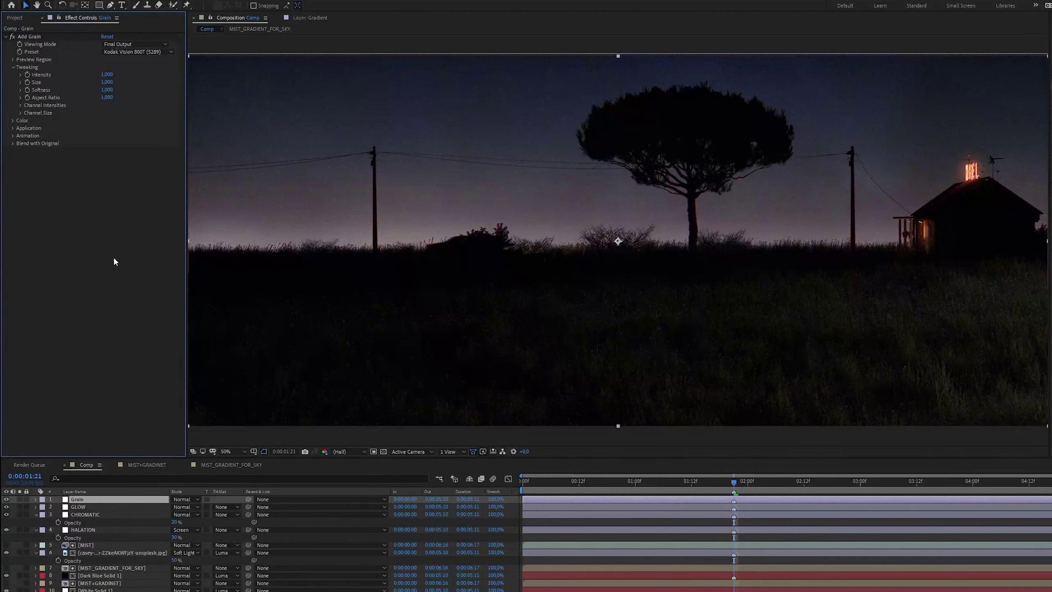
Add an adjustment layer named S_CURVE above Grain and apply Lumetri Color to it
right_click(4, 497)
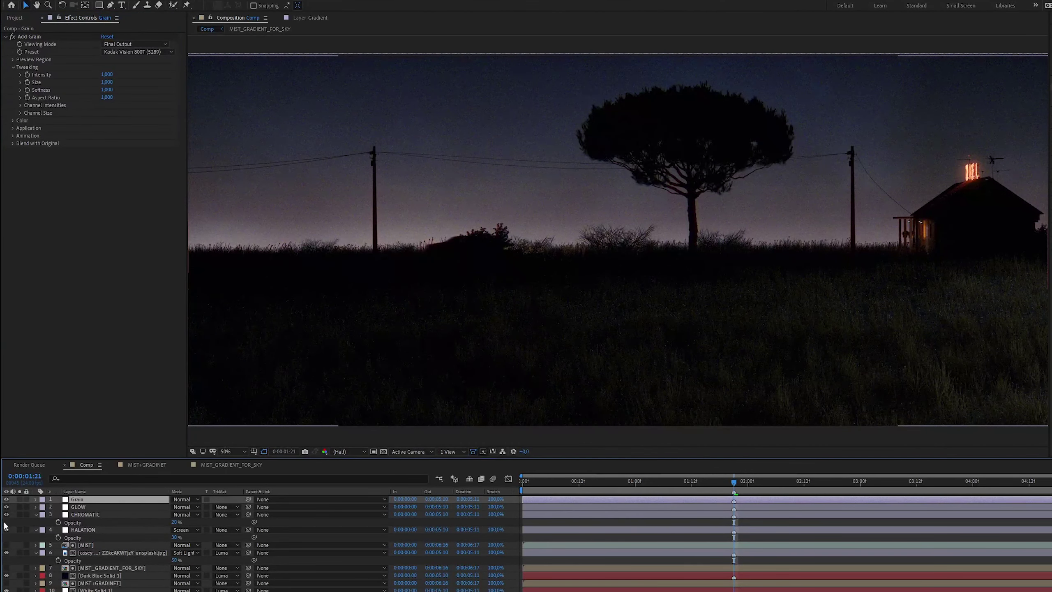
mouse_move(43, 409)
left_click(146, 495)
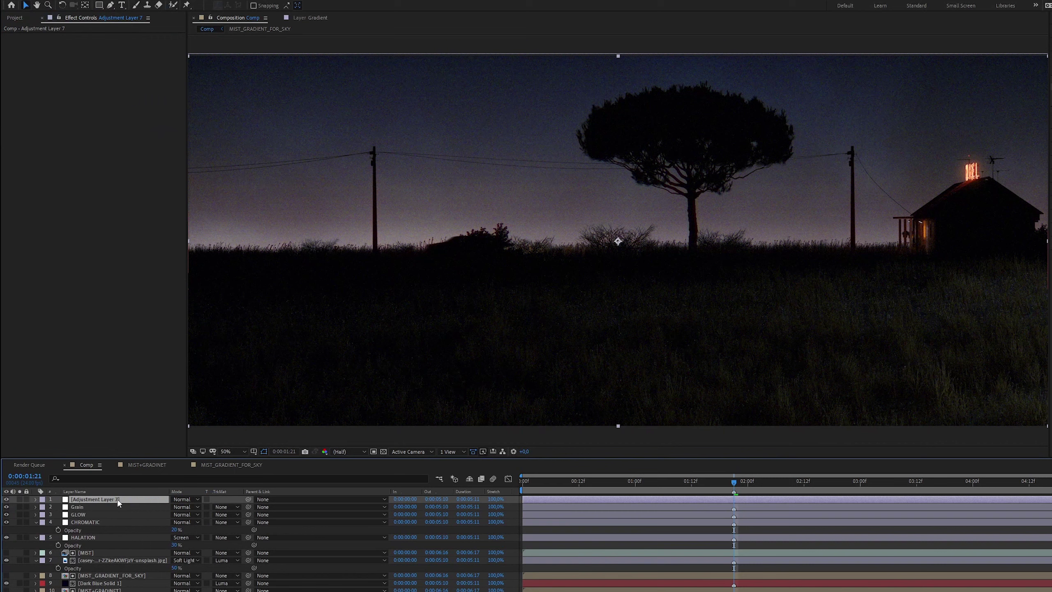
type("sharpen")
key("Return")
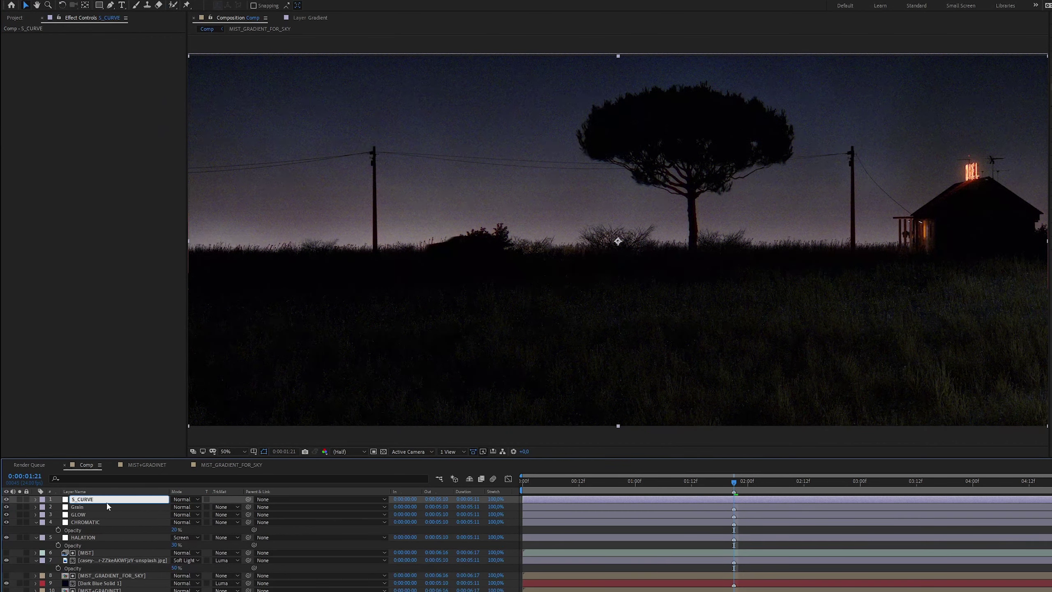
left_click(999, 108)
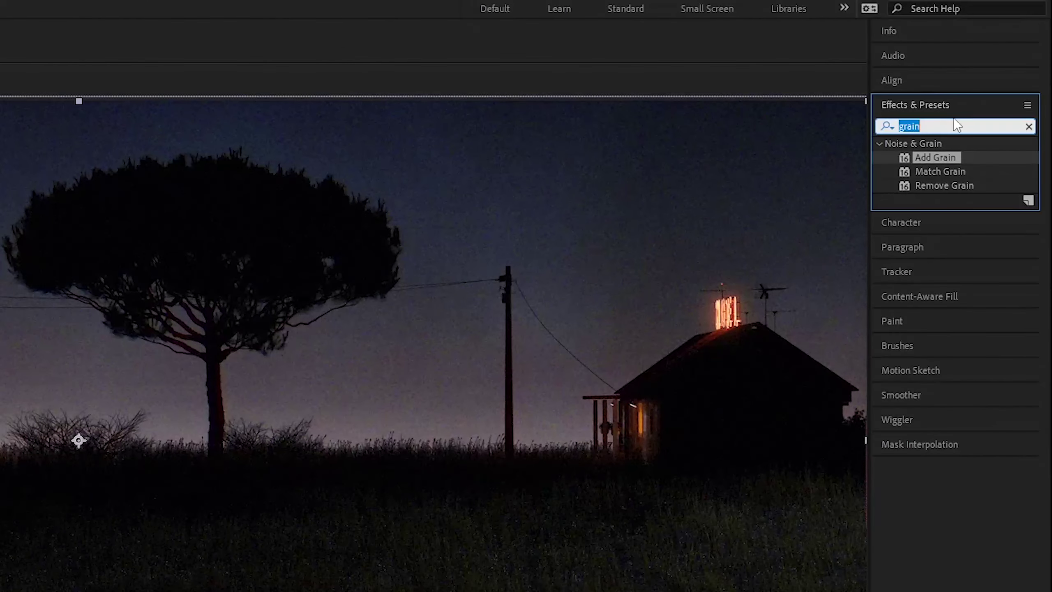
type("LUME")
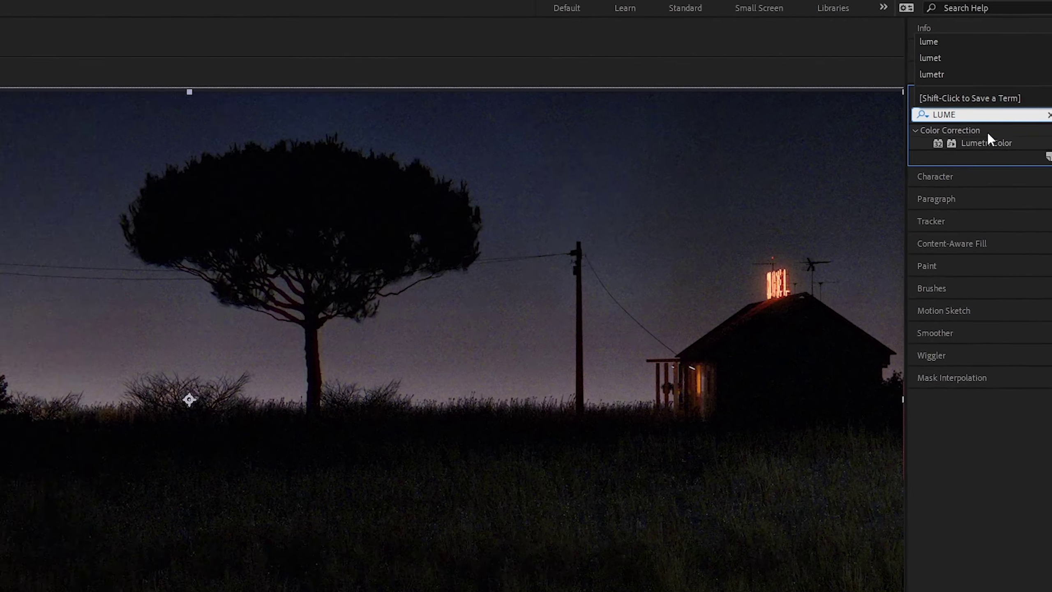
left_click_drag(956, 158, 89, 173)
key("Caps_Lock")
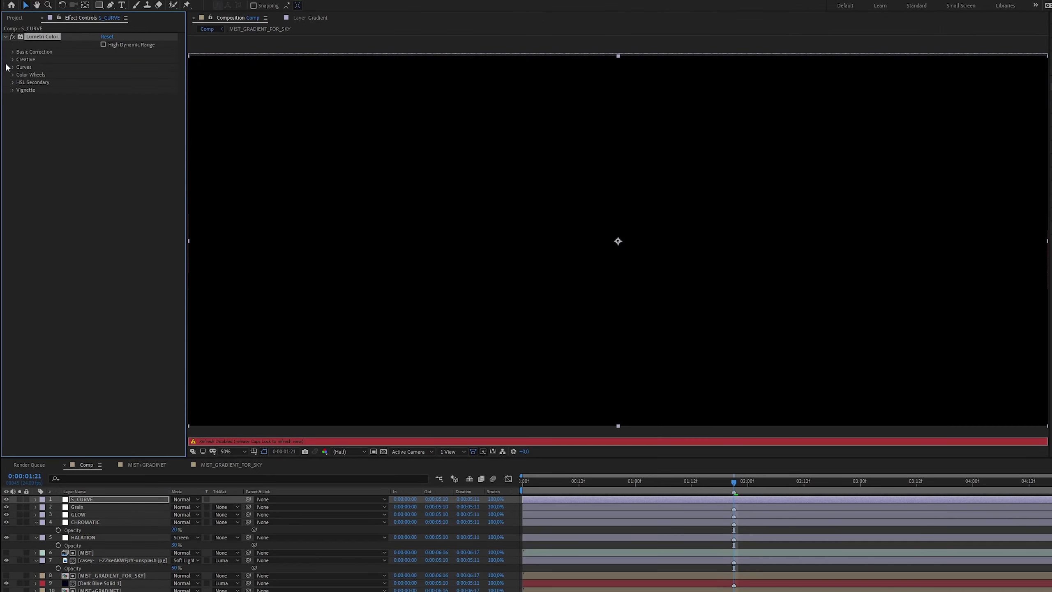
key("Caps_Lock")
Shape Lumetri's RGB curve into a soft S with lifted blacks and set the S_CURVE layer's opacity to 30%
left_click(12, 67)
scroll(13, 75, "down", 1)
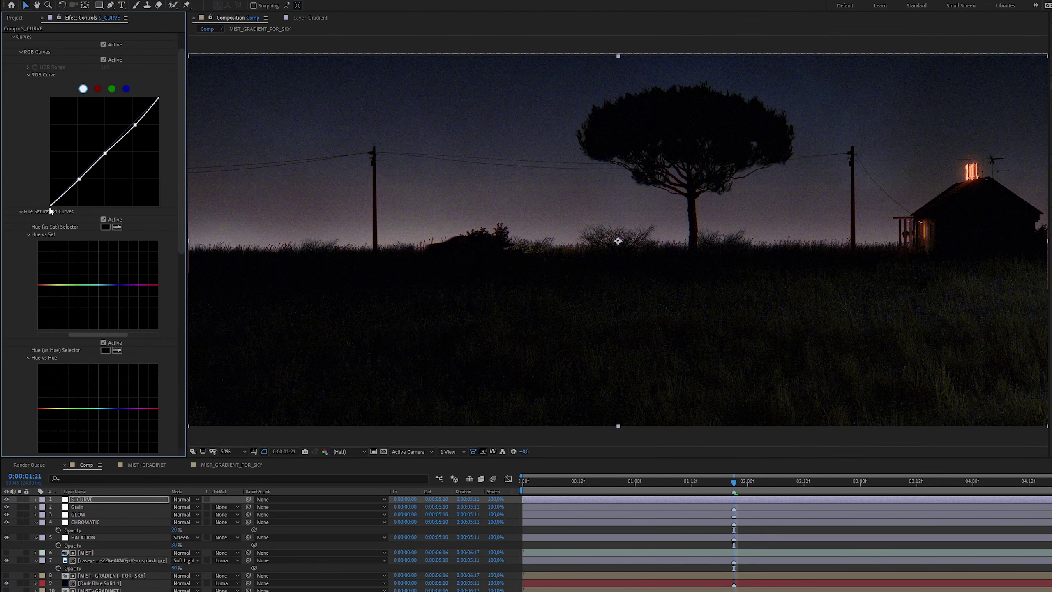
left_click_drag(50, 205, 48, 207)
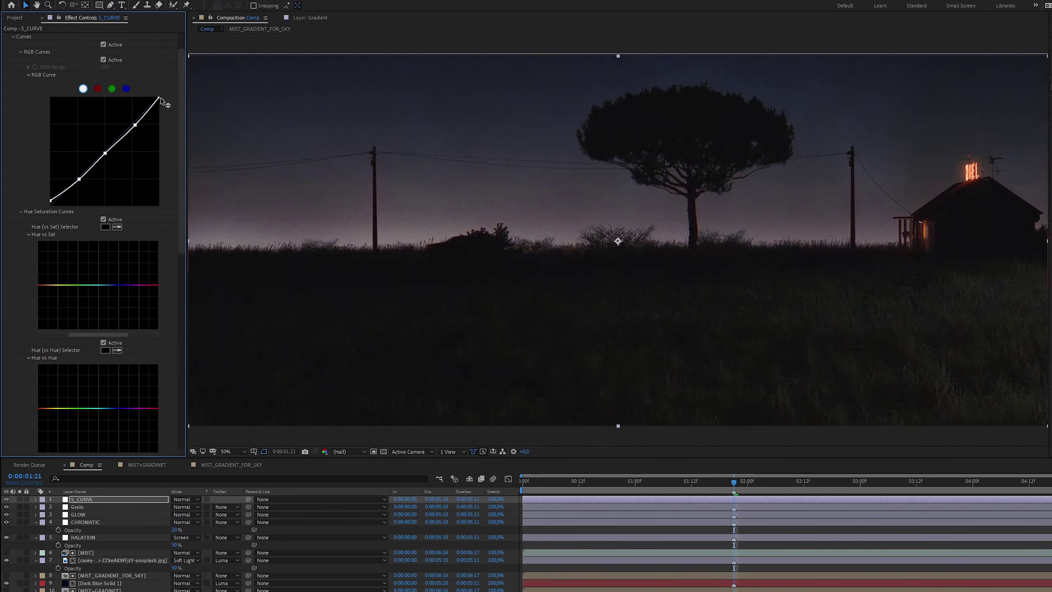
left_click(81, 181)
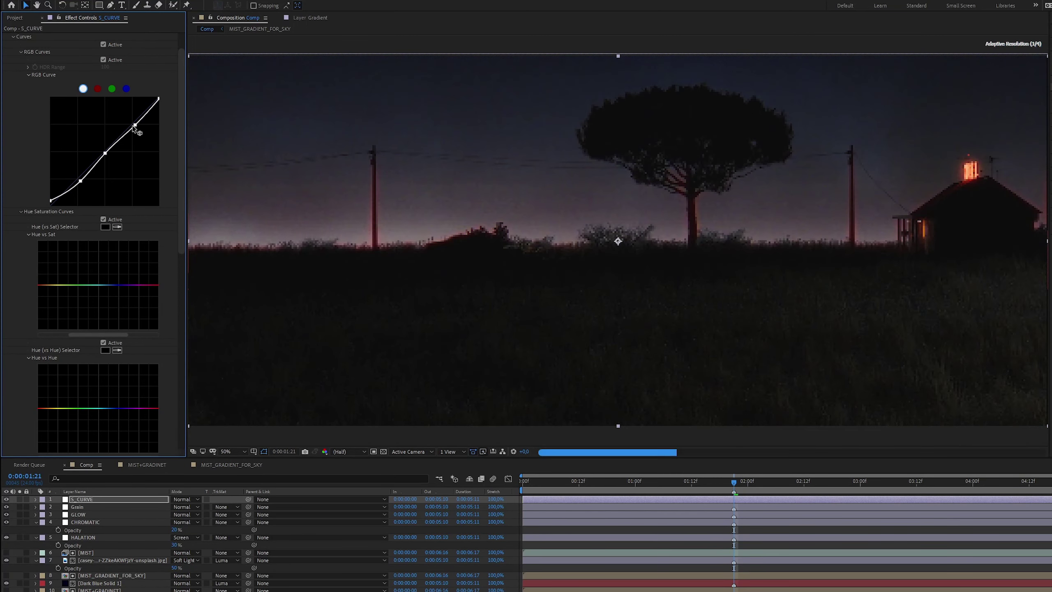
left_click_drag(81, 181, 78, 180)
left_click_drag(135, 125, 133, 122)
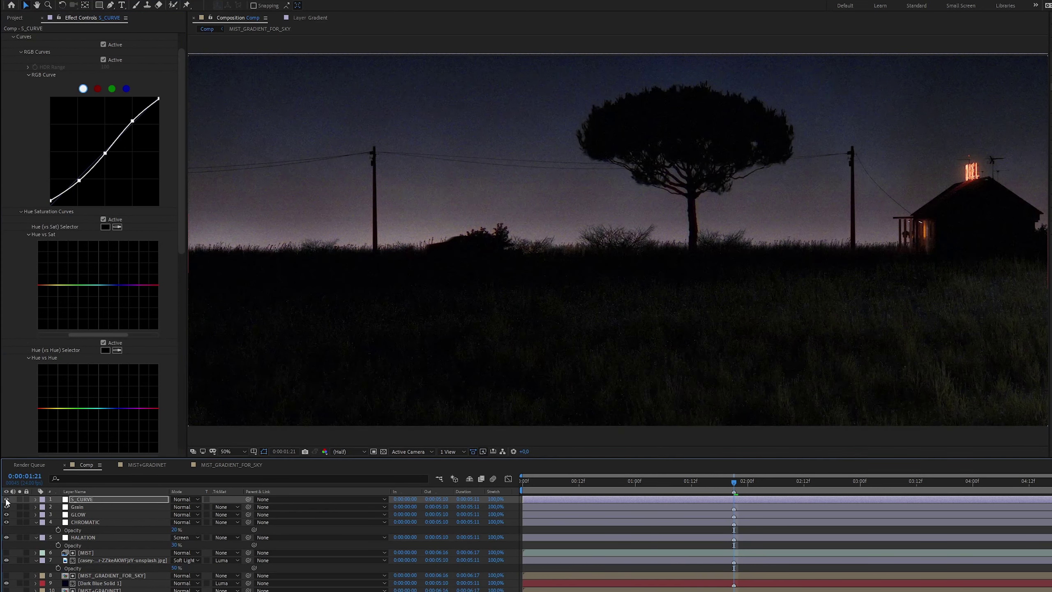
left_click(80, 502)
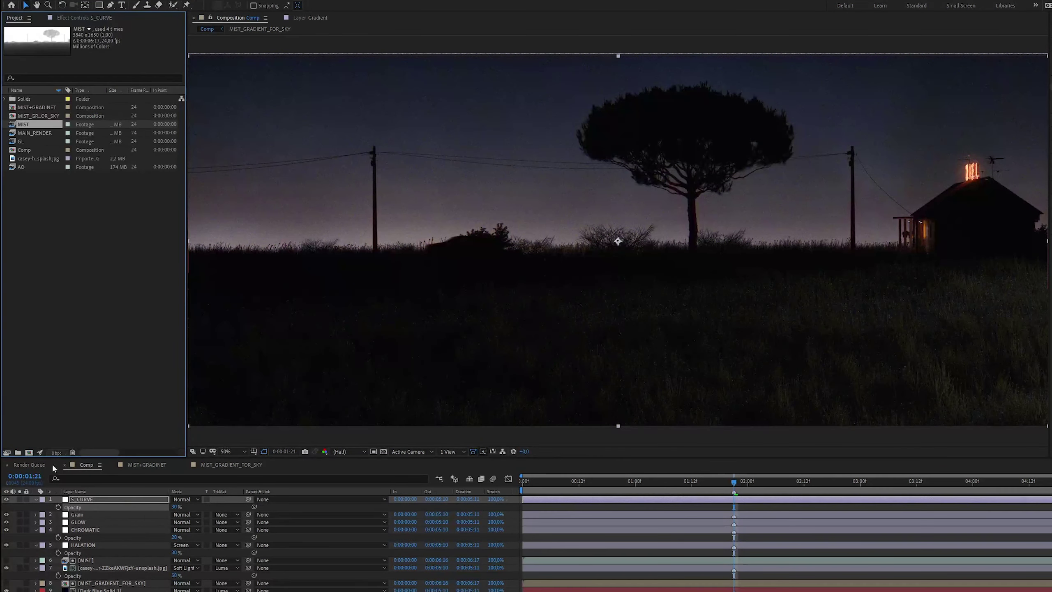
Add an adjustment layer named Selective_color above S_CURVE and apply the Selective Color effect to it
right_click(3, 505)
mouse_move(38, 409)
left_click(148, 479)
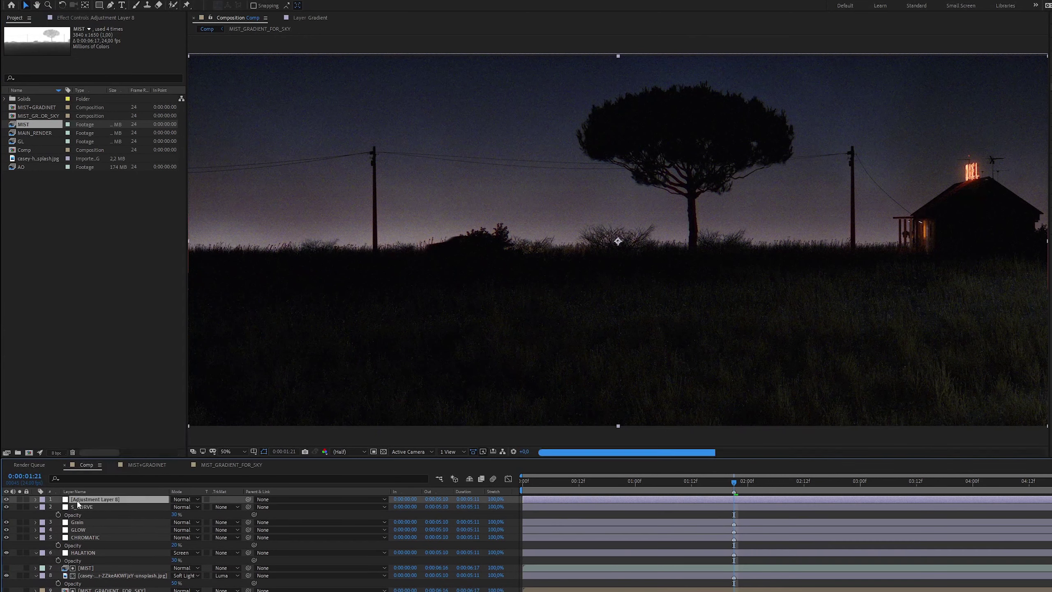
key("Return")
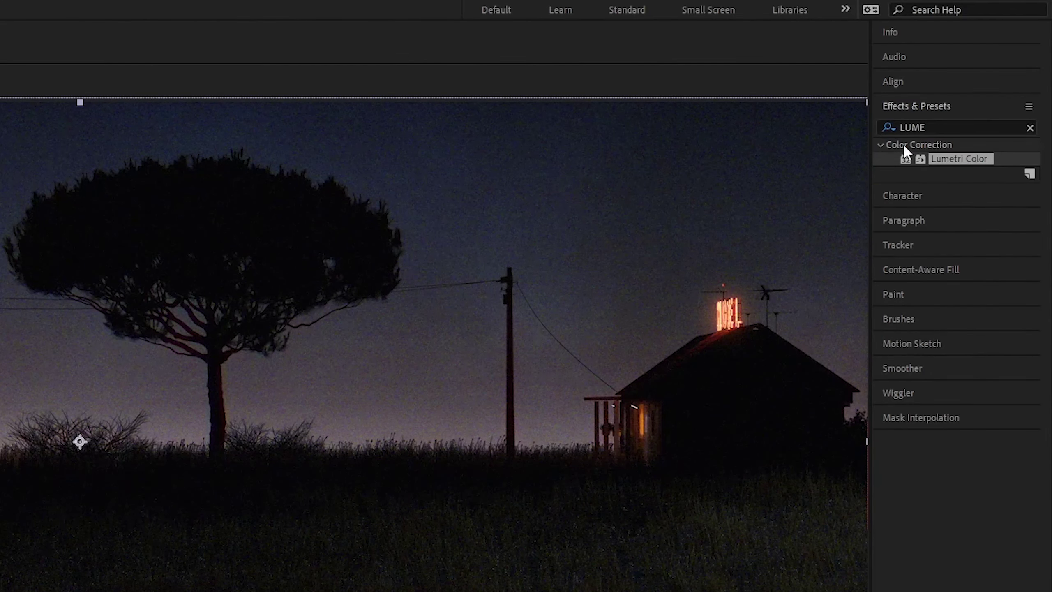
left_click(920, 127)
type("sele")
left_click_drag(959, 159, 121, 75)
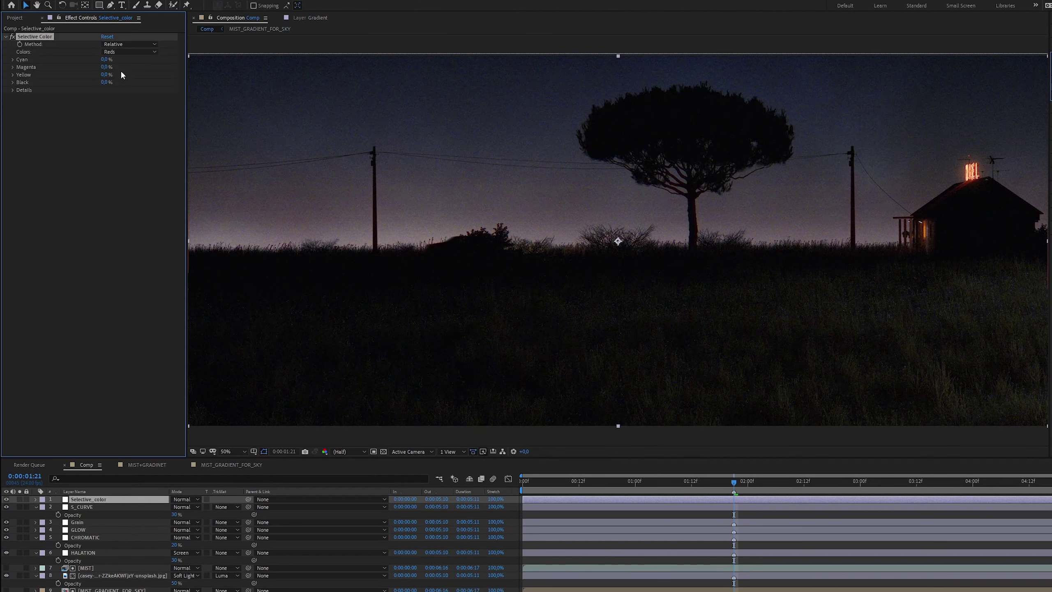
Adjust the Blues in Selective Color to Cyan 50%, Magenta -10%, Yellow -20% and Black 50%, and compare with the layer hidden
left_click(129, 51)
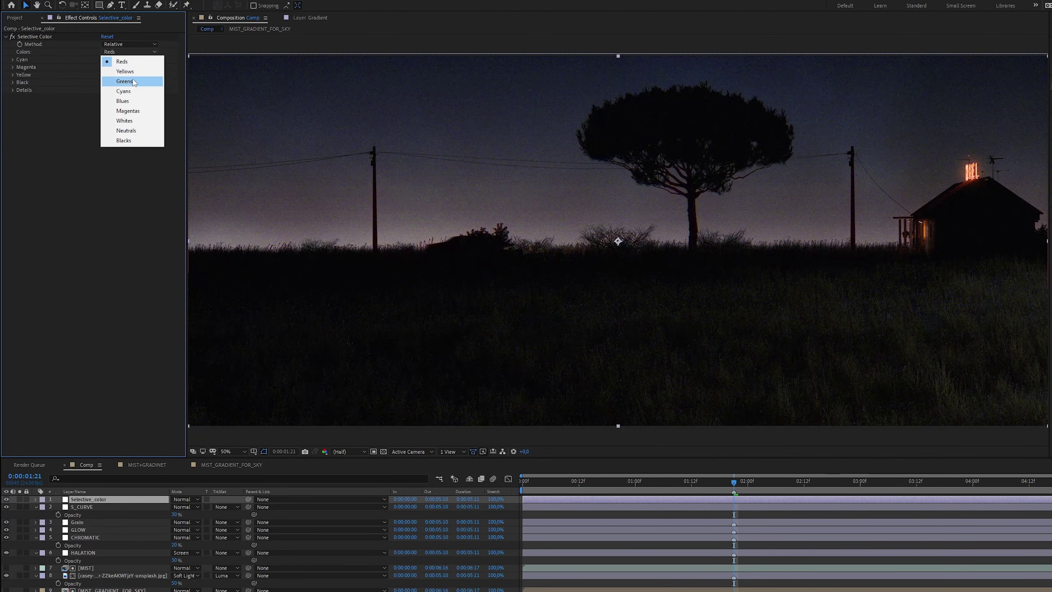
left_click(128, 102)
left_click_drag(110, 59, 150, 60)
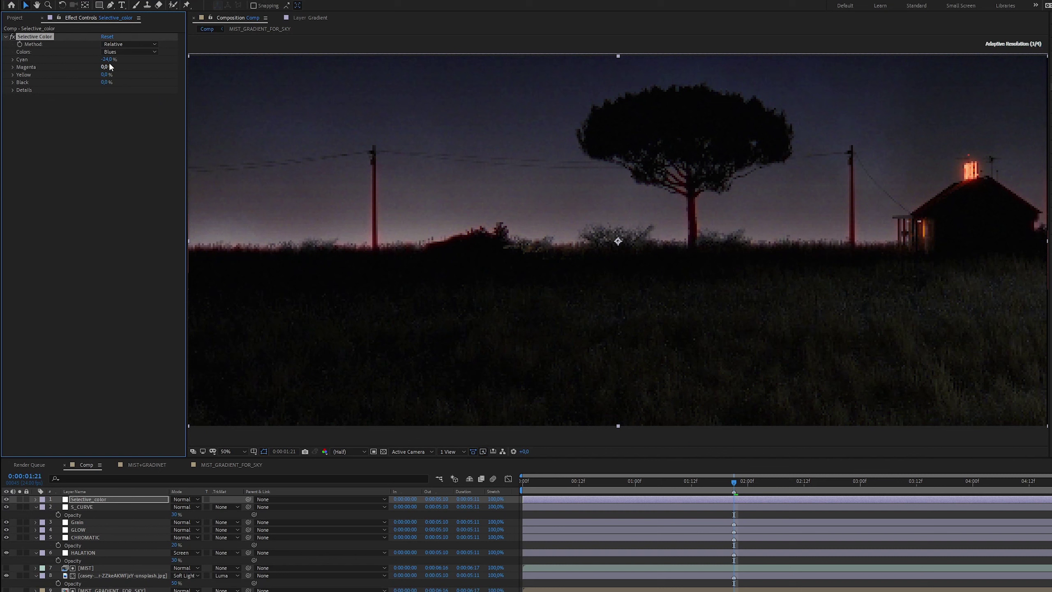
key("Return")
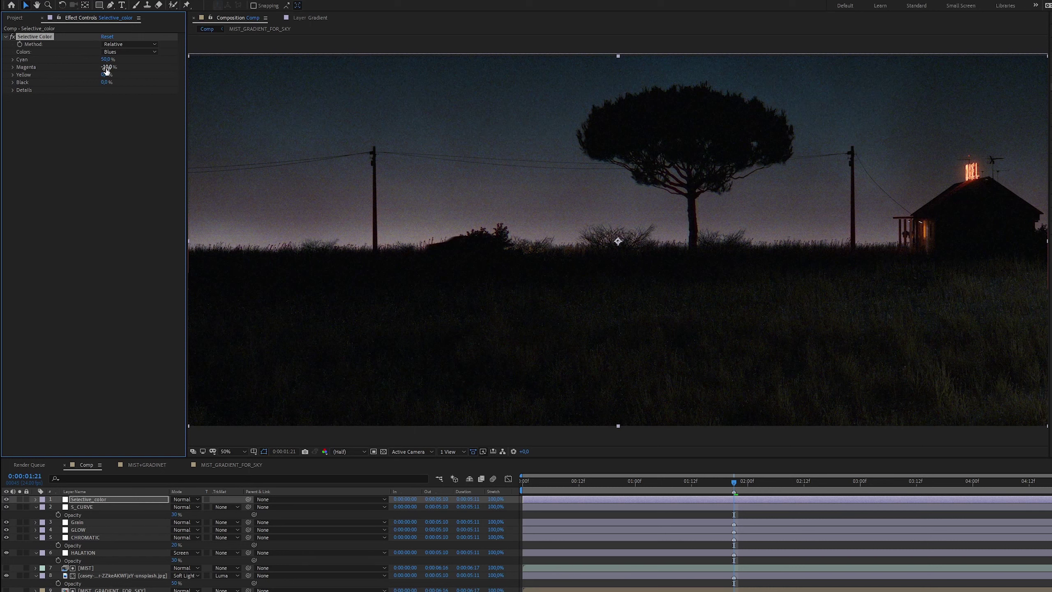
key("Return")
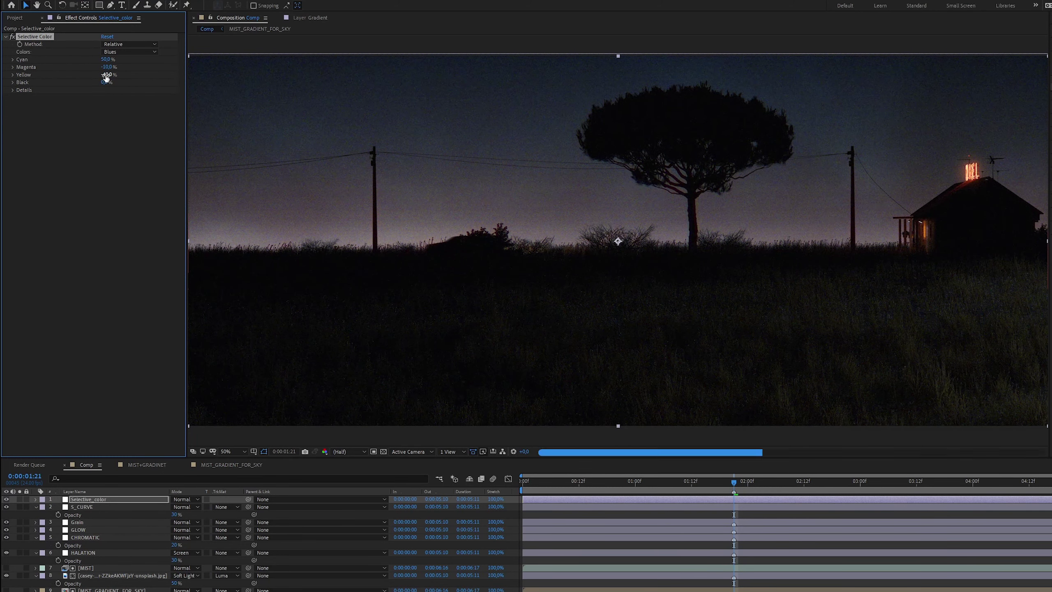
type("-10")
key("Return")
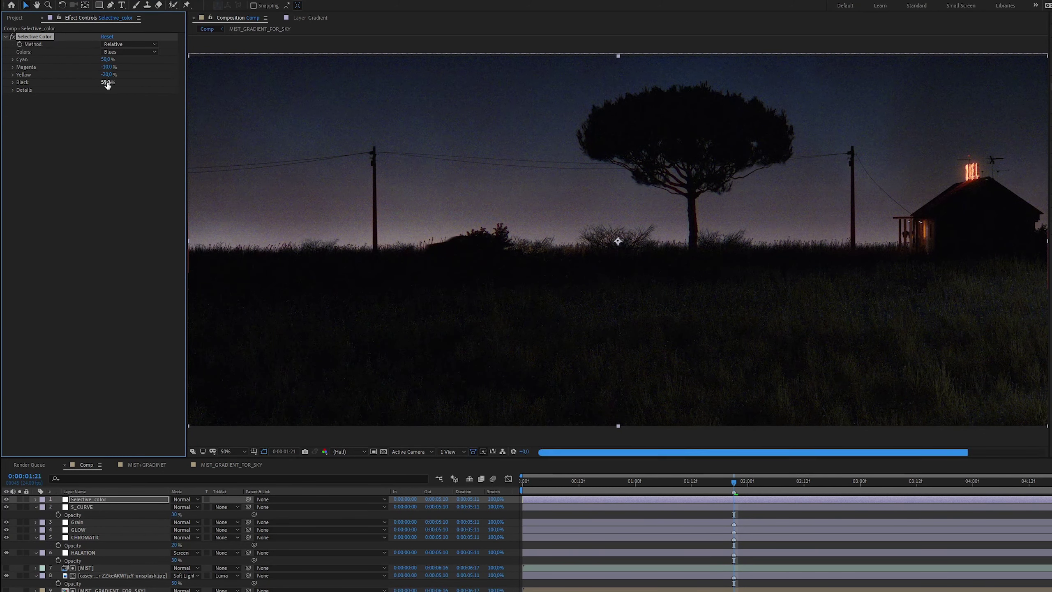
left_click(107, 83)
type("-50")
key("Return")
left_click(107, 82)
key("Return")
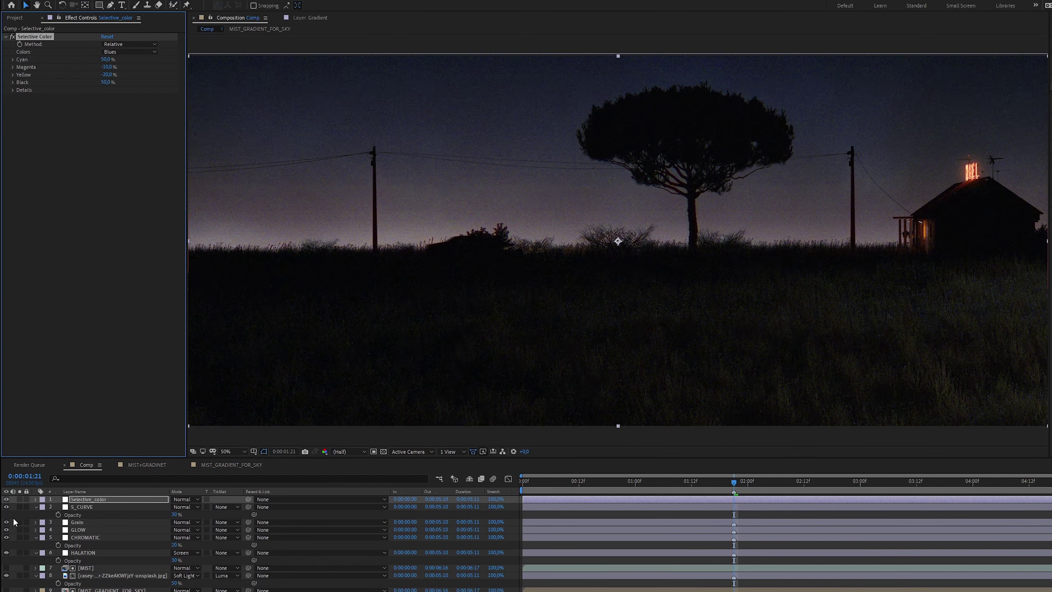
left_click(6, 498)
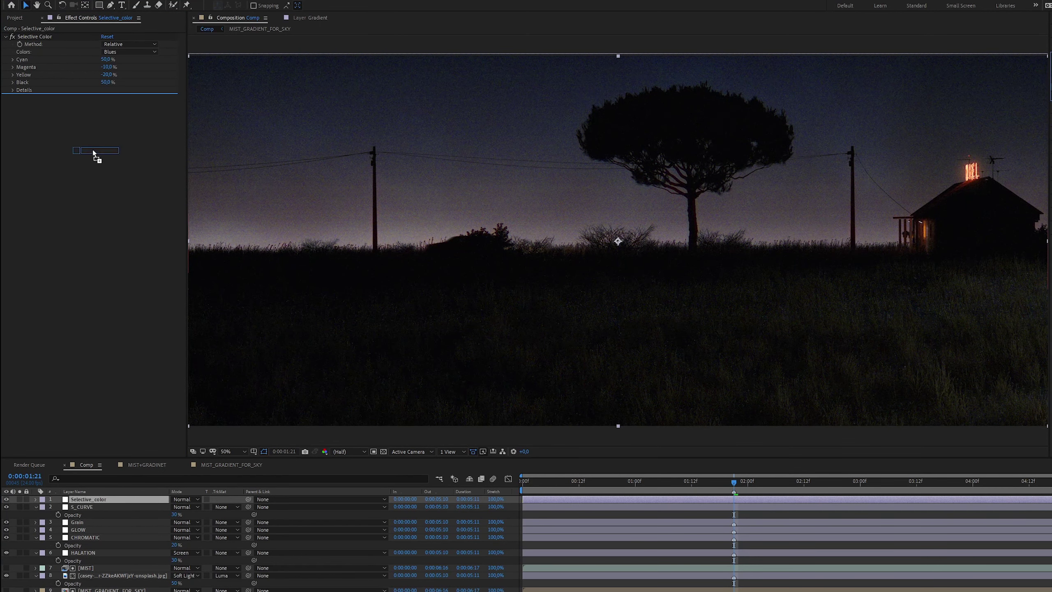
Apply a second Selective Color effect to the Selective_color layer for the Reds
left_click(111, 105)
left_click_drag(94, 153, 106, 125)
left_click(96, 219)
left_click(107, 113)
left_click(106, 120)
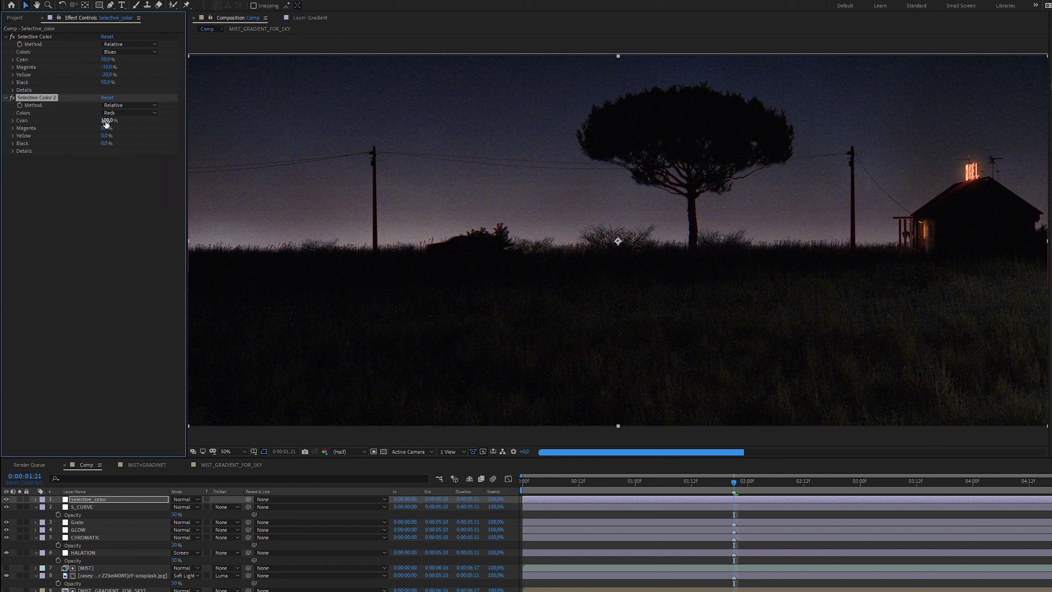
Reduce Cyan in the Reds of the second Selective Color effect and set its Black to 50%
type("-100")
key("Return")
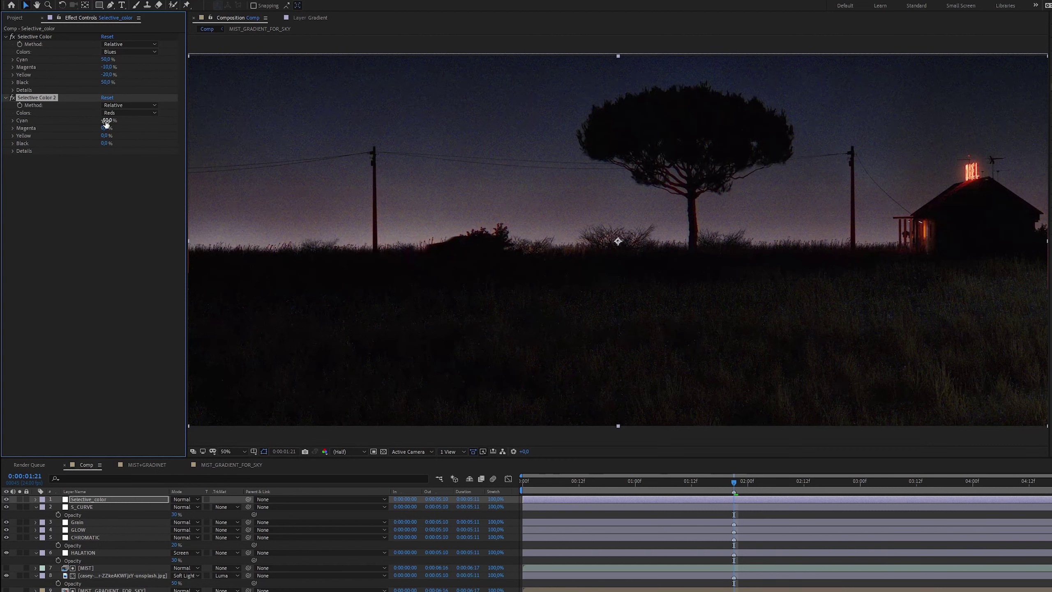
left_click_drag(107, 129, 106, 125)
key("Return")
left_click(101, 144)
type("50")
key("Return")
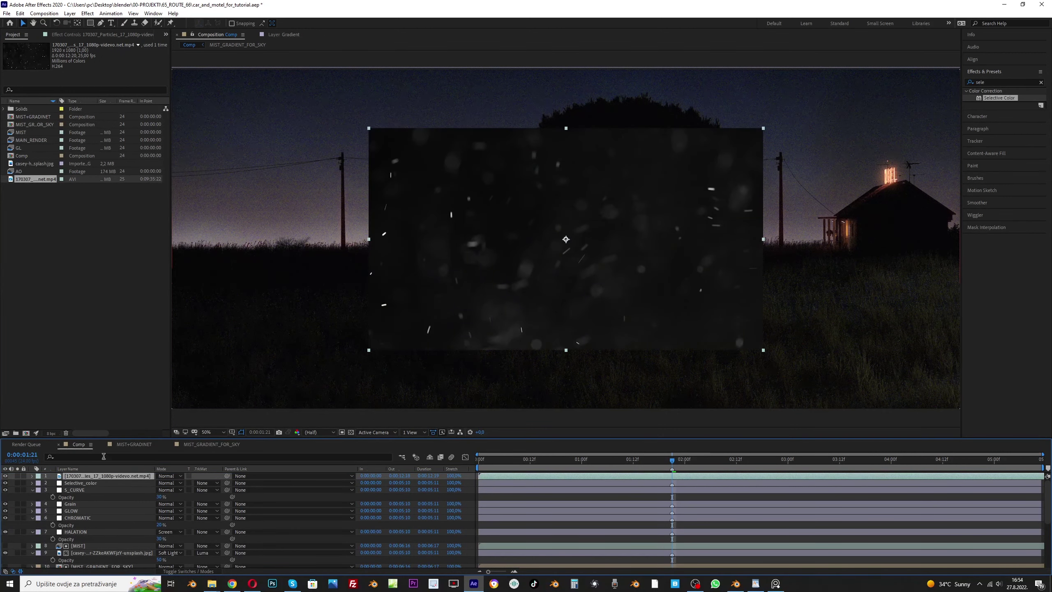
Change the blending mode of the particle footage layer on top of the composition
left_click(169, 476)
left_click(184, 208)
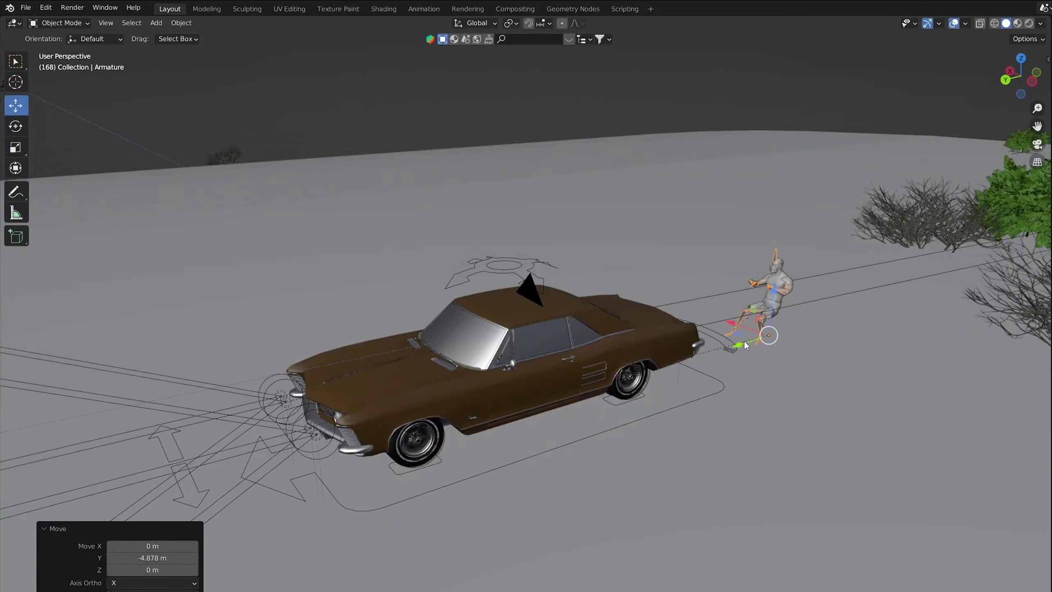
In Blender, move the seated driver's armature about 4.73 m along Y into the car and parent it to Car Rig.001 as Object
left_click_drag(744, 344, 542, 363)
left_click(484, 379)
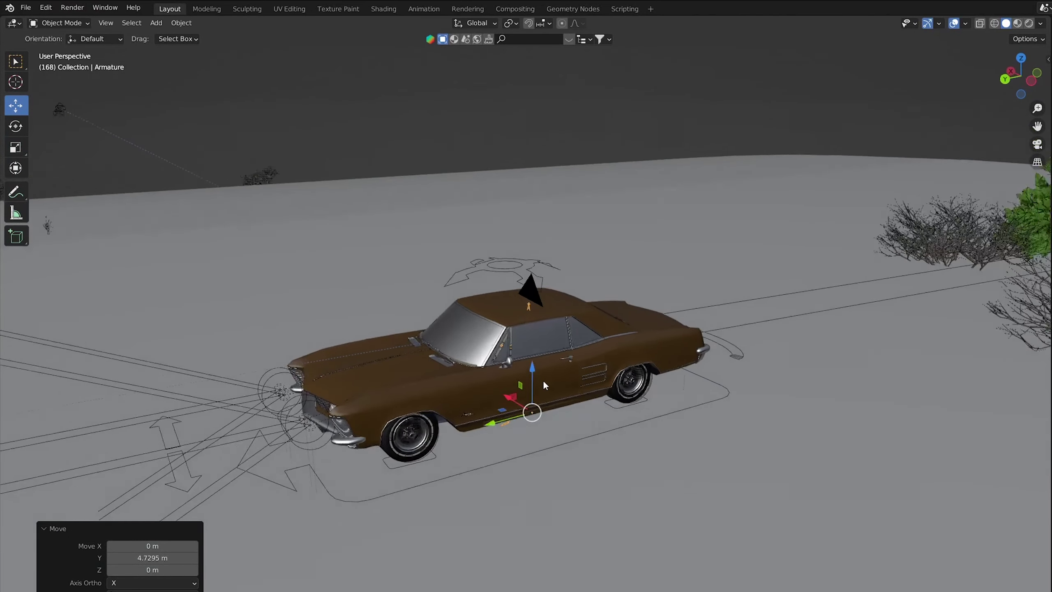
scroll(542, 380, "up", 2)
left_click(503, 261, "shift")
key("ctrl+p")
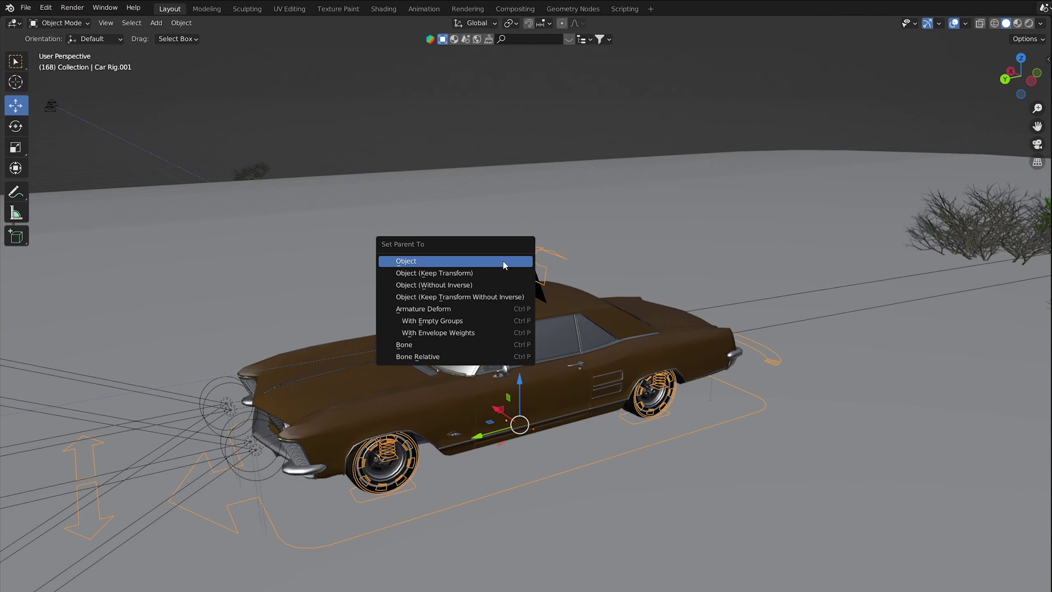
left_click(502, 261)
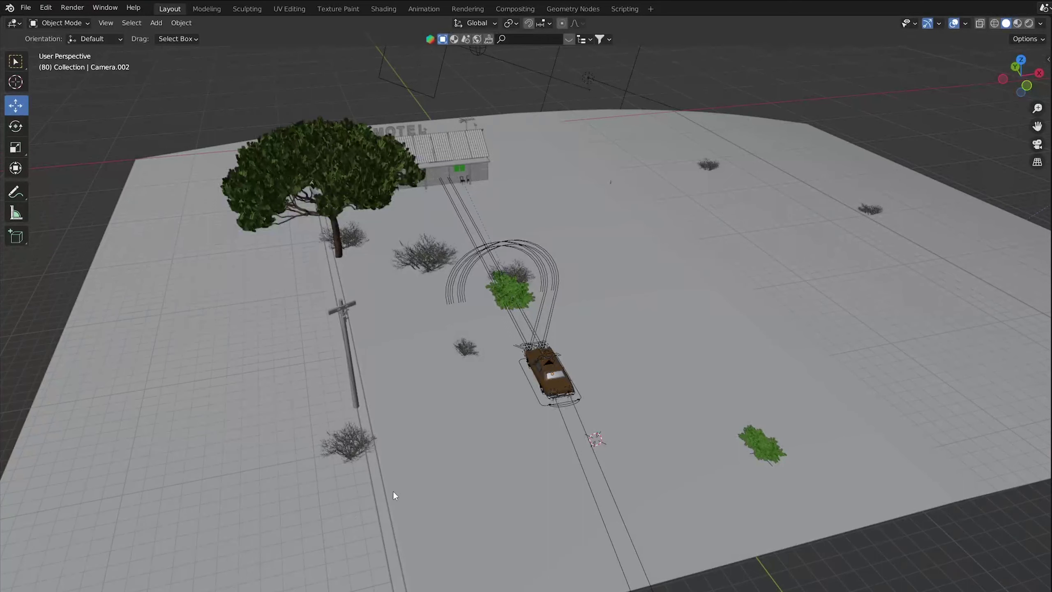
Add a camera at the rear of the car and make it the scene's active camera
key("shift+a")
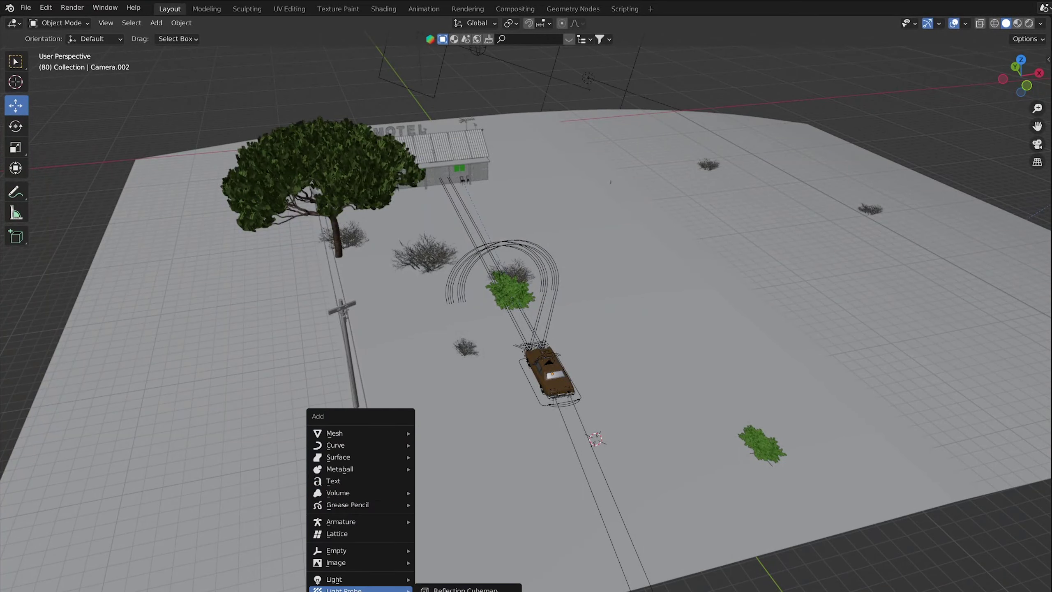
left_click(361, 588)
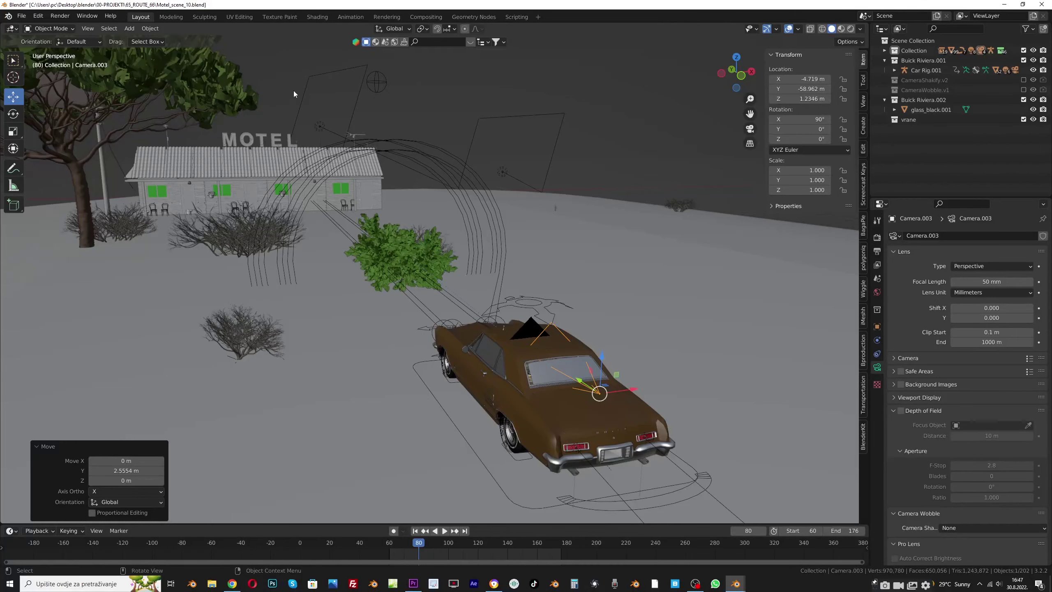
left_click(106, 23)
mouse_move(119, 147)
left_click(232, 127)
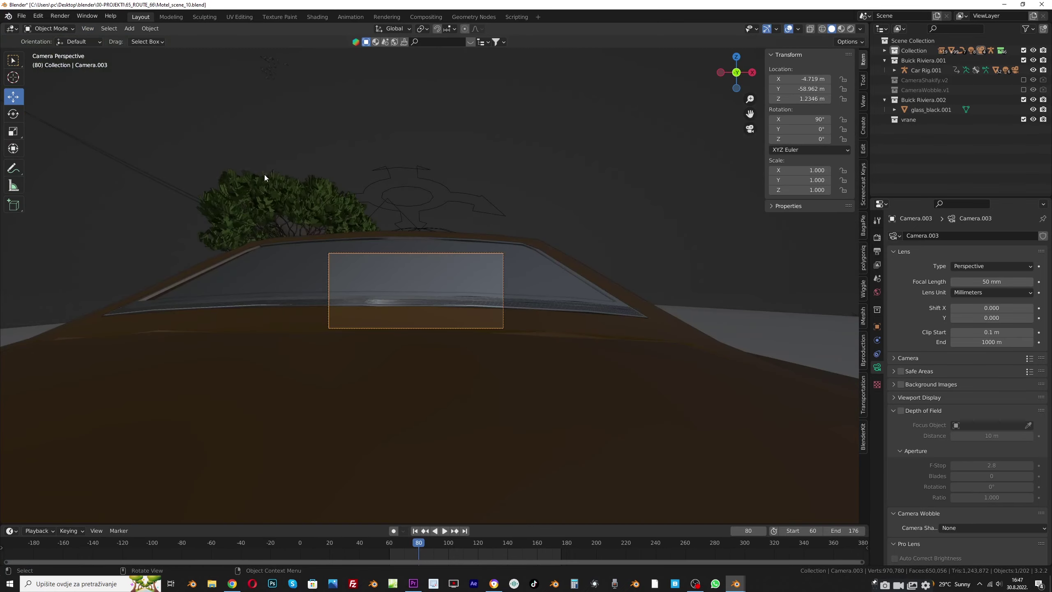
Set the new camera's focal length to 25 mm and place it behind the driver at X -4.759 m, Y -57.909 m, Z 1.1746 m
type("25")
key("Return")
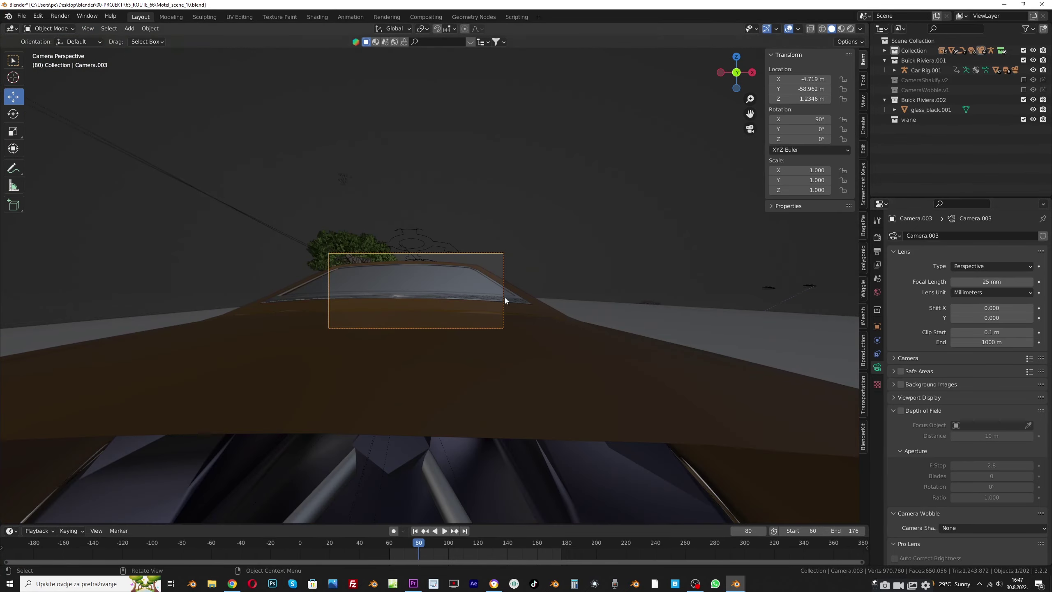
key("KP_0")
left_click_drag(612, 410, 576, 380)
key("KP_0")
scroll(369, 284, "up", 3)
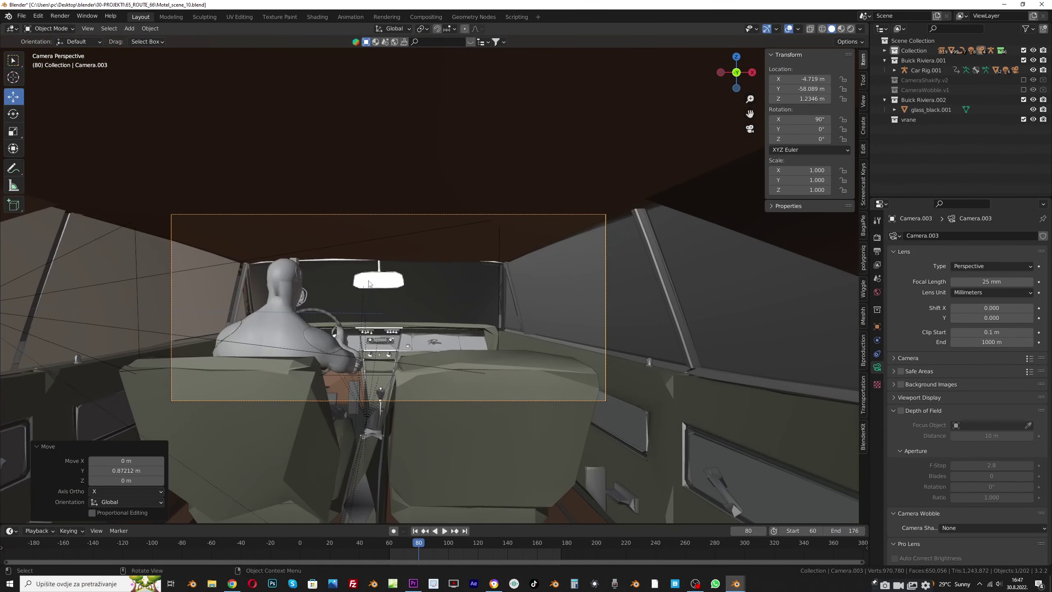
mouse_move(796, 89)
left_mouse_down()
mouse_move(795, 79)
mouse_move(795, 96)
left_mouse_up()
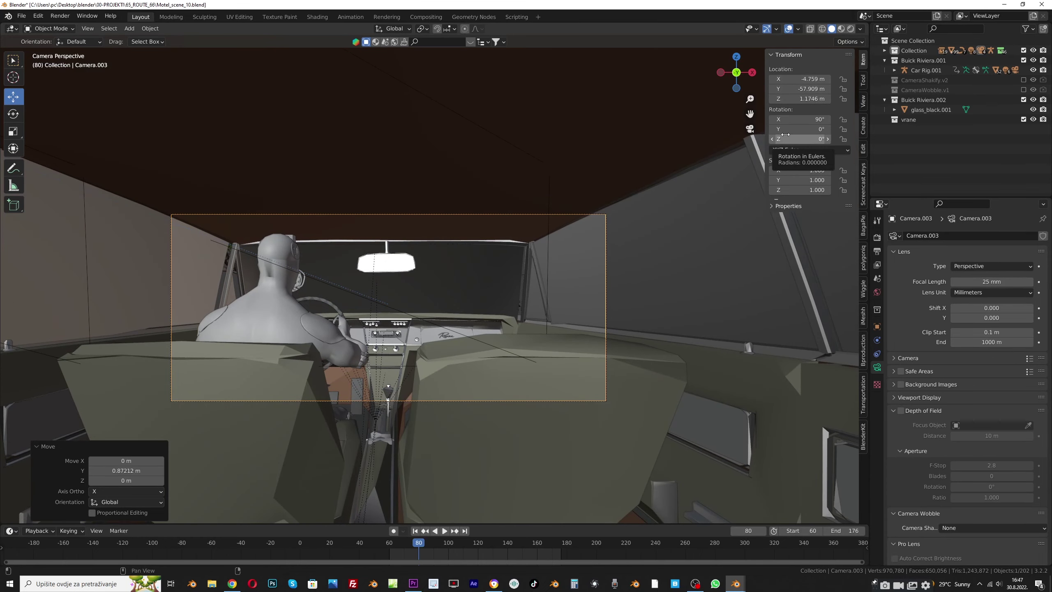
Parent the interior camera to Car Rig.001 using the Object option
key("KP_0")
scroll(495, 277, "down", 3)
left_click(544, 310, "shift")
key("ctrl+p")
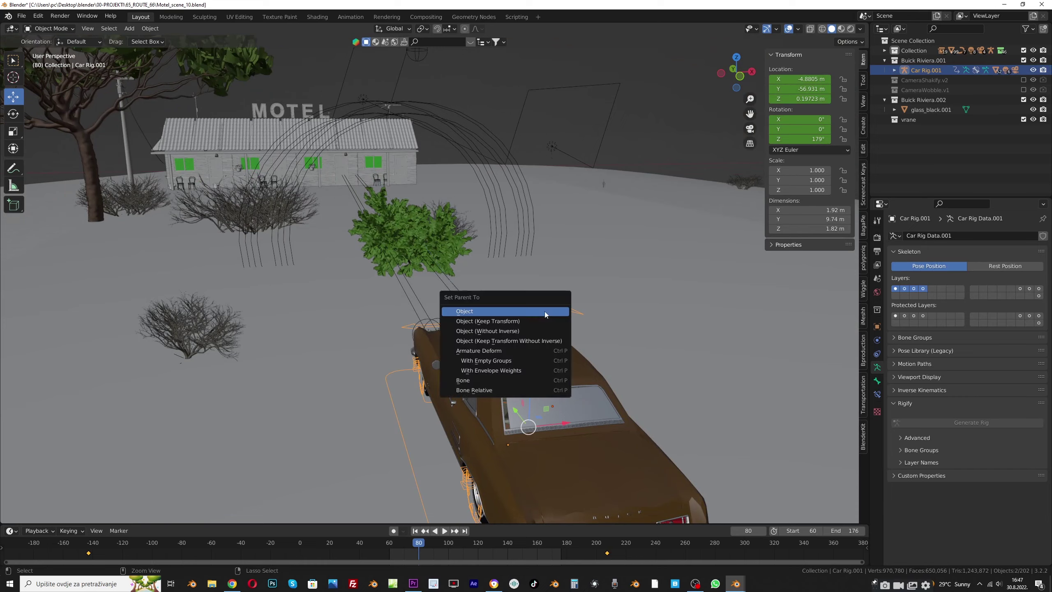
left_click(544, 310)
Set Camera.002's Camera Wobble shake to Bike On Gravel 2D and play the animation through the camera
key("KP_0")
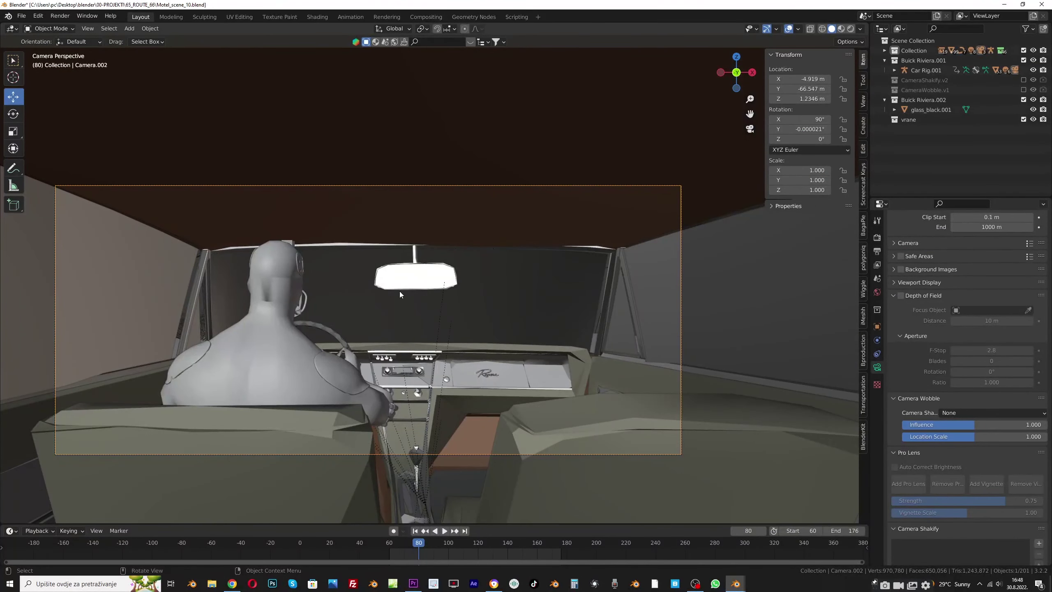
left_click(961, 412)
left_click(967, 493)
key("space")
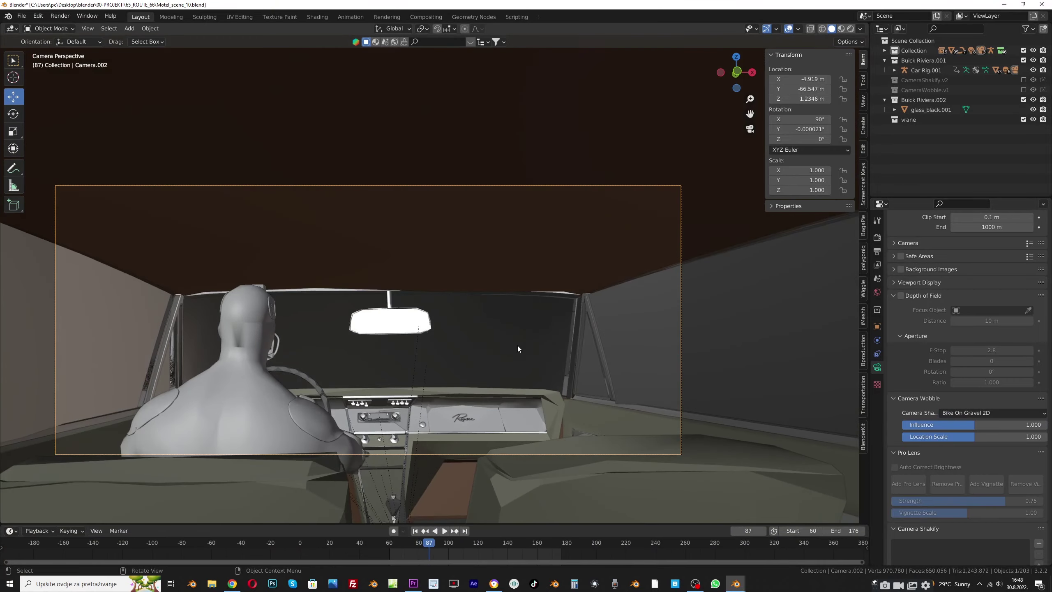